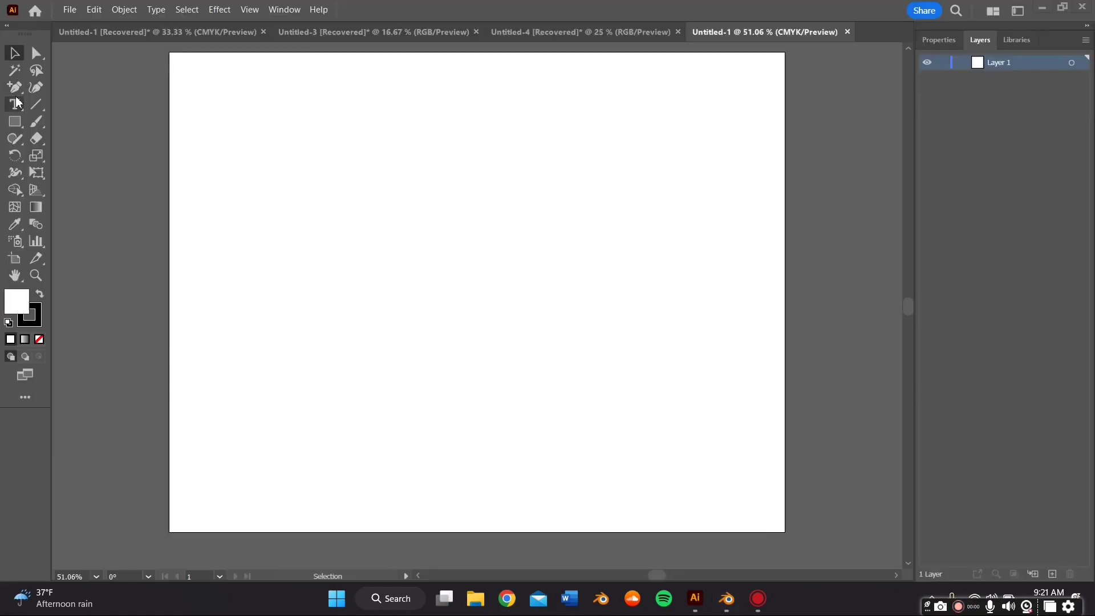
- Add placeholder point text and enlarge it proportionally across the middle of the artboard
left_click(19, 105)
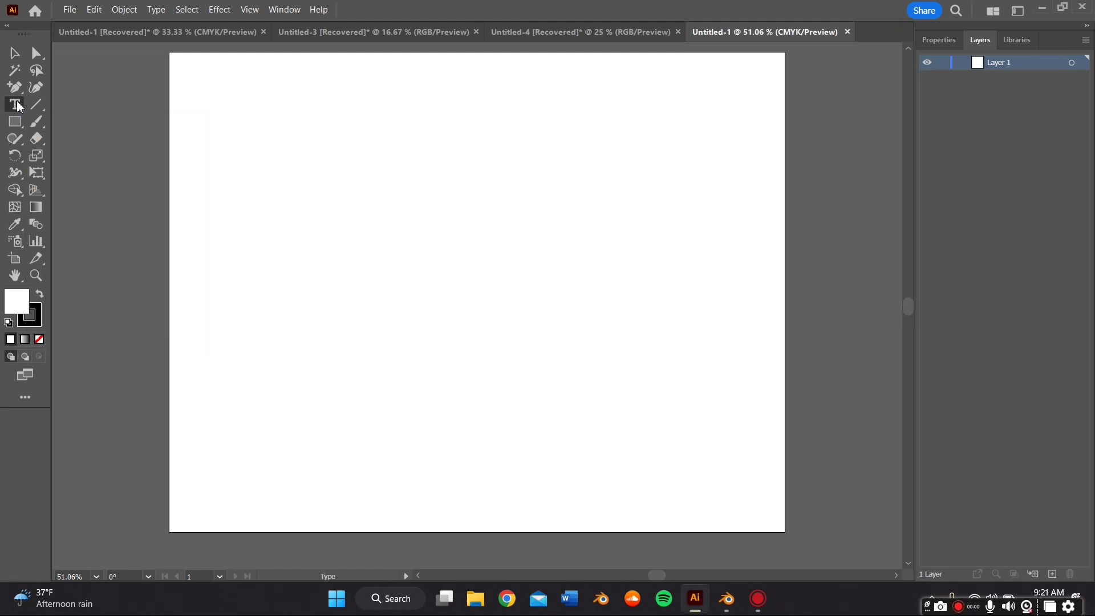
left_click(393, 226)
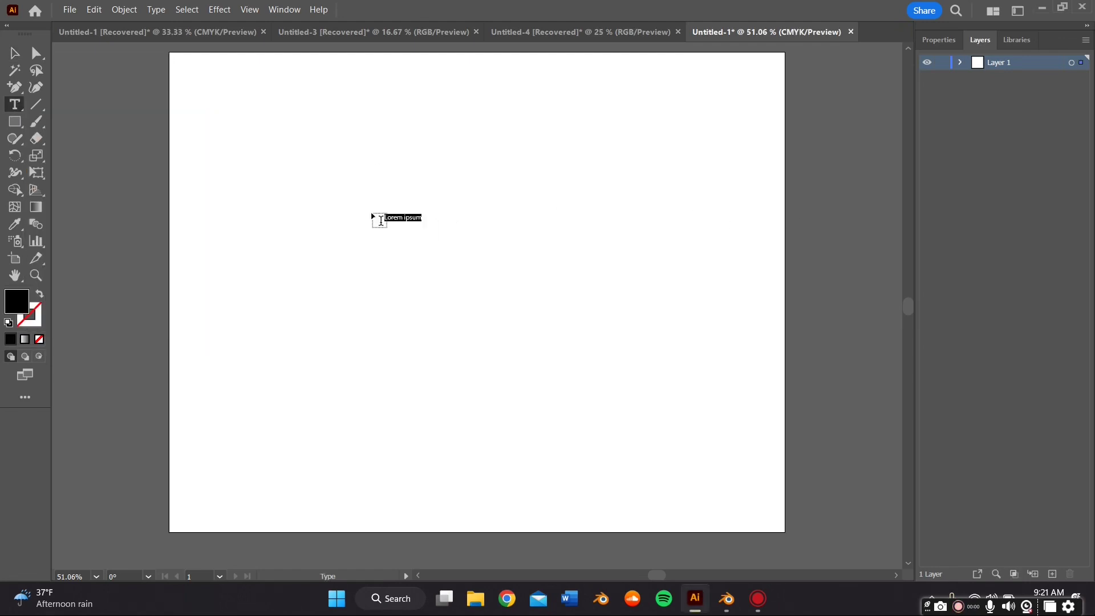
key("Escape")
left_click_drag(418, 227, 838, 304, "shift")
left_click_drag(702, 281, 630, 289)
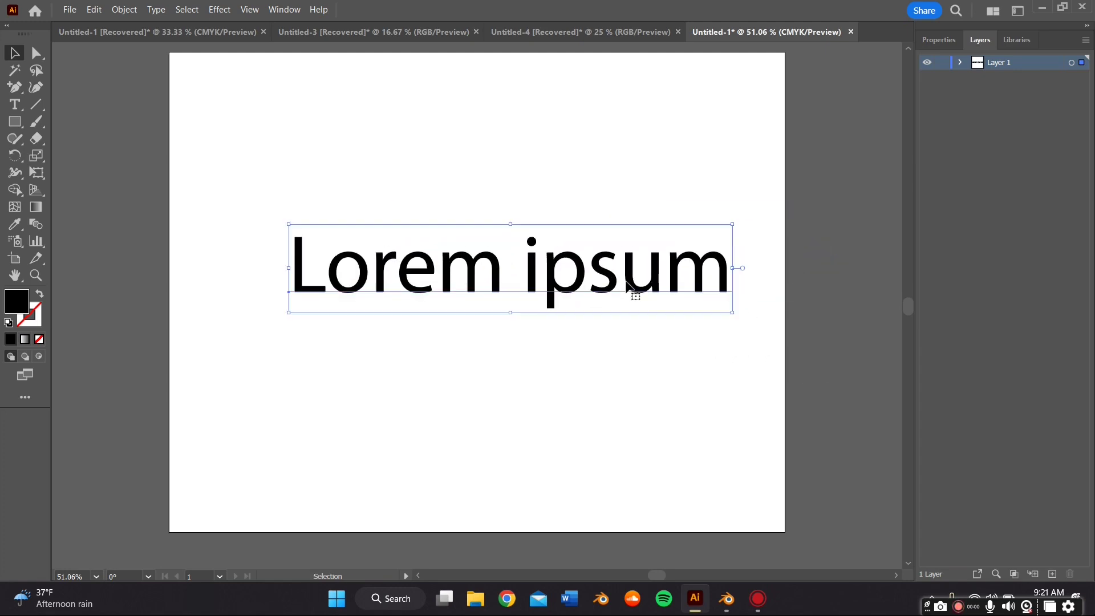
- Replace the placeholder text with a capital letter E
triple_click(680, 290)
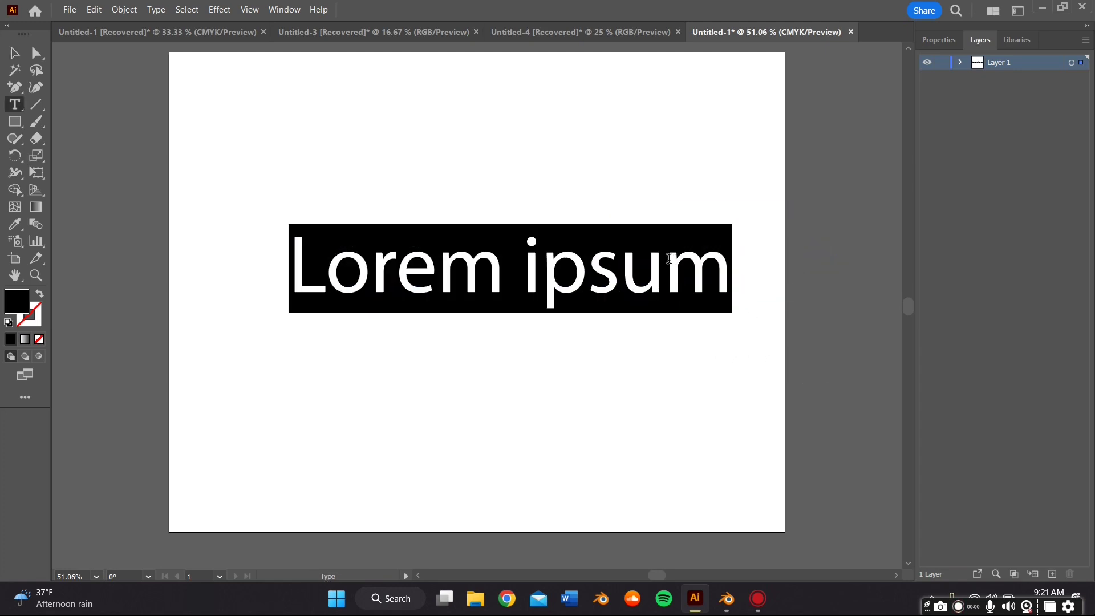
type("e")
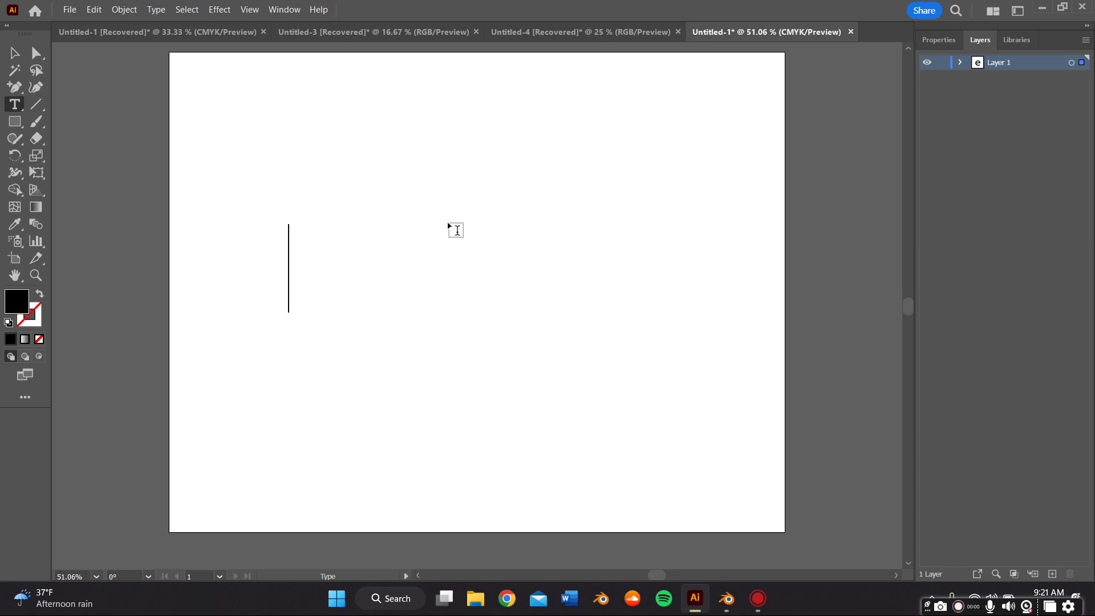
type("E")
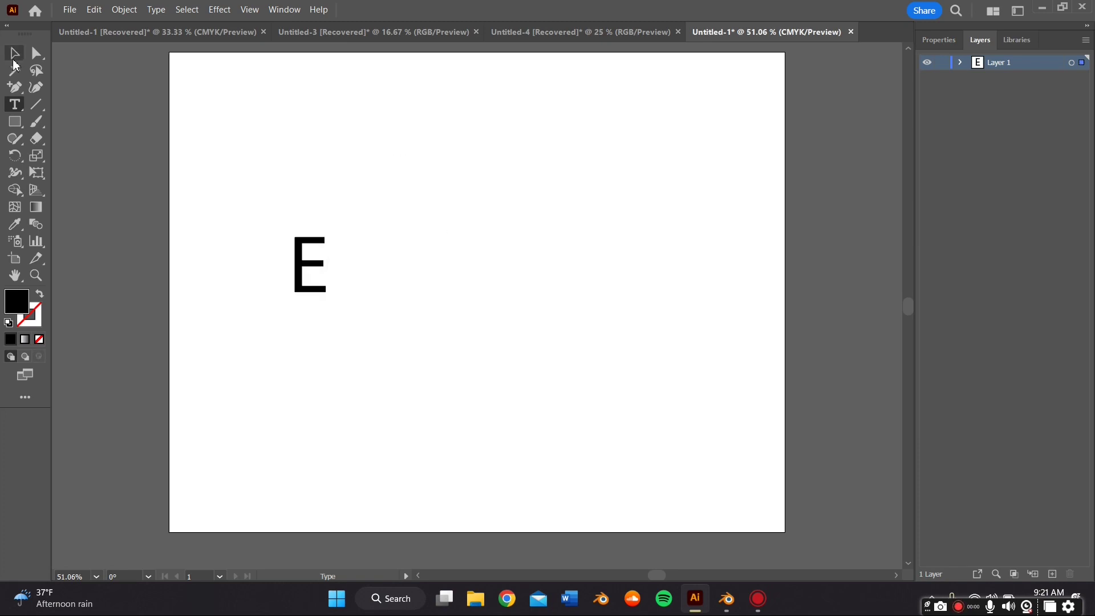
- Enlarge the letter E proportionally to fill much of the artboard's height and place it near the centre
left_click(14, 60)
left_click_drag(328, 313, 408, 438)
left_click_drag(330, 369, 441, 298)
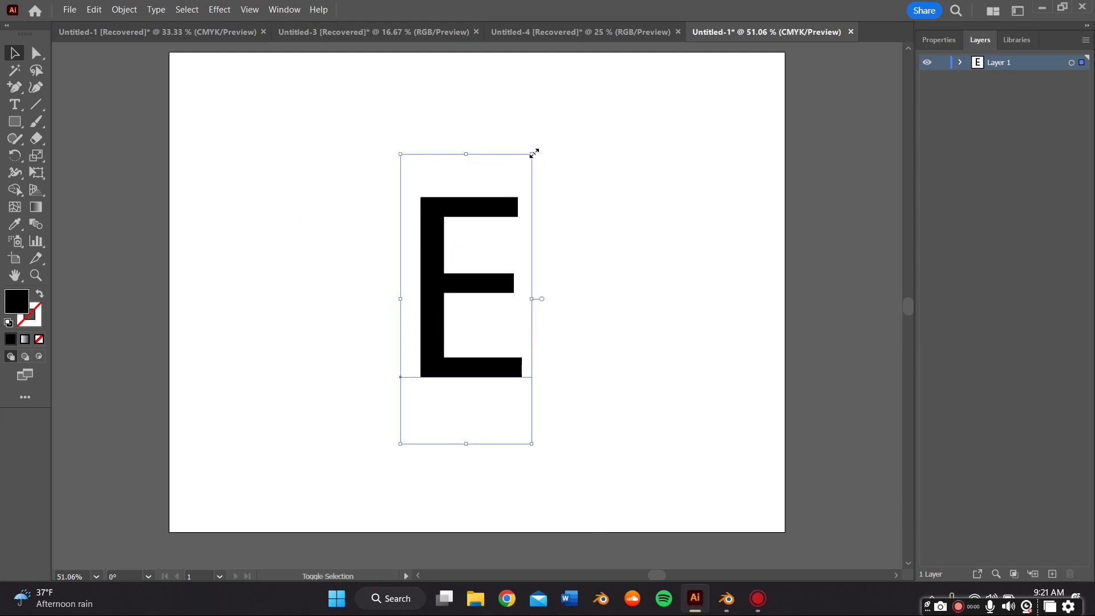
left_click_drag(534, 153, 551, 111, "shift")
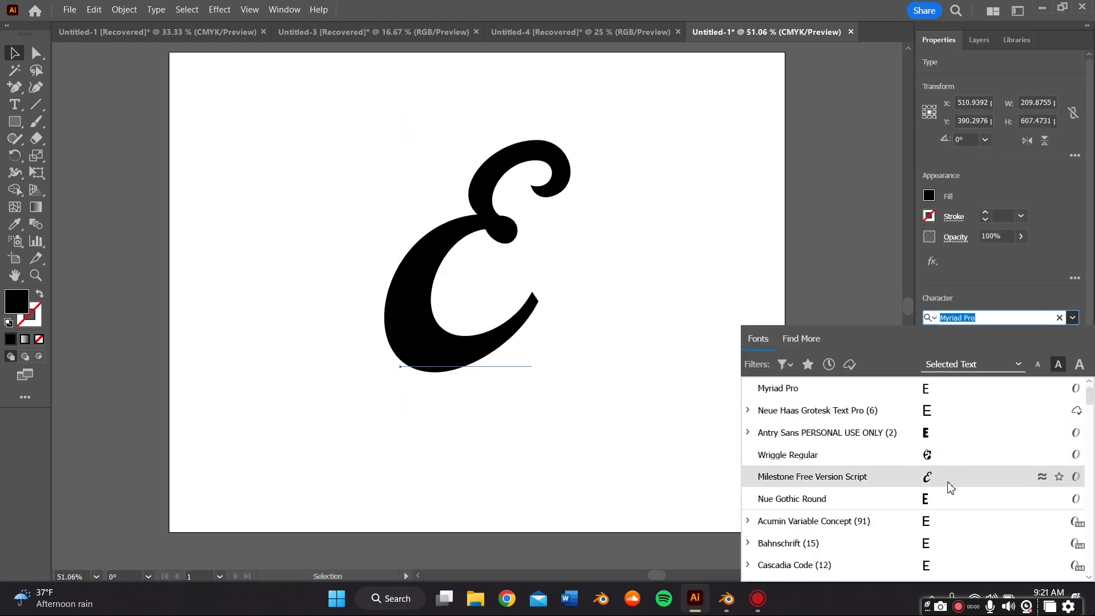
- Set the letter E's font to Crewniverse Medium and convert it to outlines
scroll(946, 487, "down", 3)
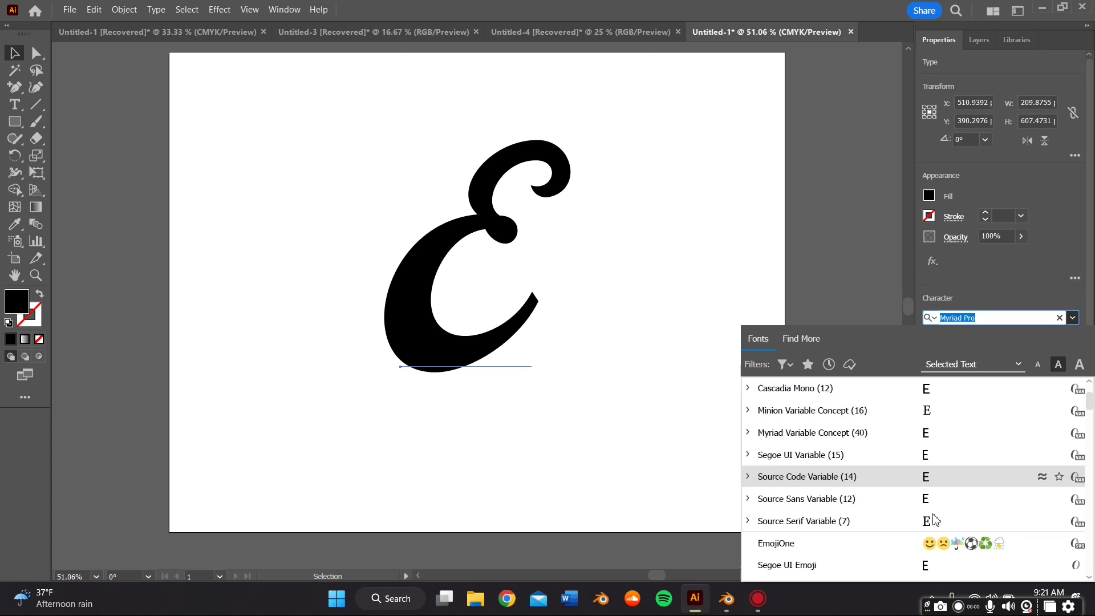
scroll(936, 439, "down", 3)
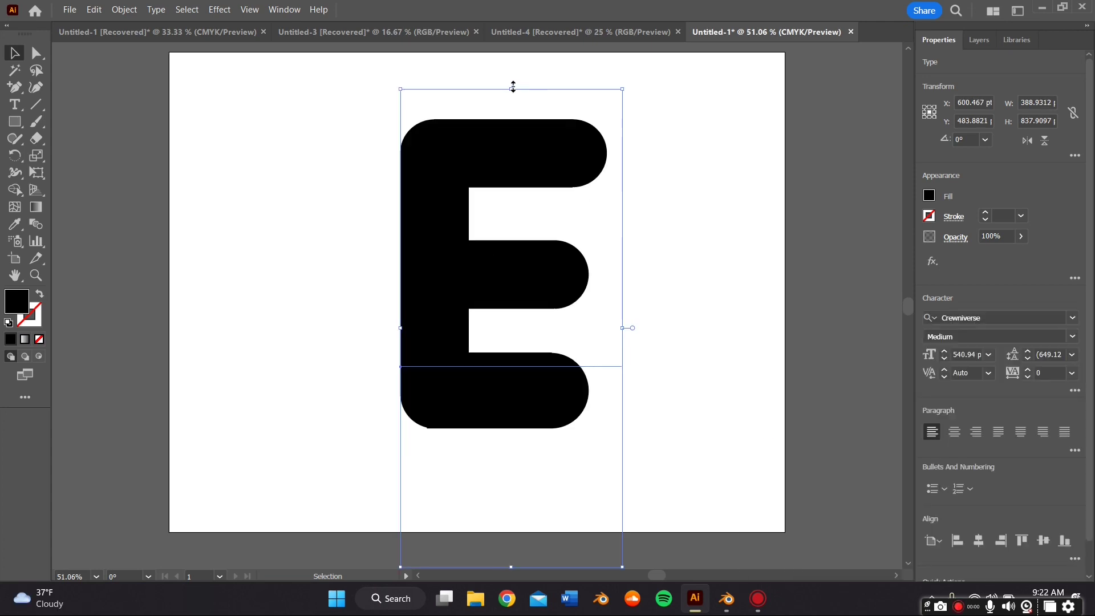
left_click_drag(513, 88, 508, 274)
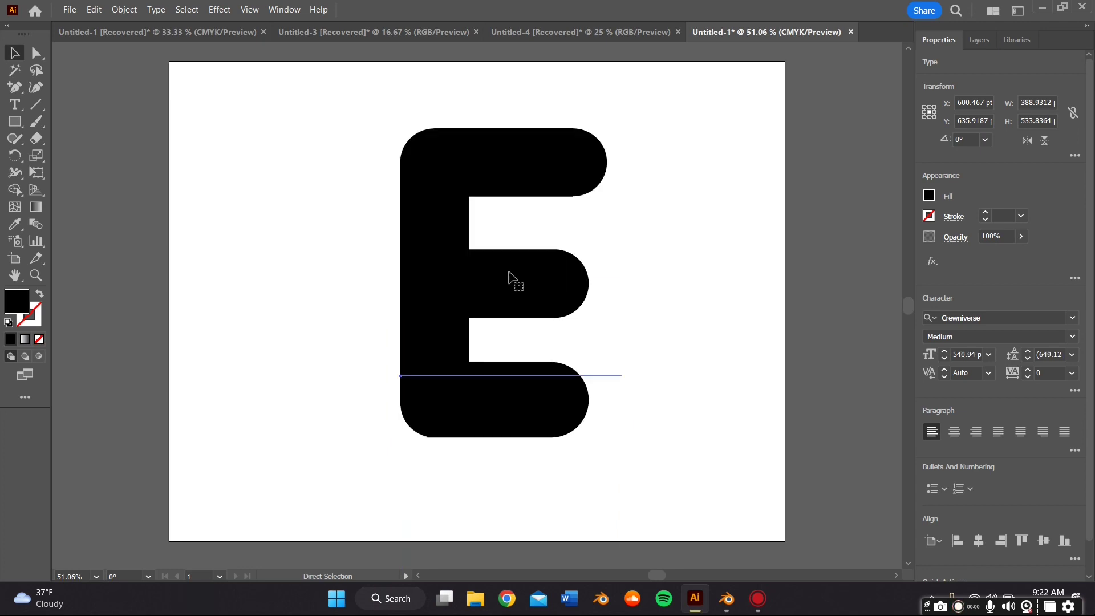
right_click(511, 279)
left_click(546, 370)
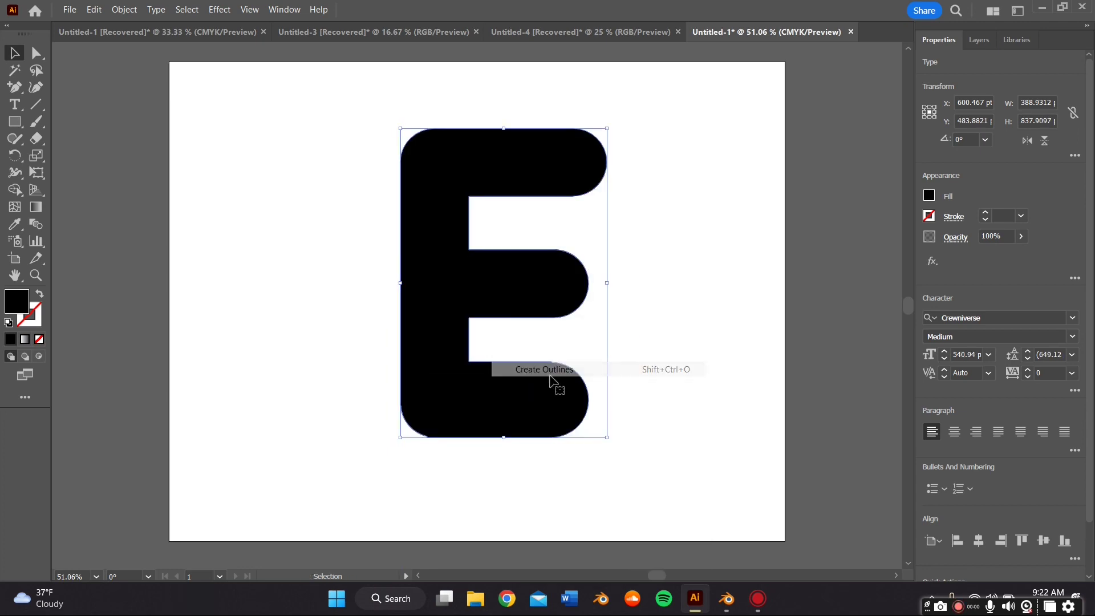
- Slim the E's middle bar with Direct Selection by lowering its upper edge and its rounded end's anchor point
left_click(38, 52)
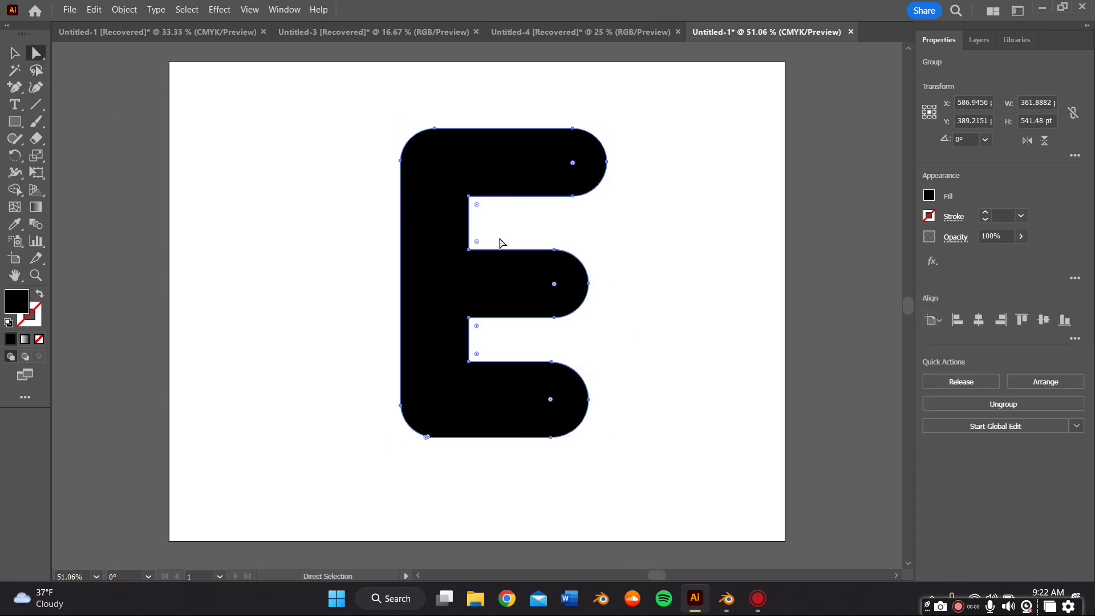
left_click(469, 249)
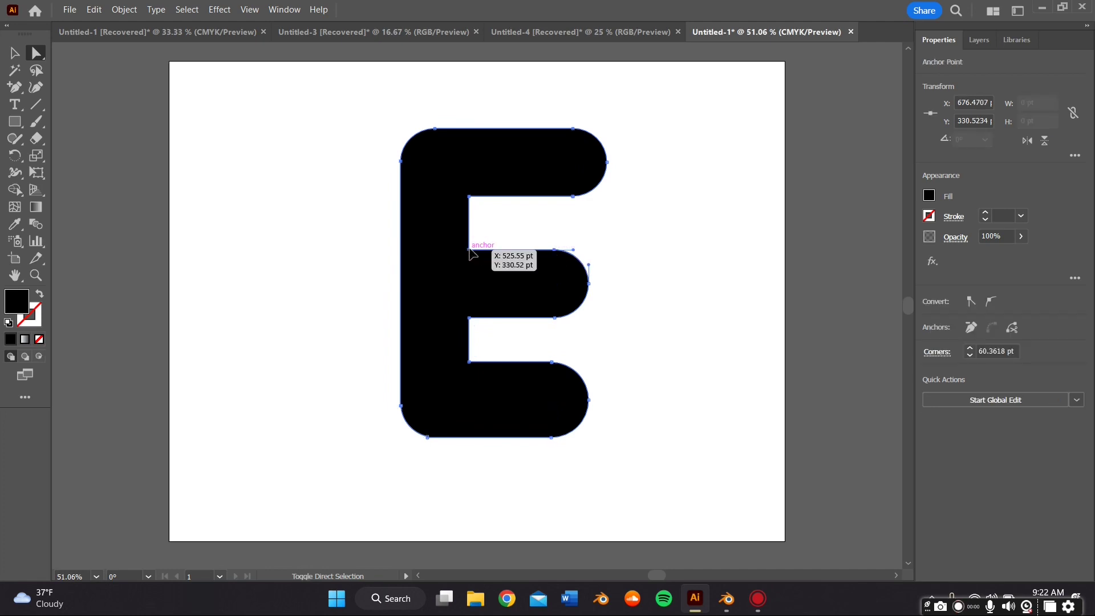
left_click_drag(468, 249, 472, 268)
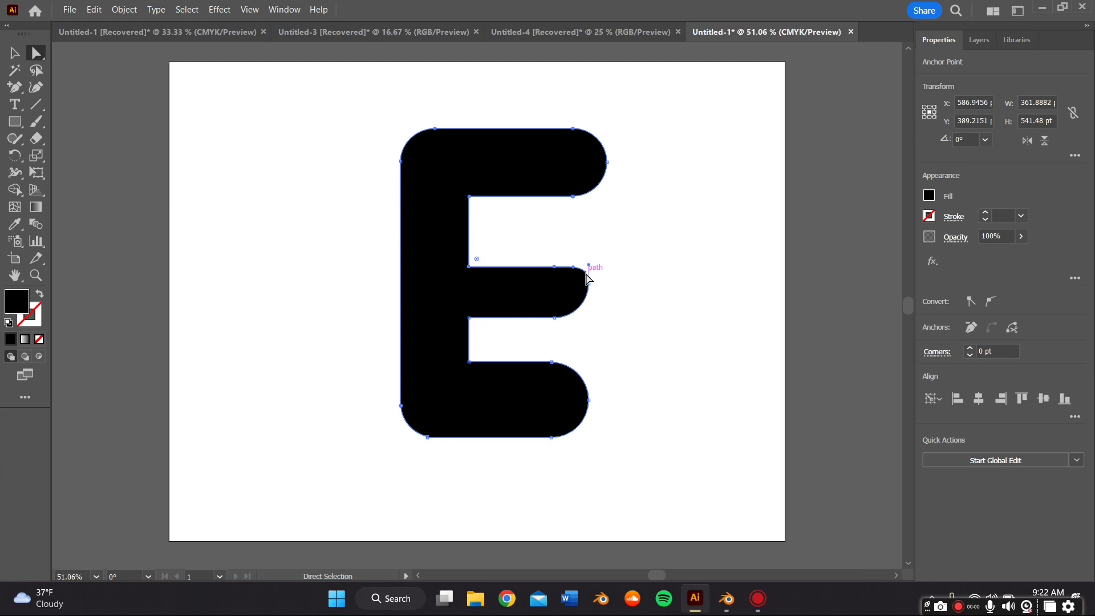
left_click_drag(590, 289, 592, 298)
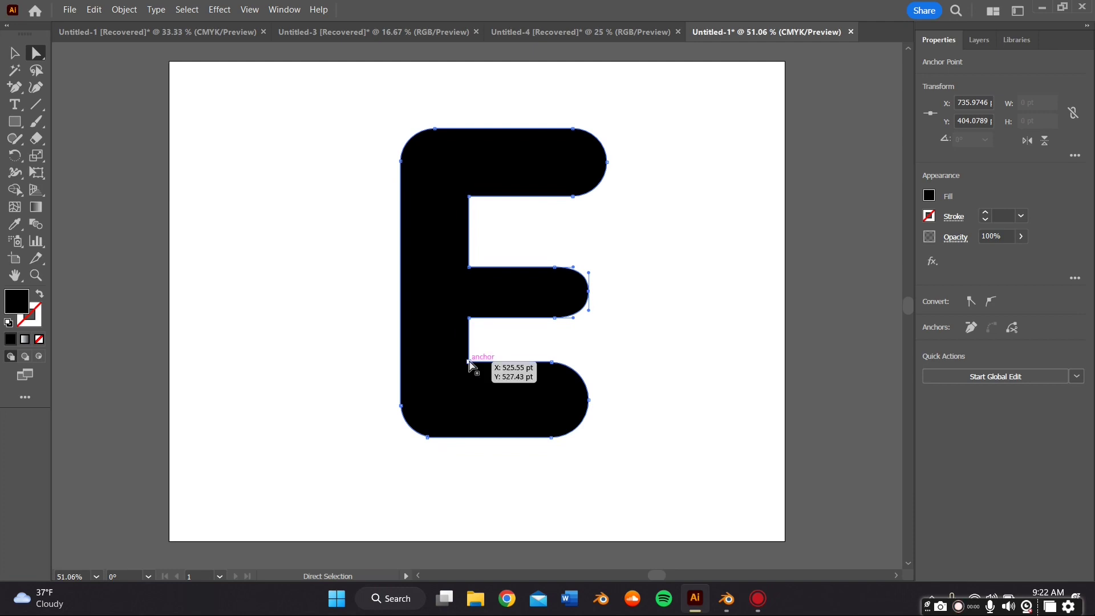
left_click(469, 363)
left_click_drag(553, 363, 557, 375)
key("ctrl+z")
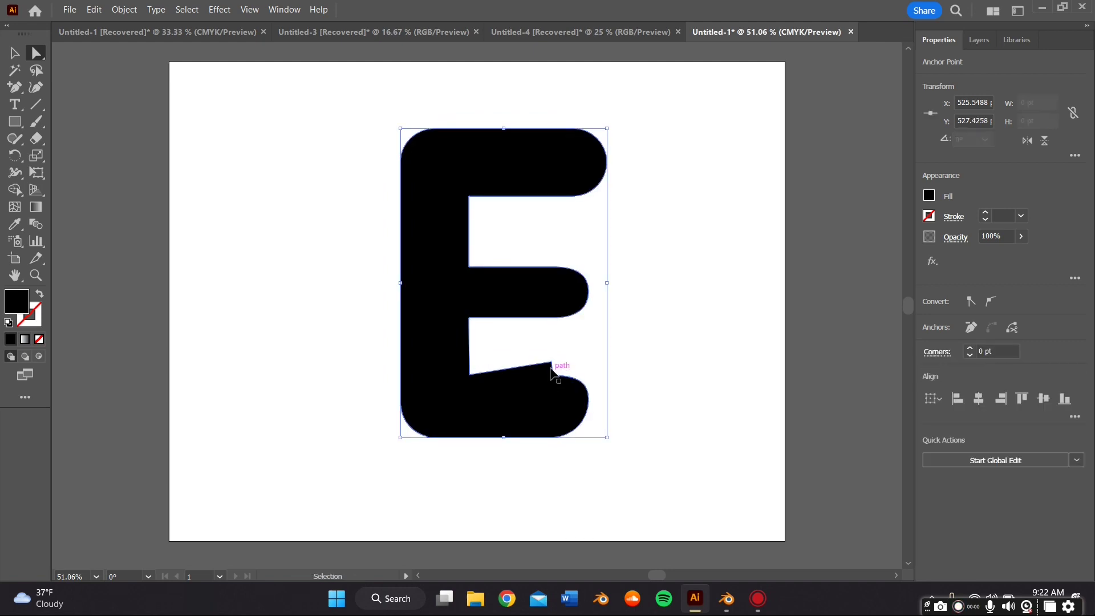
key("ctrl+z")
- Slim the E's bottom bar, top bar and stem by moving their inner anchor points, and reposition the letter on the artboard
left_click_drag(463, 353, 462, 354)
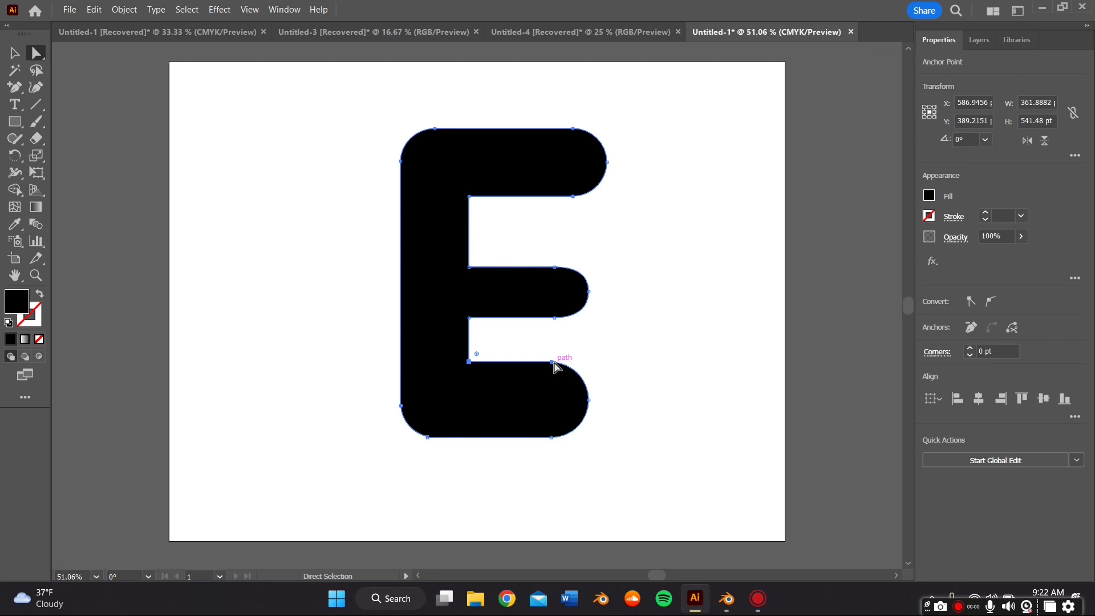
left_click_drag(551, 362, 589, 415, "shift")
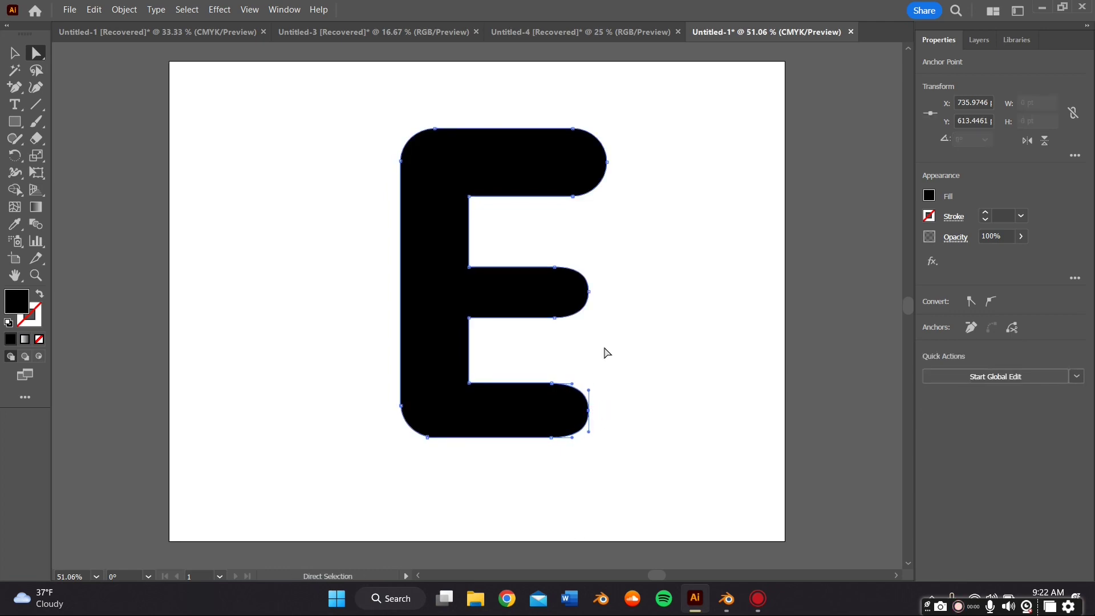
left_click(469, 200)
left_click_drag(458, 190, 458, 190)
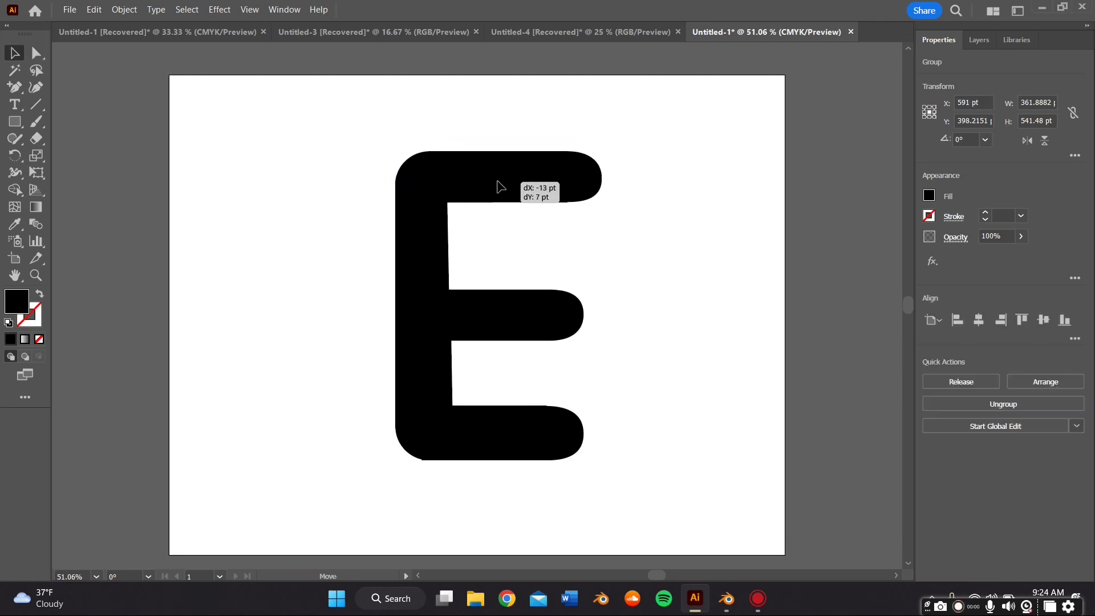
left_click_drag(496, 179, 496, 181)
left_click(668, 202)
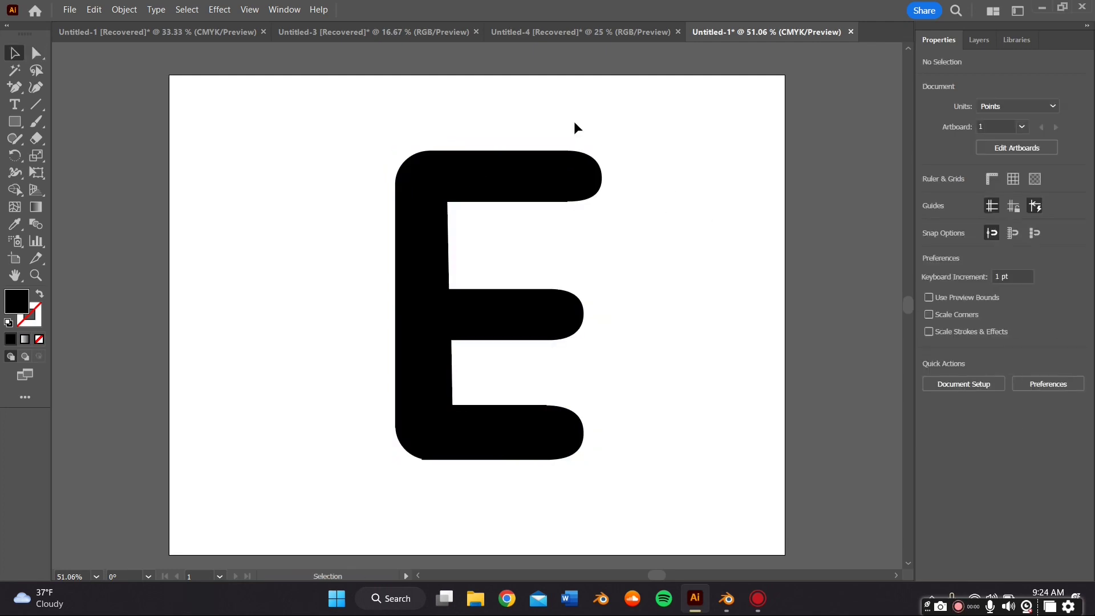
- Export the artwork as an SVG file named etutor in the Downloads folder
left_click(70, 10)
mouse_move(117, 308)
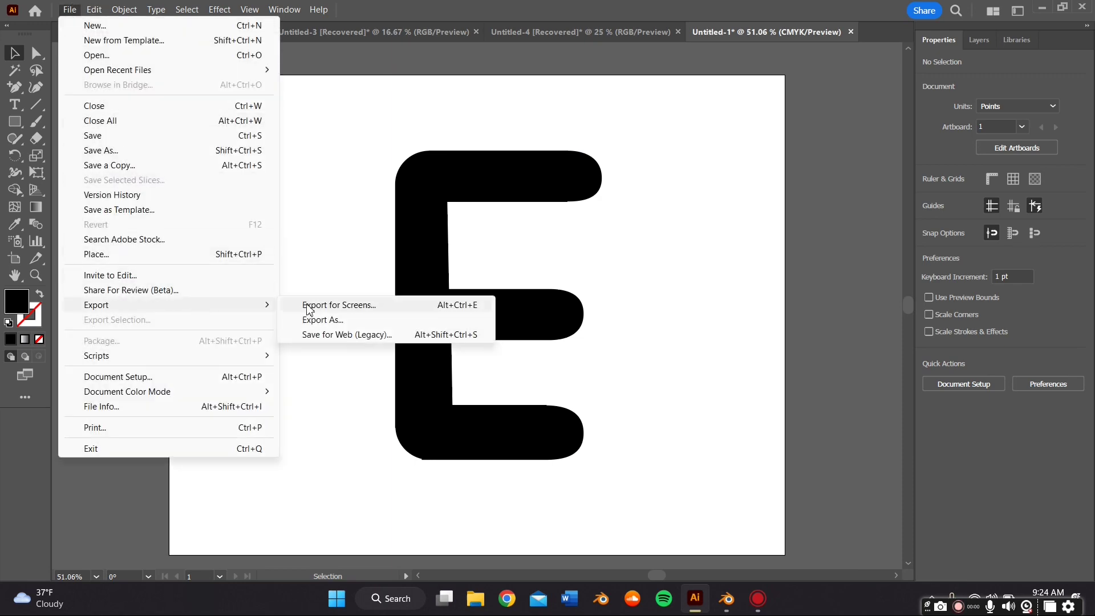
left_click(317, 318)
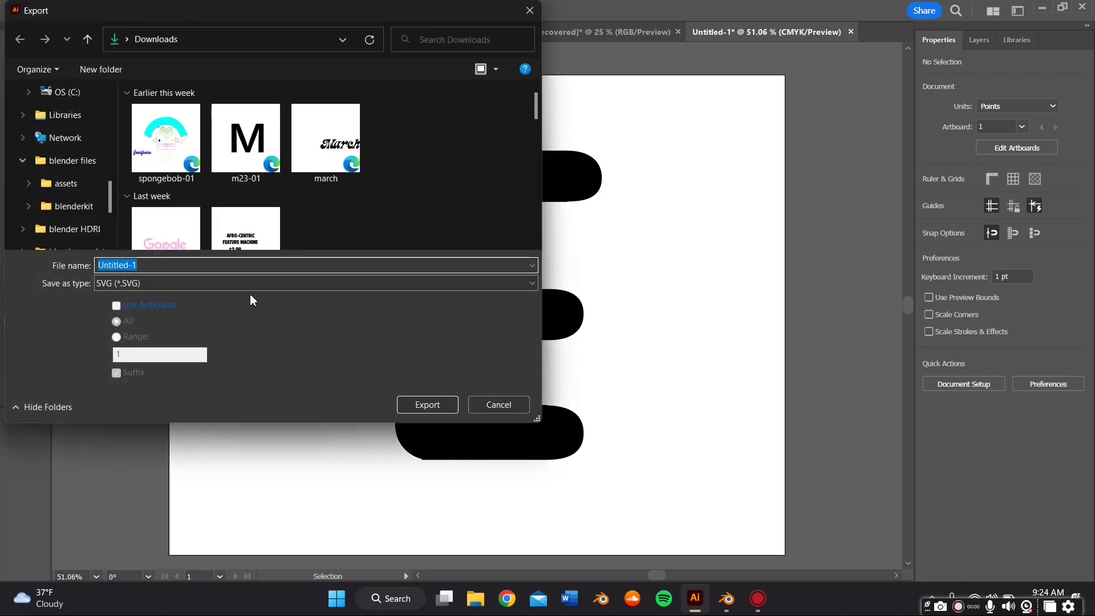
type("et")
type("c")
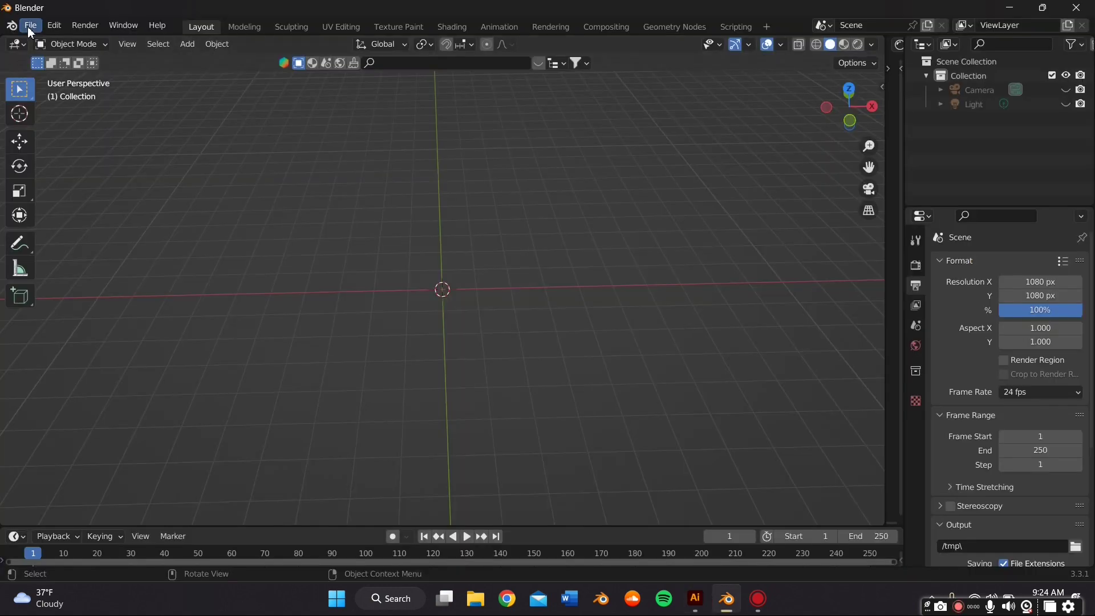
- Switch to Blender and import etutor-01.svg from the Downloads folder as Scalable Vector Graphics
left_click(30, 26)
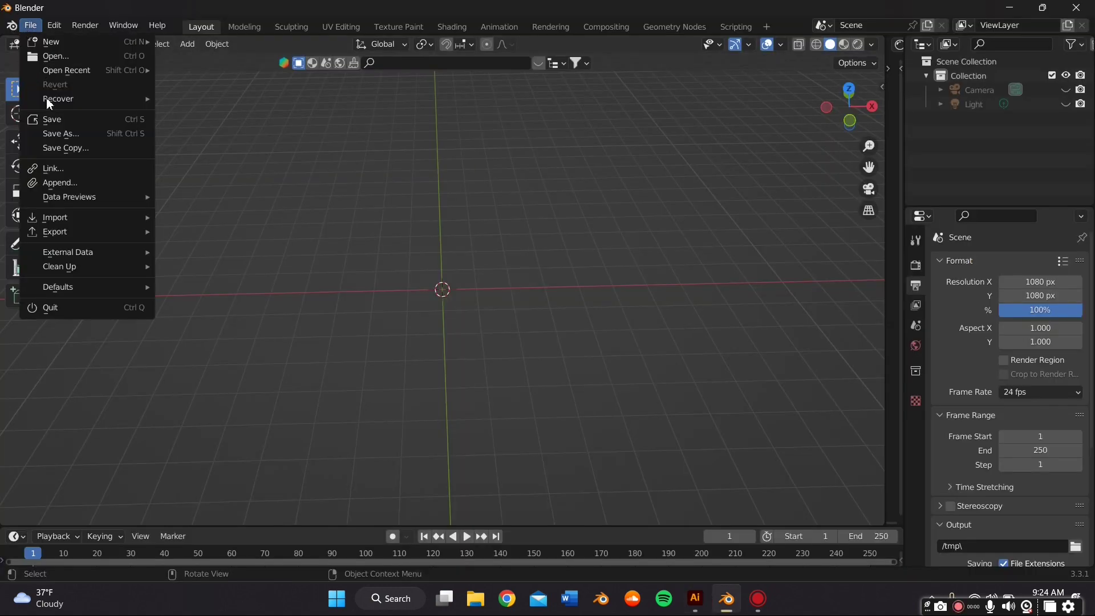
mouse_move(101, 223)
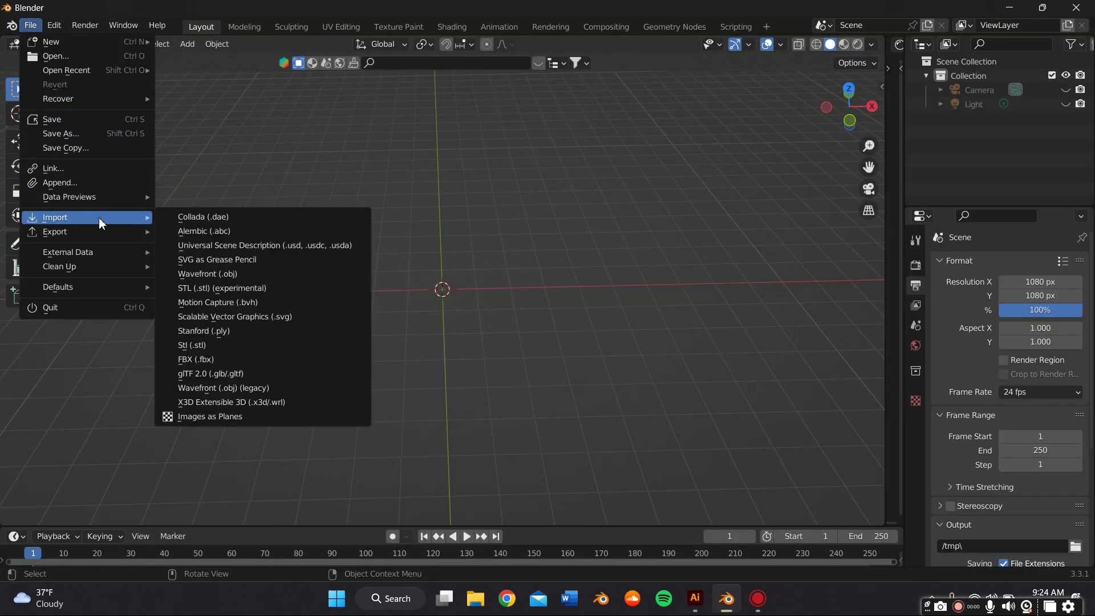
left_click(271, 321)
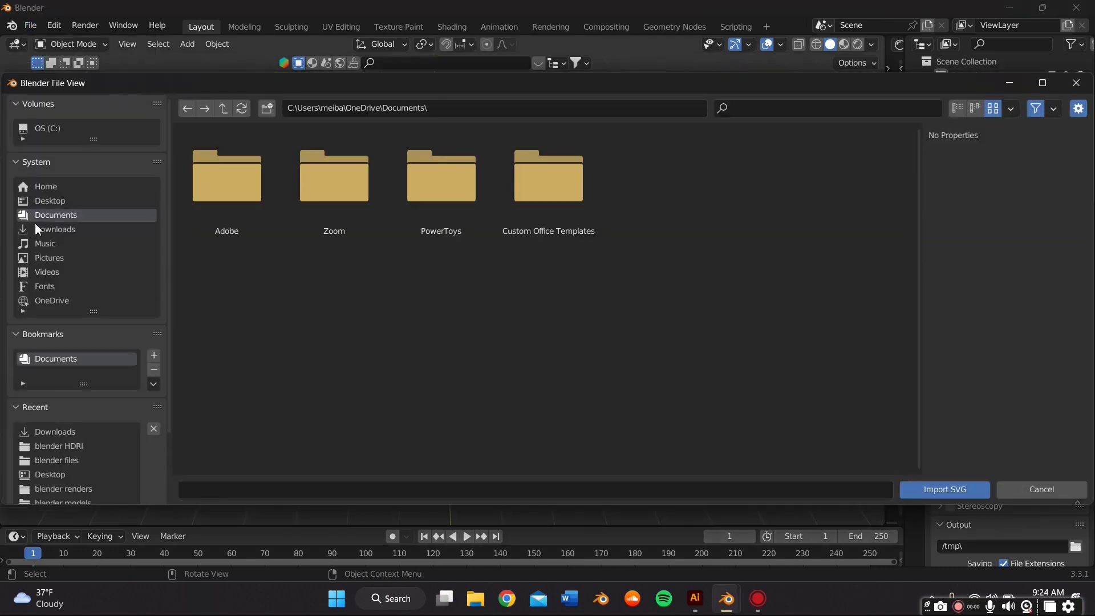
left_click(36, 227)
double_click(229, 201)
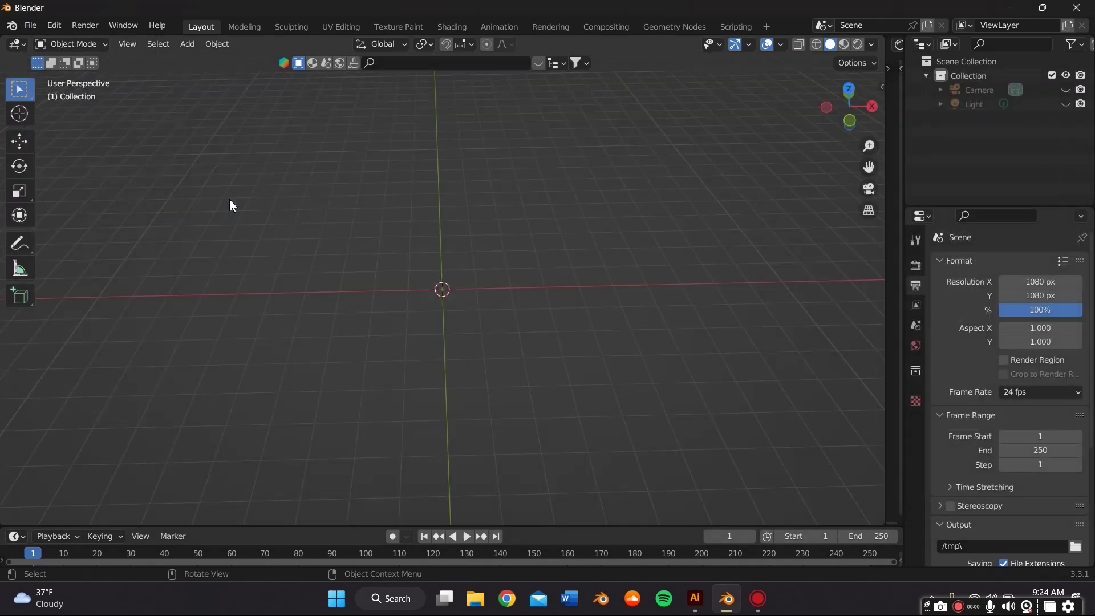
- Scale up the imported E curve and rotate it 90 degrees about the X axis so it stands upright
left_click_drag(498, 337, 382, 212)
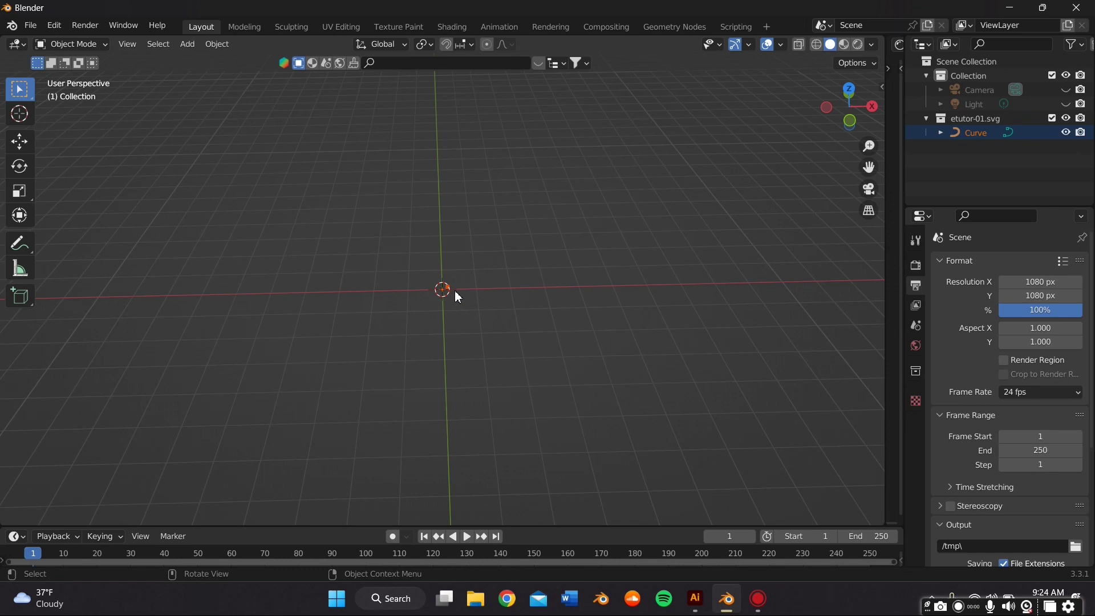
key("s")
left_click(754, 423)
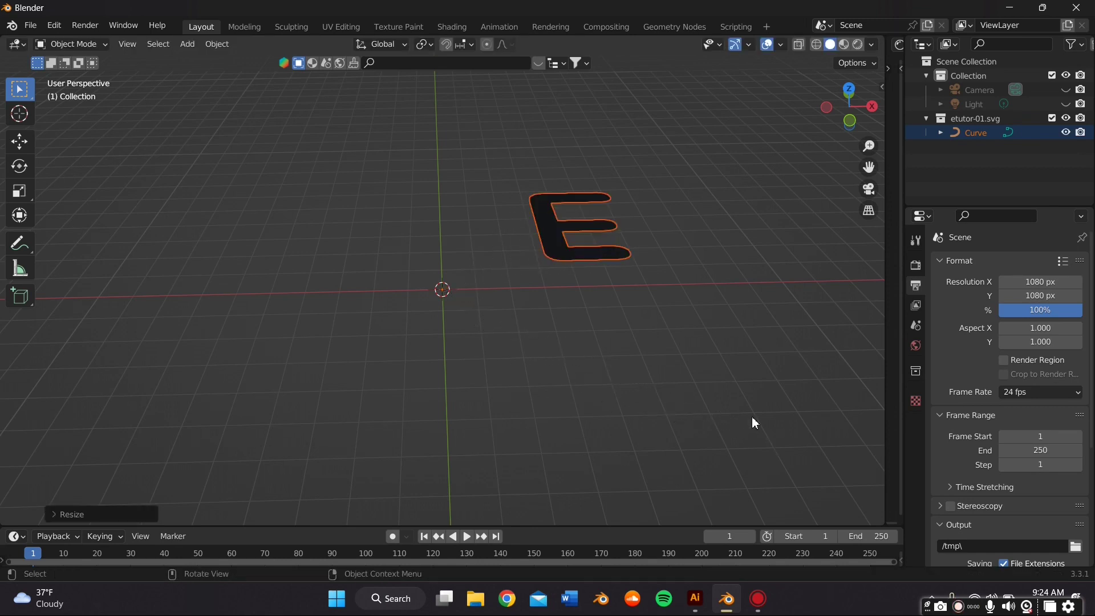
type("rx90")
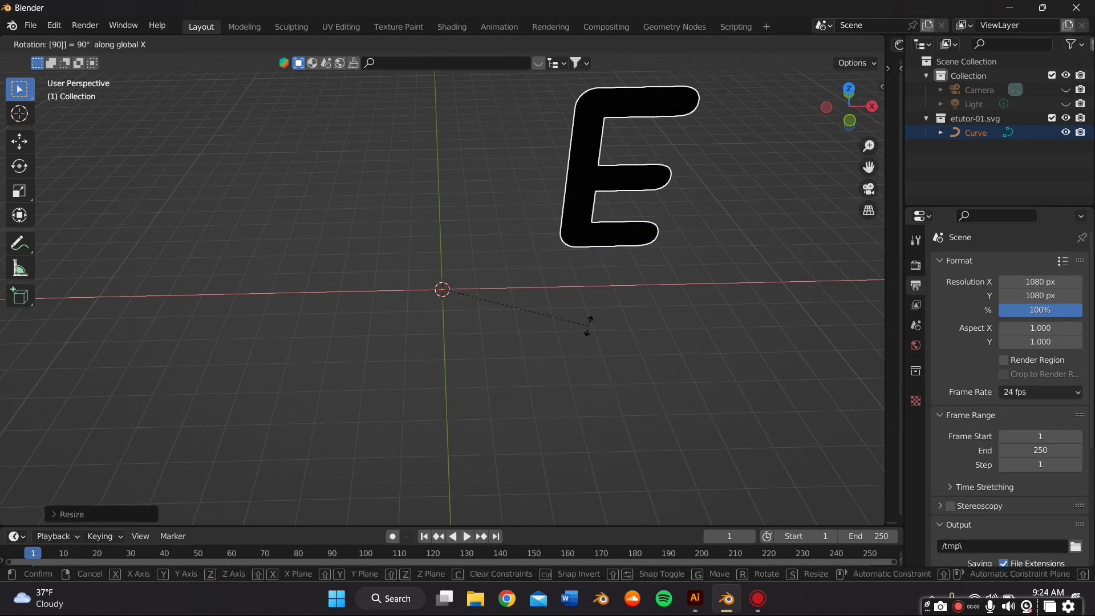
key("Return")
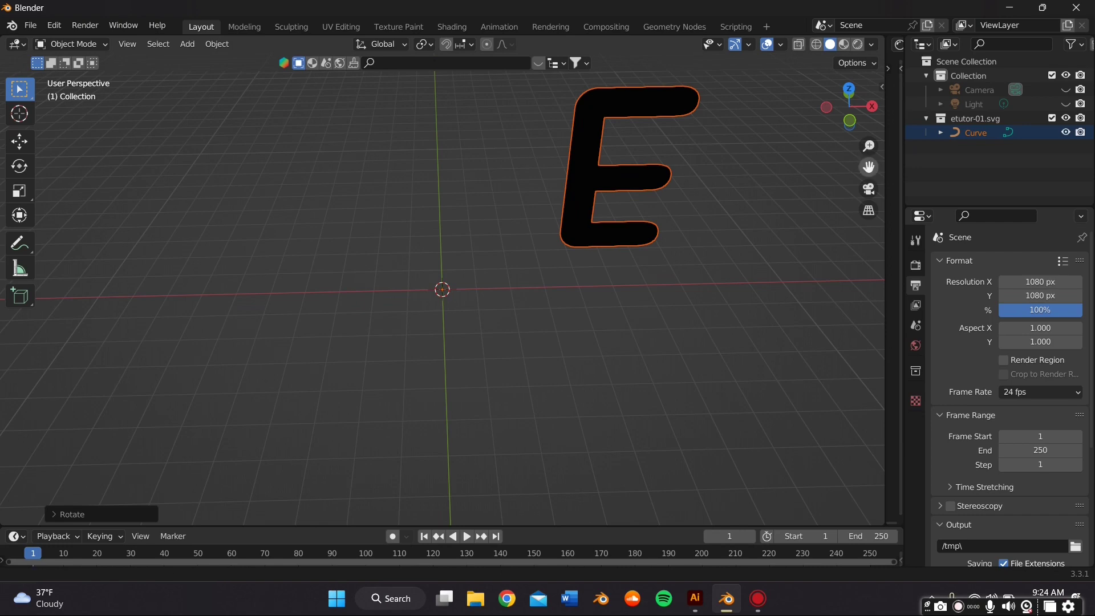
- Extrude the E curve by 0.015 m in its geometry settings
left_click_drag(868, 167, 674, 221)
middle_click_drag(573, 308, 568, 264)
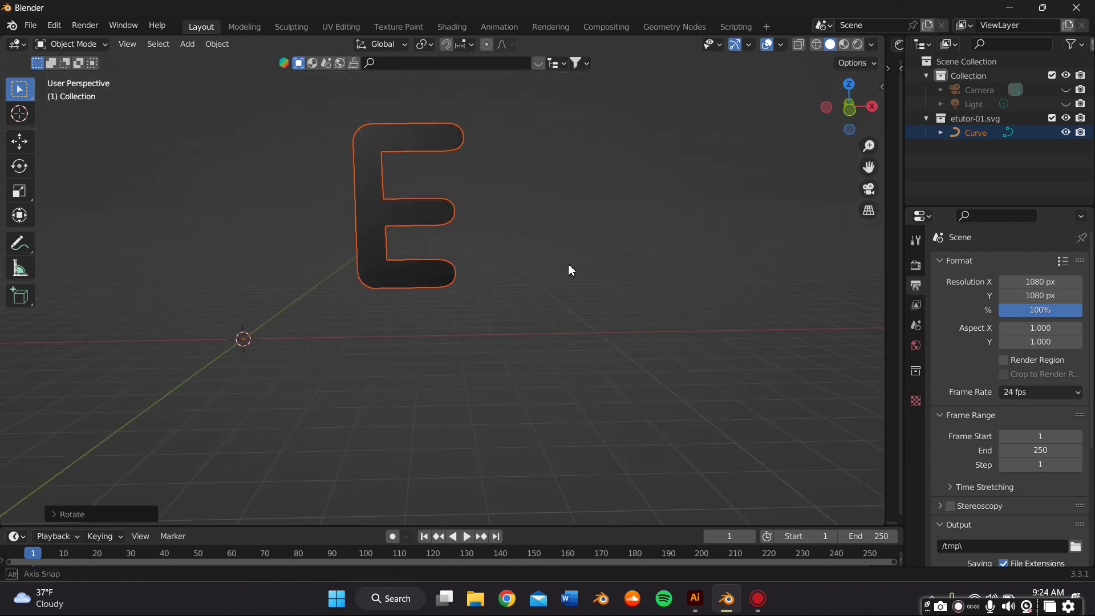
scroll(567, 263, "up", 1)
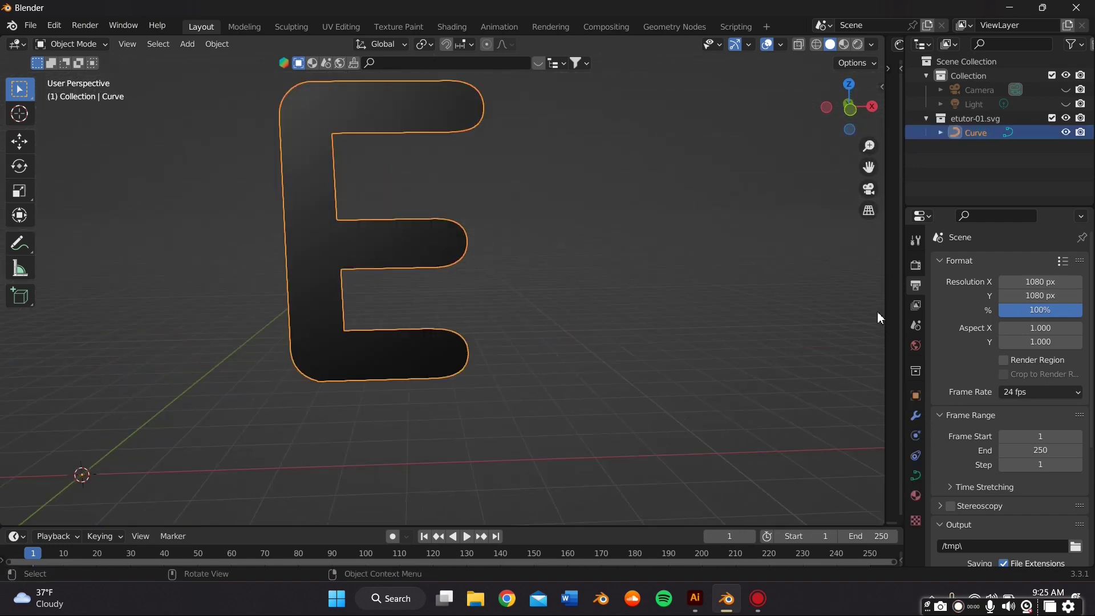
left_click(915, 475)
scroll(961, 456, "down", 2)
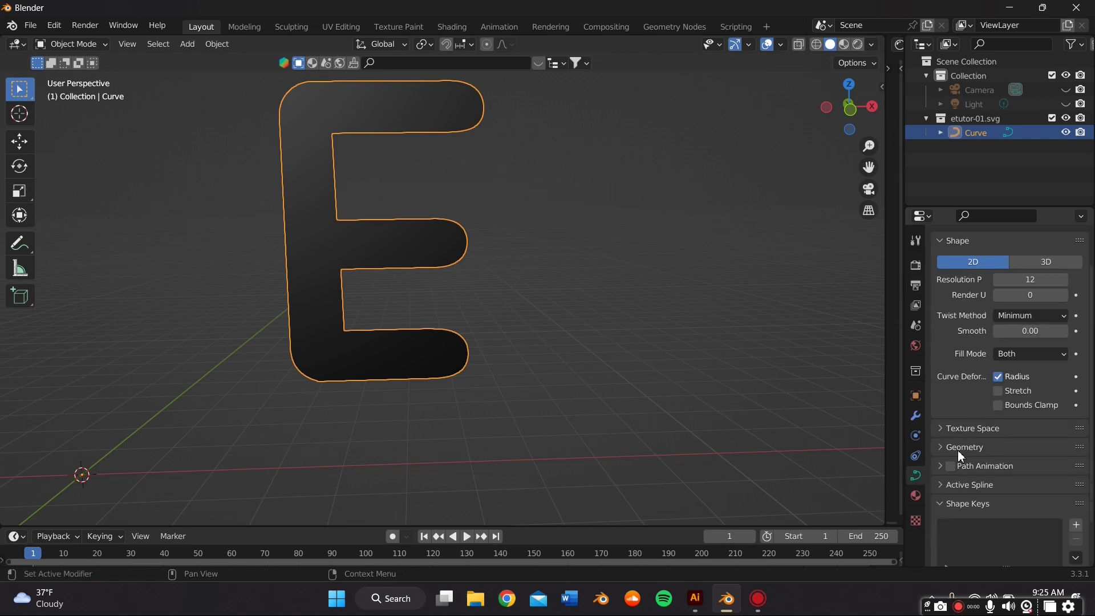
scroll(958, 451, "down", 2)
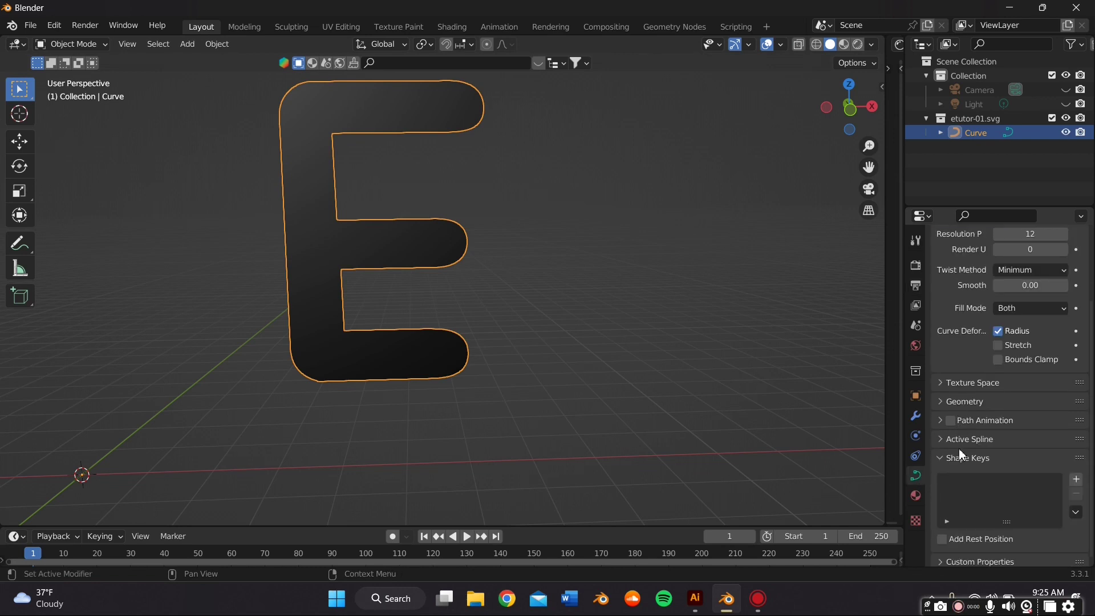
left_click(998, 402)
scroll(997, 402, "down", 2)
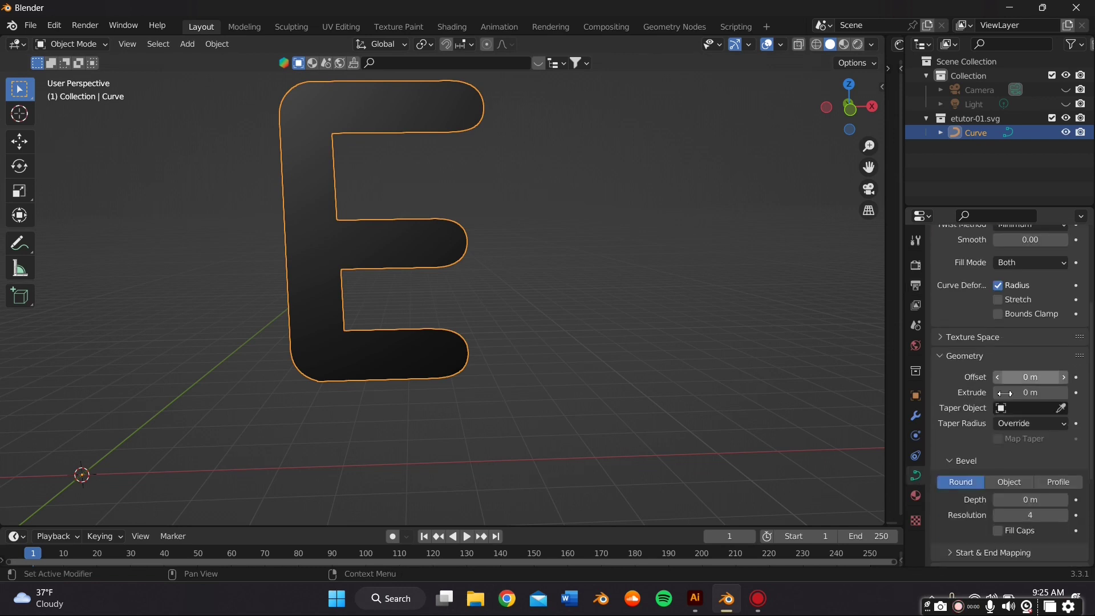
left_click(1062, 393)
mouse_move(631, 385)
middle_mouse_down()
mouse_move(538, 388)
mouse_move(654, 389)
mouse_move(638, 370)
middle_mouse_up()
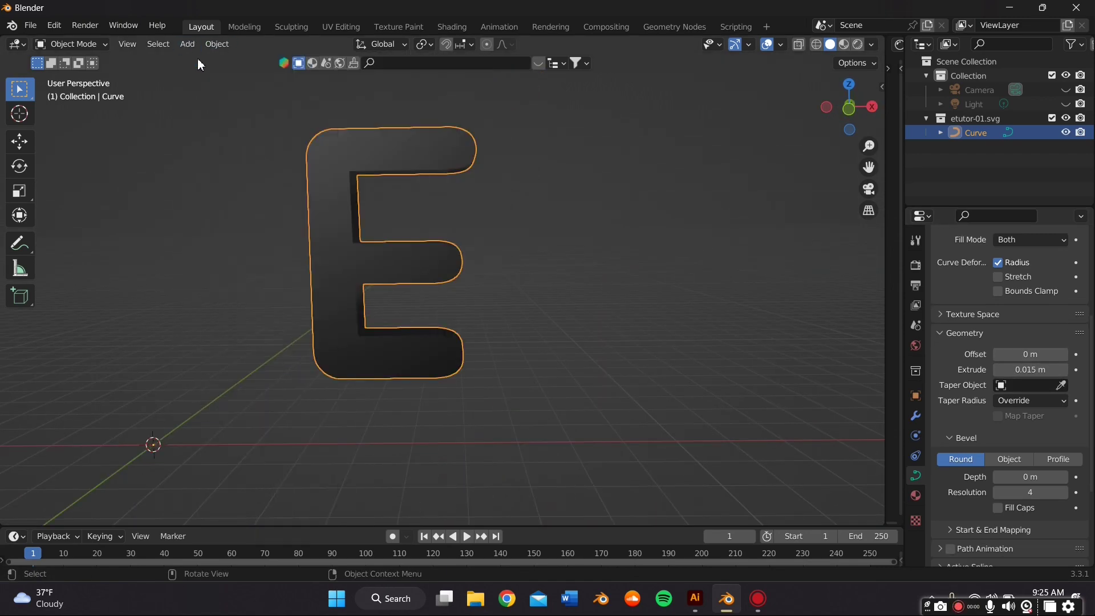
- Add a plane mesh and rotate it 90 degrees about the X axis so it stands upright
left_click(187, 44)
mouse_move(228, 61)
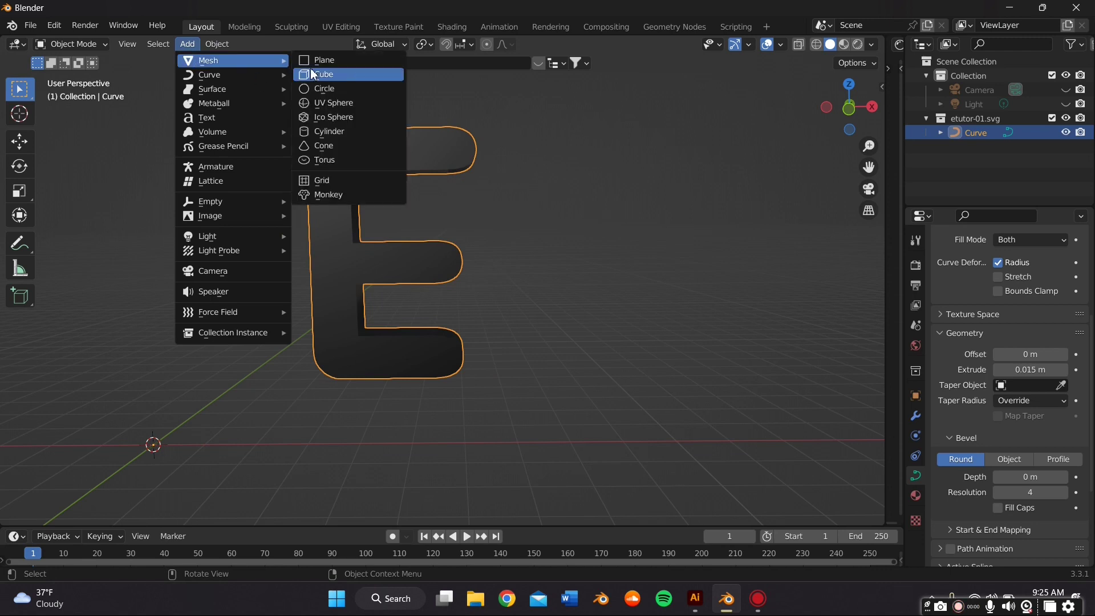
left_click(322, 60)
type("rx90")
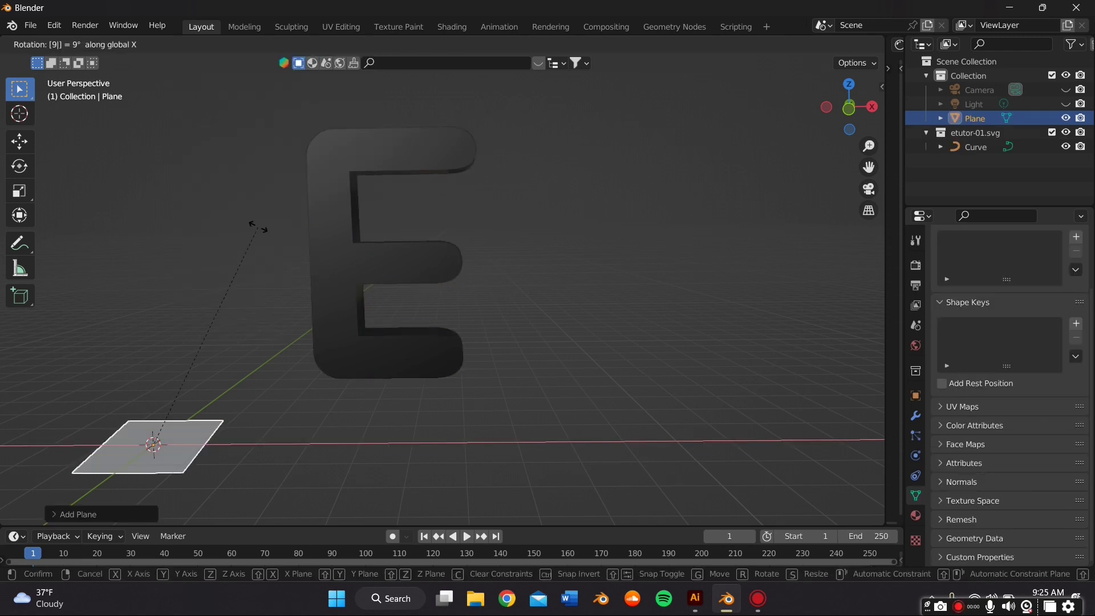
key("Return")
- Scale the upright plane up to several times its size and move it so the E sits near its center
key("s")
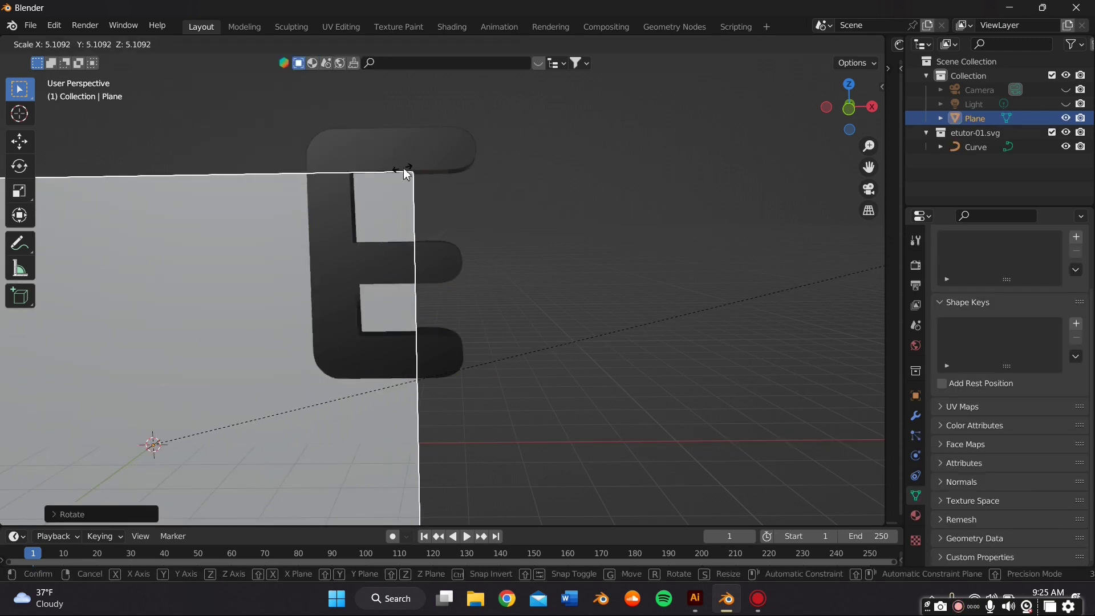
left_click(398, 168)
scroll(397, 184, "down", 3)
left_click(18, 143)
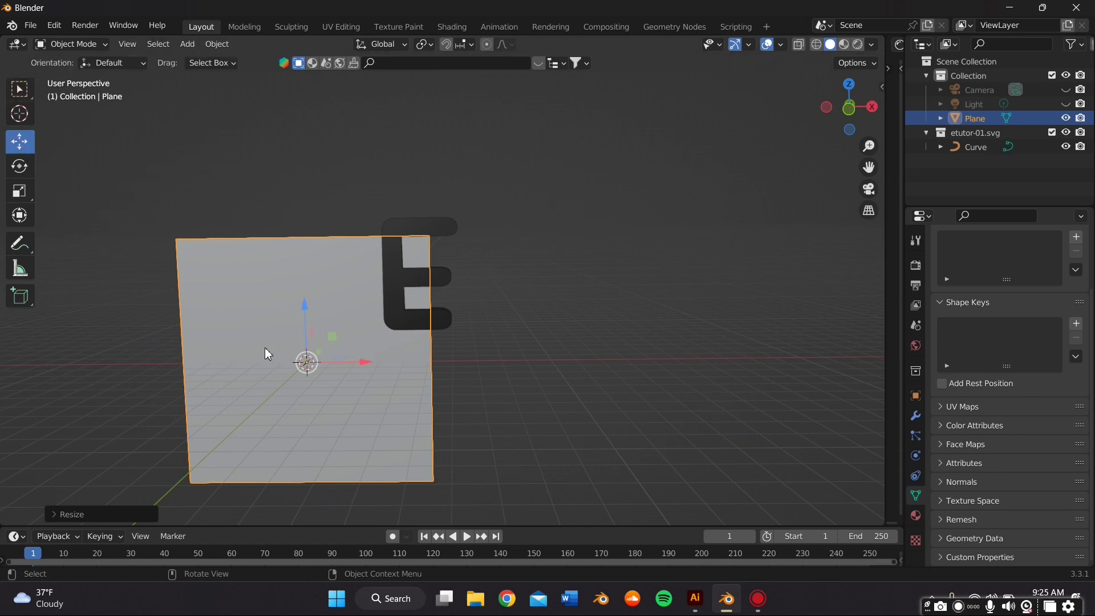
left_click_drag(265, 347, 408, 276)
- Set the E curve's origin to the center of its own geometry
left_click(408, 276)
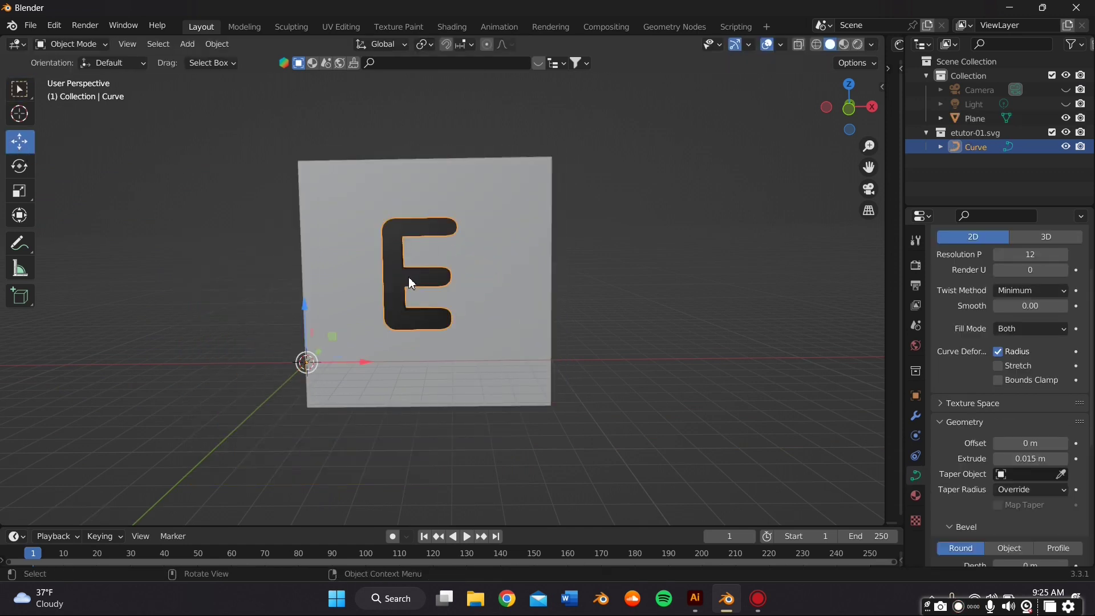
right_click(408, 276)
mouse_move(389, 357)
left_click(489, 371)
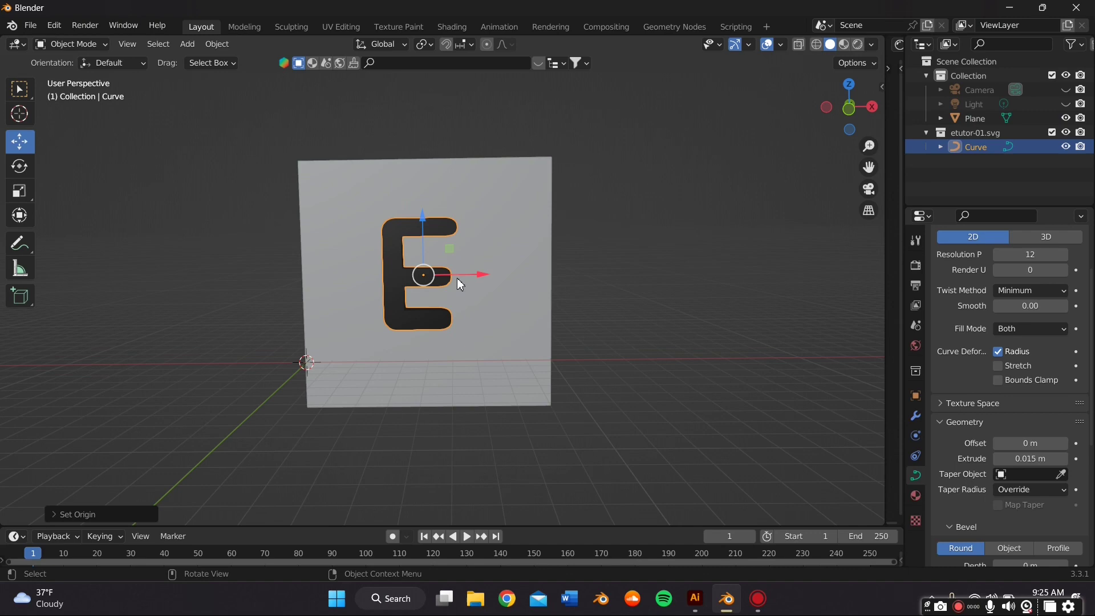
- Move the plane back along the Y axis behind the E and enlarge it as a wide backdrop
middle_click_drag(461, 285, 276, 308)
left_click(410, 280)
left_click_drag(459, 296, 481, 304)
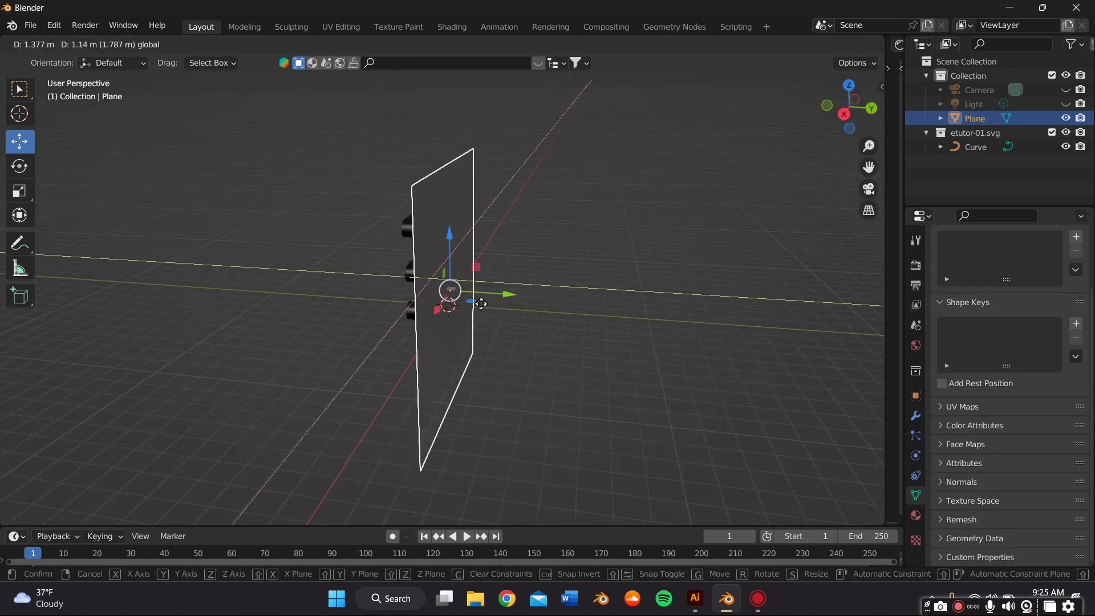
left_click(488, 299)
middle_click_drag(488, 299, 479, 320)
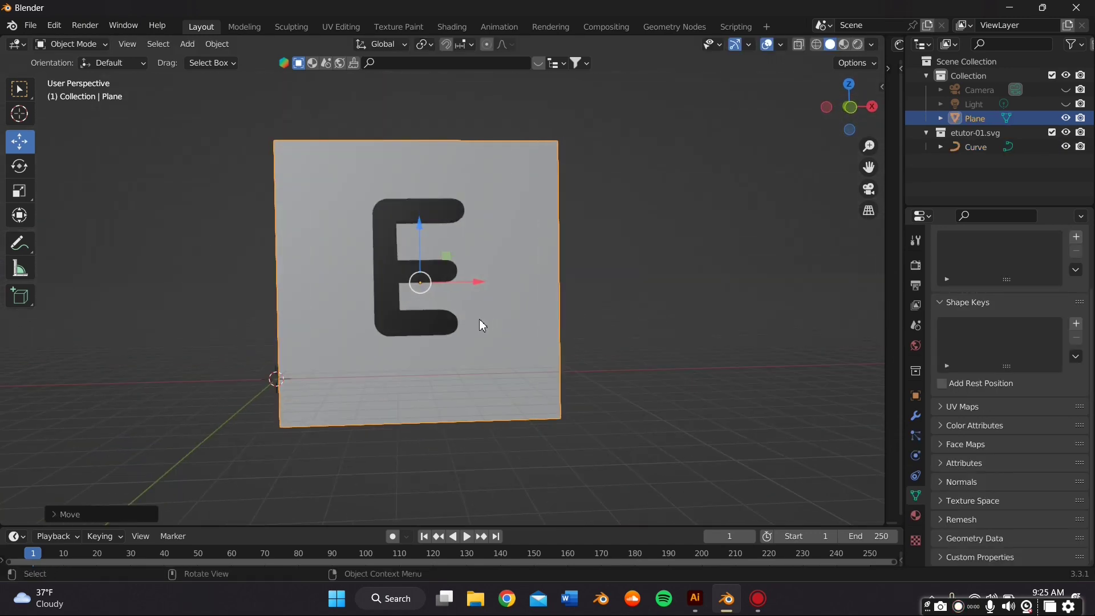
key("s")
left_click(544, 301)
middle_click_drag(544, 301, 505, 285)
- Enable Ambient Occlusion and Screen Space Reflections in the render settings
left_click(916, 266)
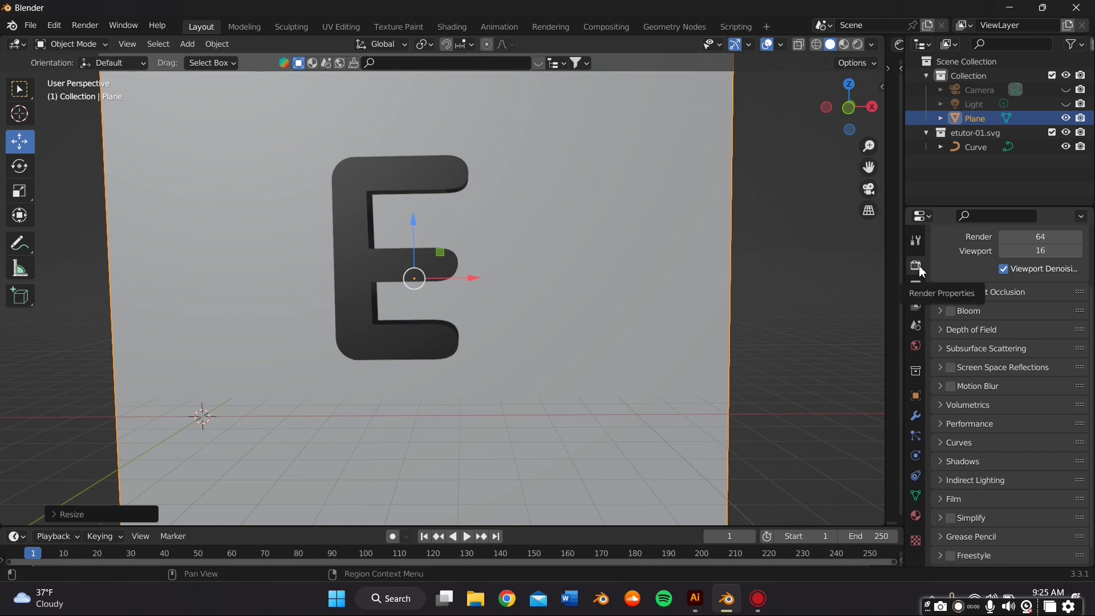
left_click(951, 368)
middle_click_drag(632, 299, 631, 296)
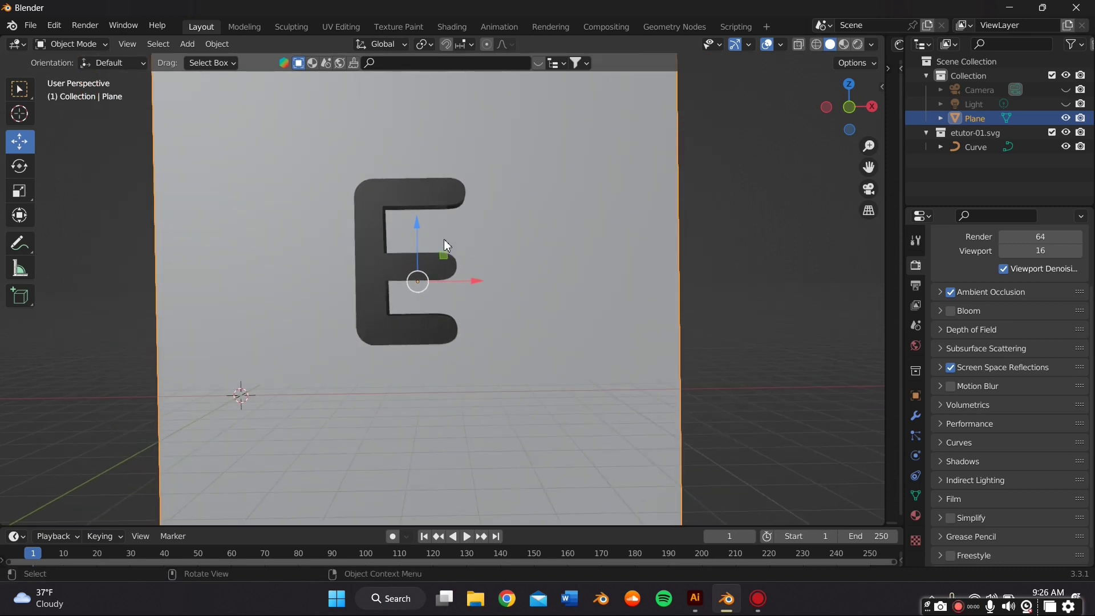
- Select the E curve and display the viewport in wireframe to examine its topology
left_click(427, 203)
mouse_move(424, 205)
middle_mouse_down()
mouse_move(441, 210)
mouse_move(434, 201)
mouse_move(437, 215)
middle_mouse_up()
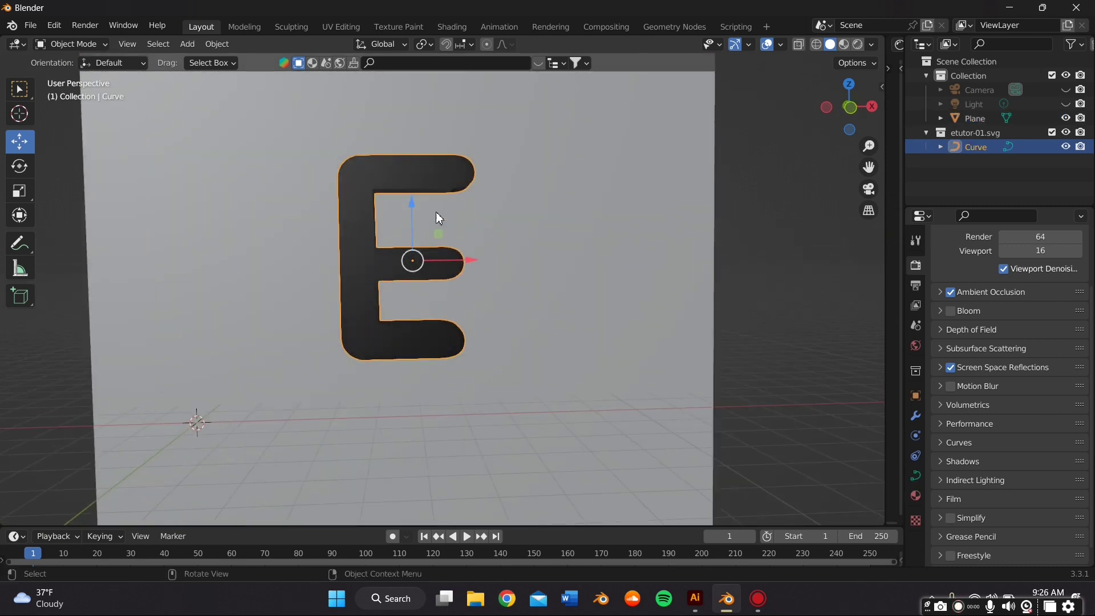
left_click_drag(866, 166, 872, 186)
scroll(696, 221, "up", 2)
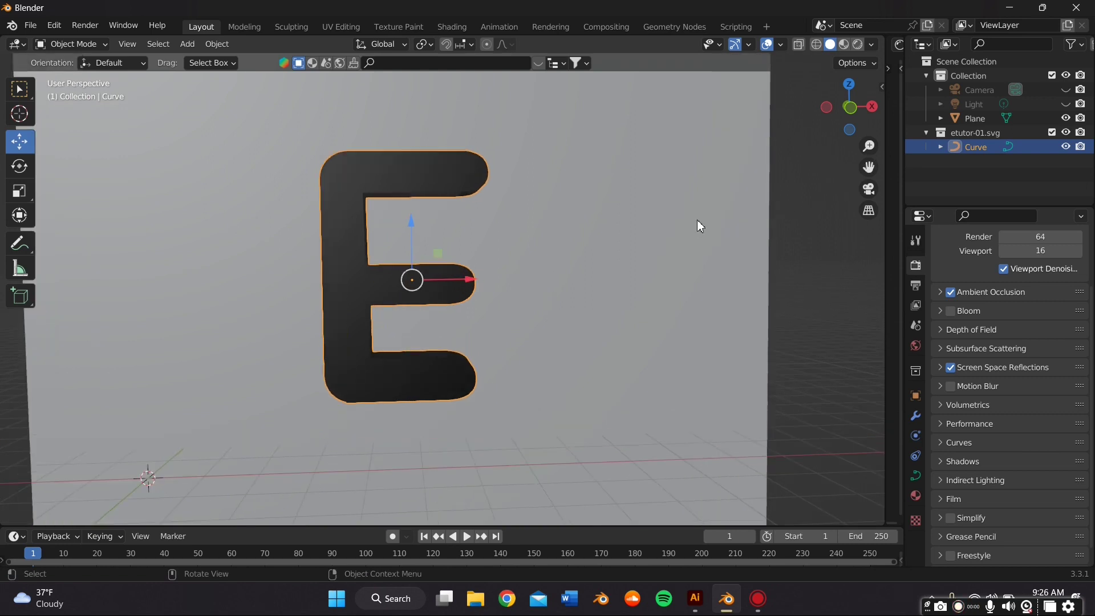
middle_click_drag(696, 220, 646, 215)
scroll(668, 224, "down", 2)
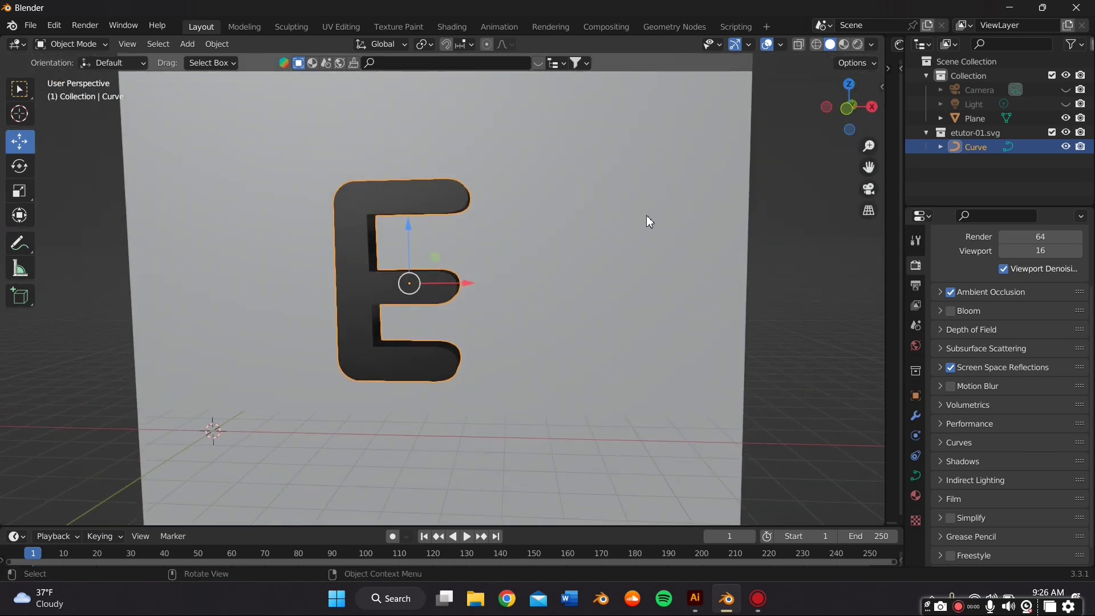
left_click(817, 44)
middle_click_drag(485, 216, 464, 215)
scroll(414, 199, "up", 5)
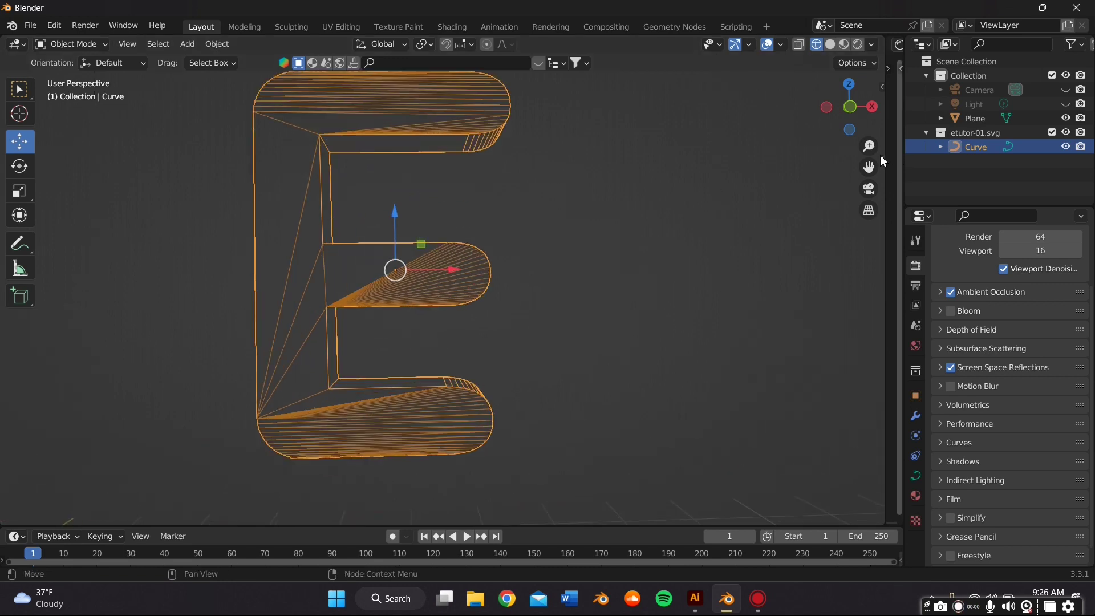
left_click_drag(868, 167, 696, 180)
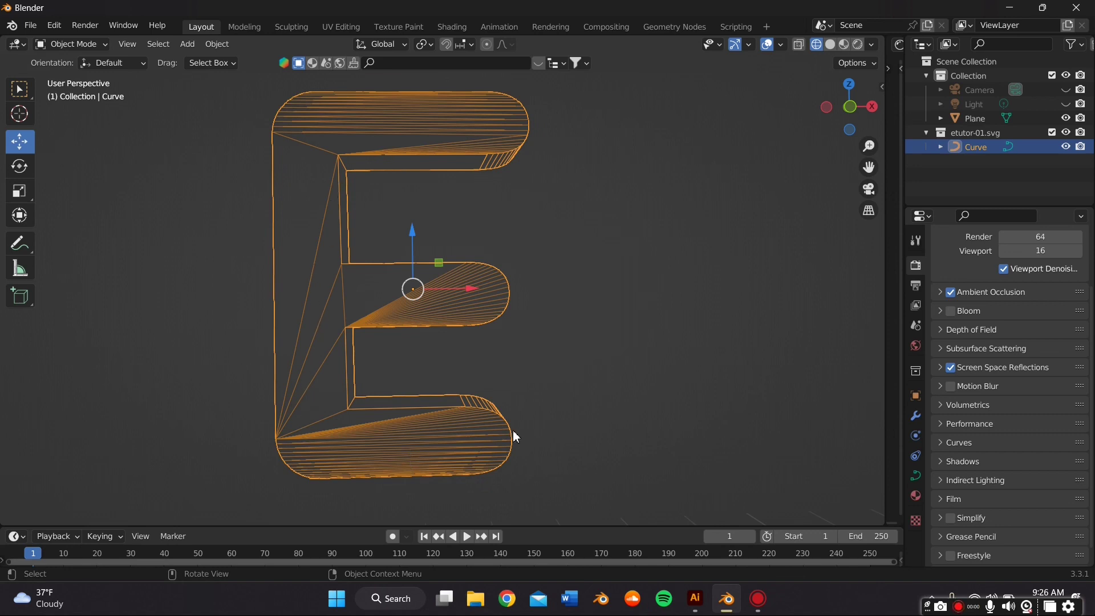
- Add a Decimate modifier to the E curve and set it to Planar mode
left_click(915, 415)
left_click(973, 266)
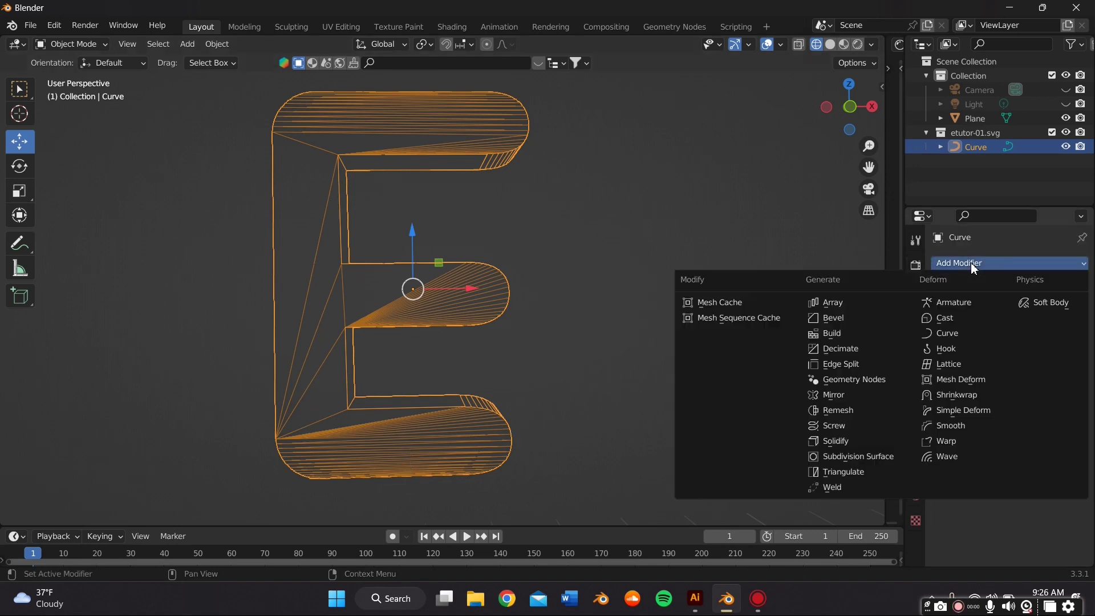
left_click(855, 349)
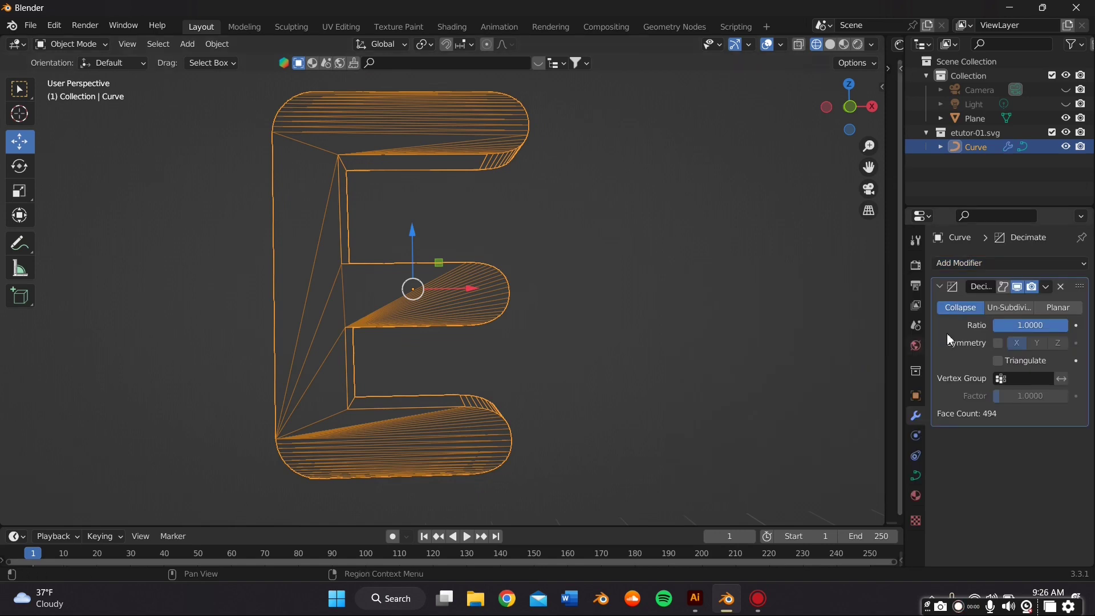
left_click(1058, 308)
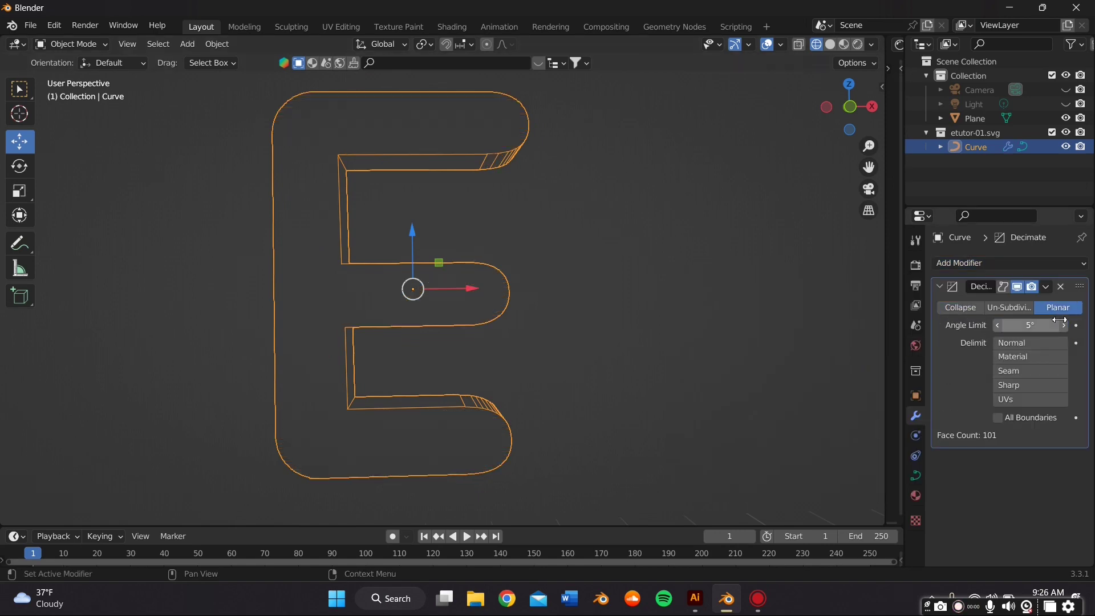
- Adjust the Decimate modifier's angle limit to 12° while checking the E's rounded ends
middle_click_drag(720, 330, 1017, 310)
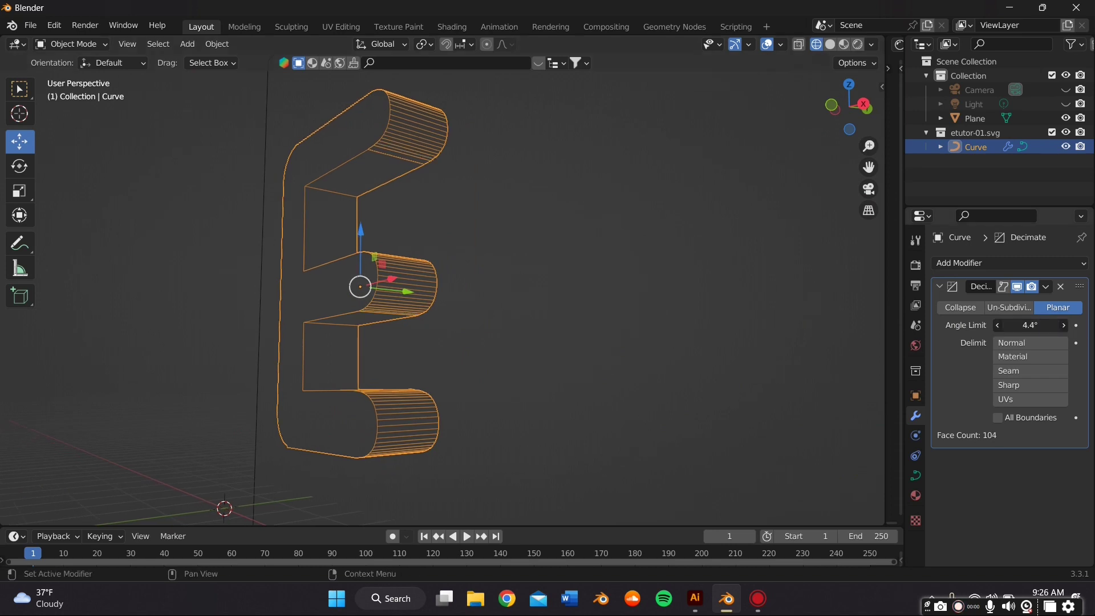
left_click_drag(1029, 325, 1086, 325)
middle_click_drag(620, 260, 732, 276)
left_click_drag(1029, 325, 1014, 325)
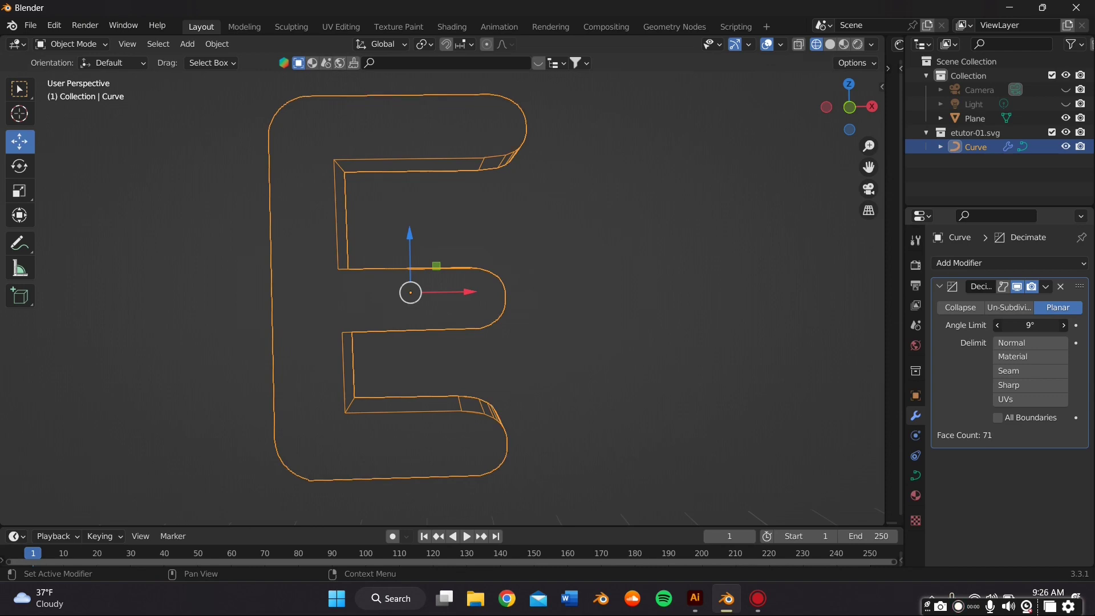
left_click_drag(1029, 325, 1023, 325)
middle_click_drag(789, 298, 933, 295)
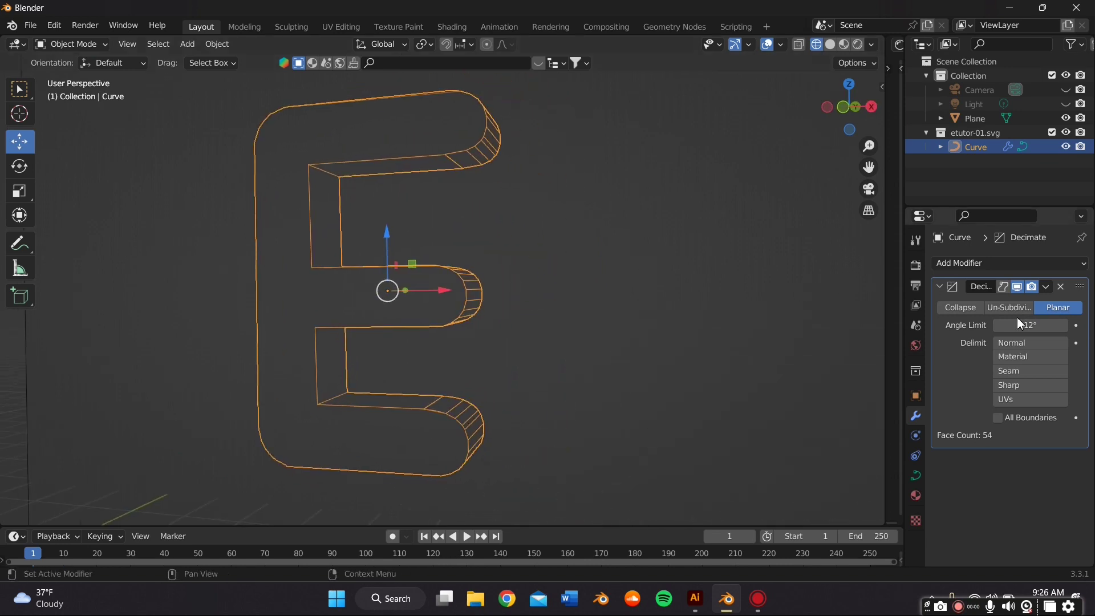
- Convert the E curve to a mesh and return the viewport to solid shading with the E selected
right_click(371, 171)
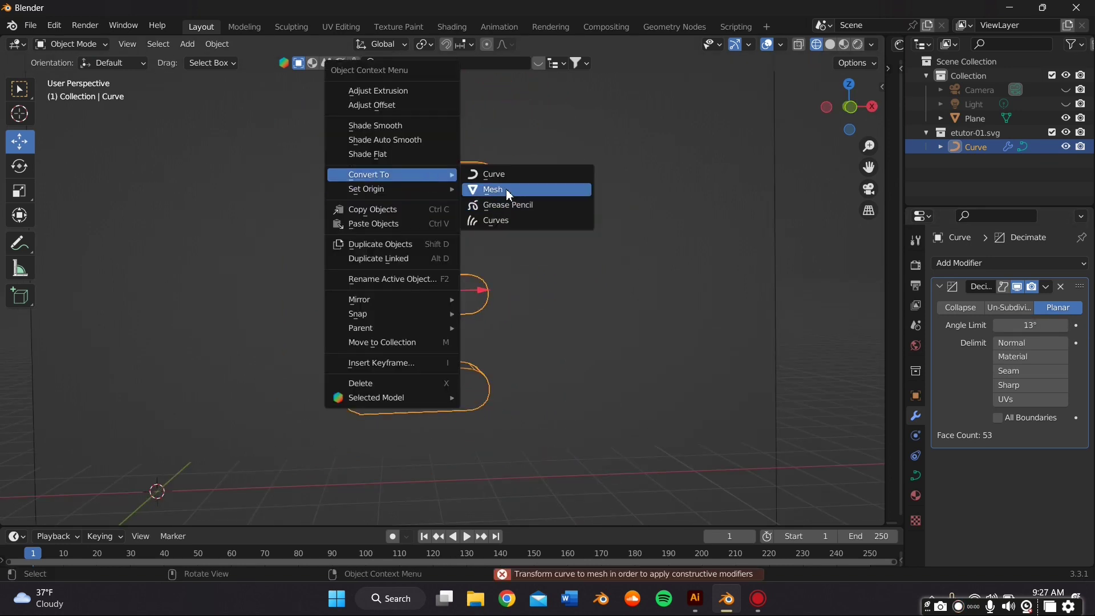
left_click(488, 190)
left_click(642, 272)
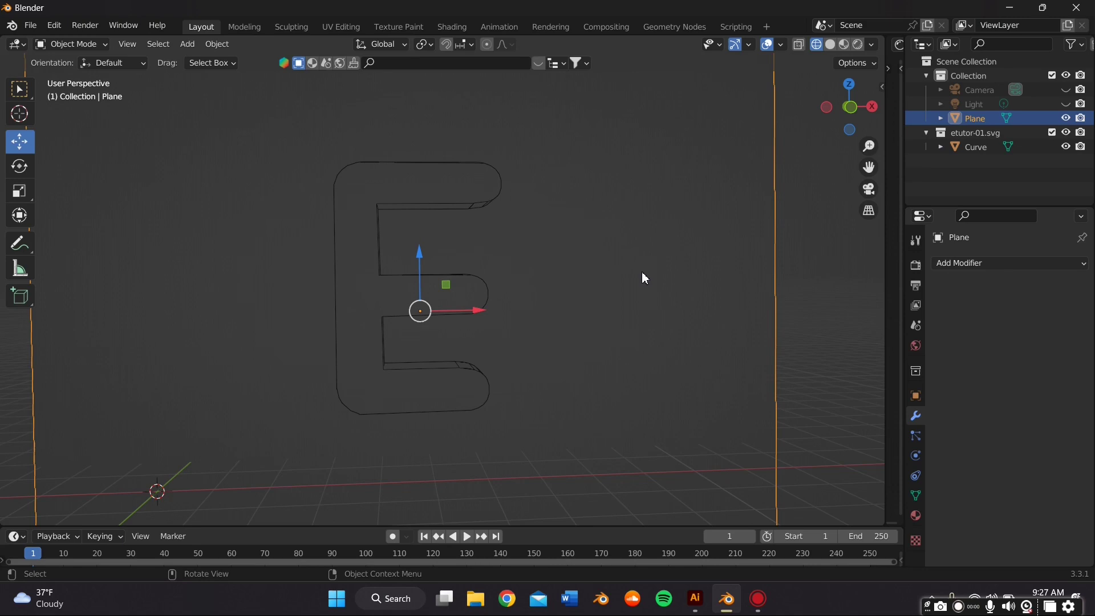
mouse_move(641, 272)
middle_mouse_down()
mouse_move(621, 300)
mouse_move(456, 237)
mouse_move(491, 215)
middle_mouse_up()
left_click(463, 223)
key("shift+z")
- Add a Remesh modifier to the E in Smooth mode with octree depth 9, and inspect the letter in wireframe
left_click(977, 261)
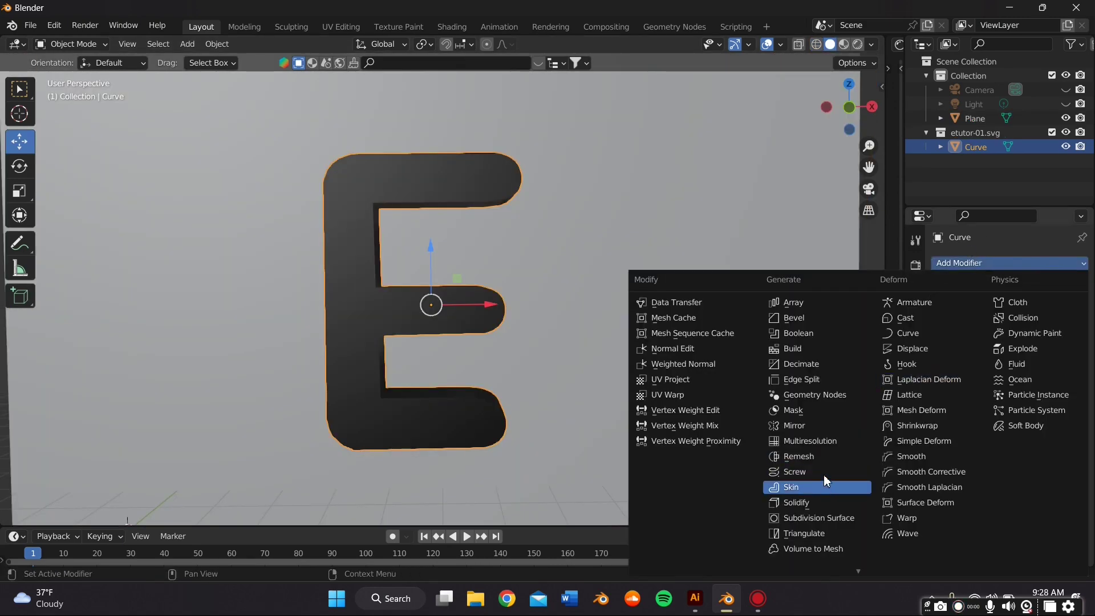
left_click(821, 456)
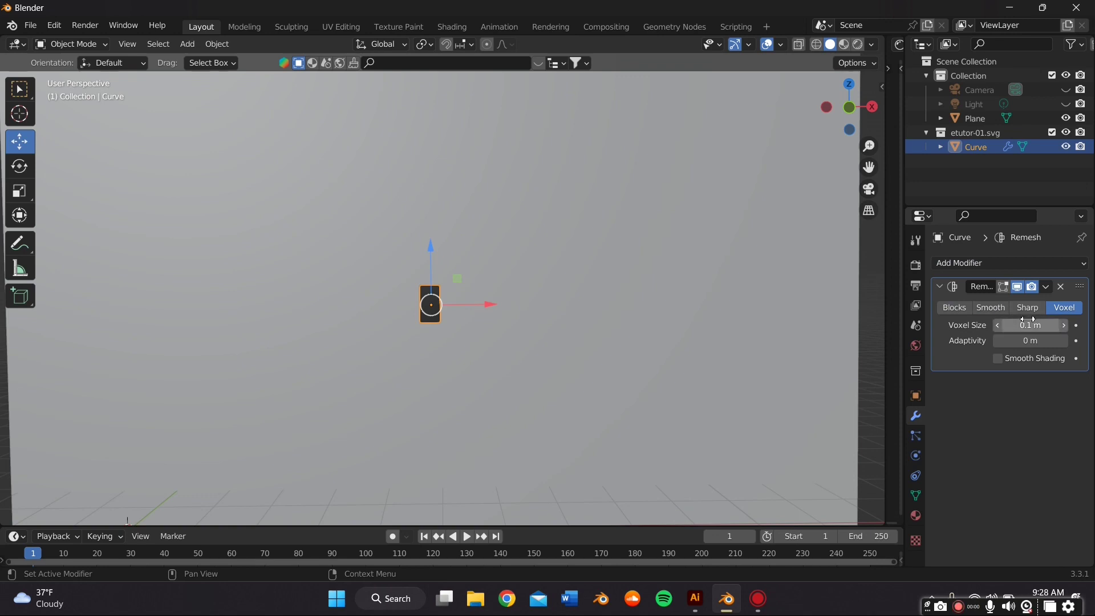
left_click(990, 308)
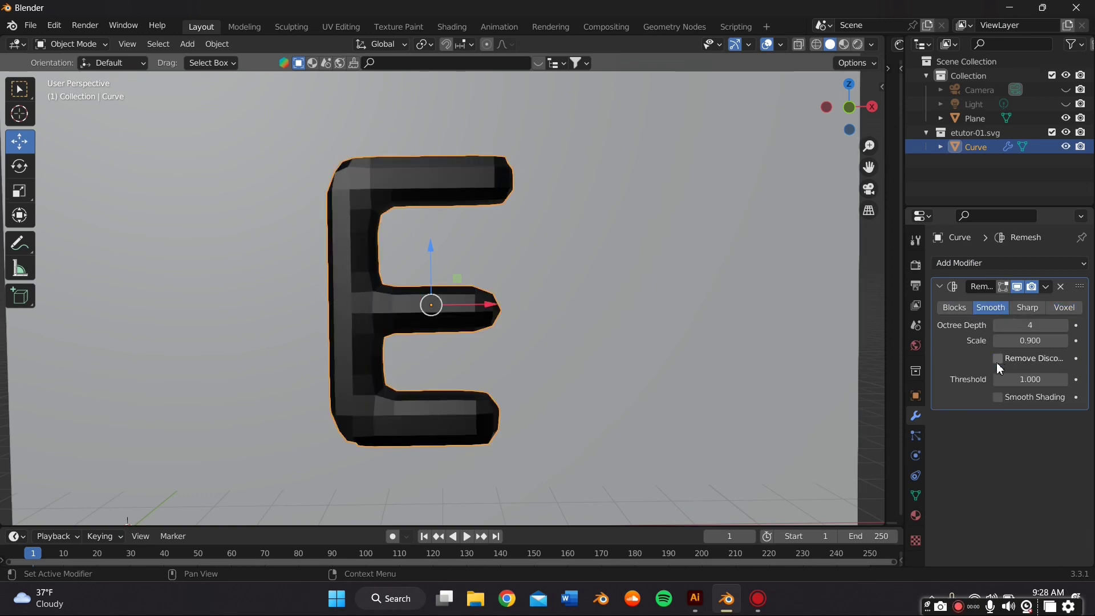
left_click(1010, 326)
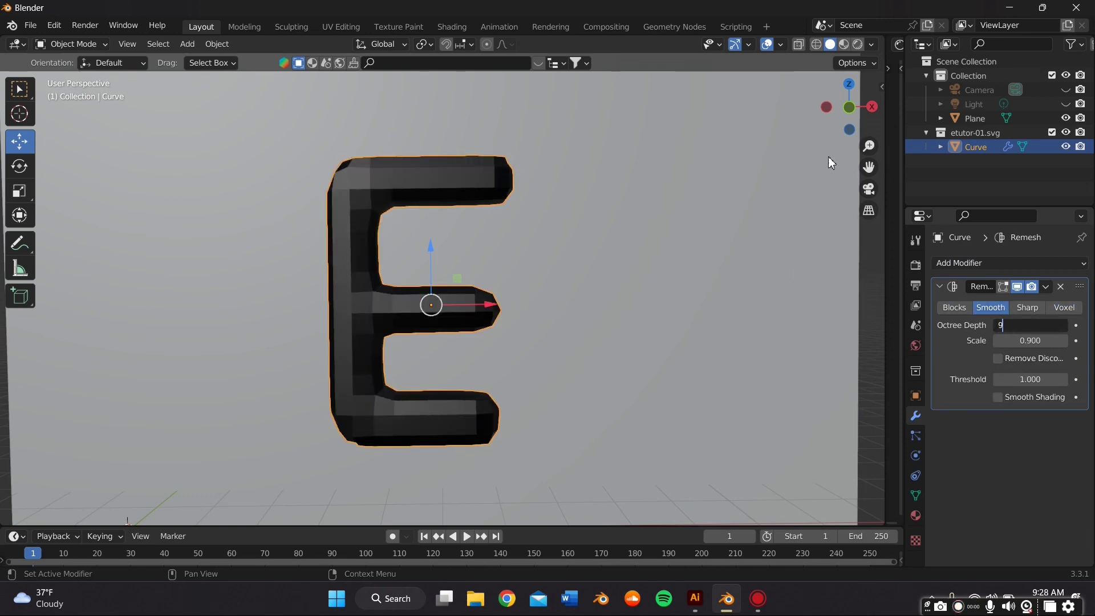
key("Return")
left_click(817, 45)
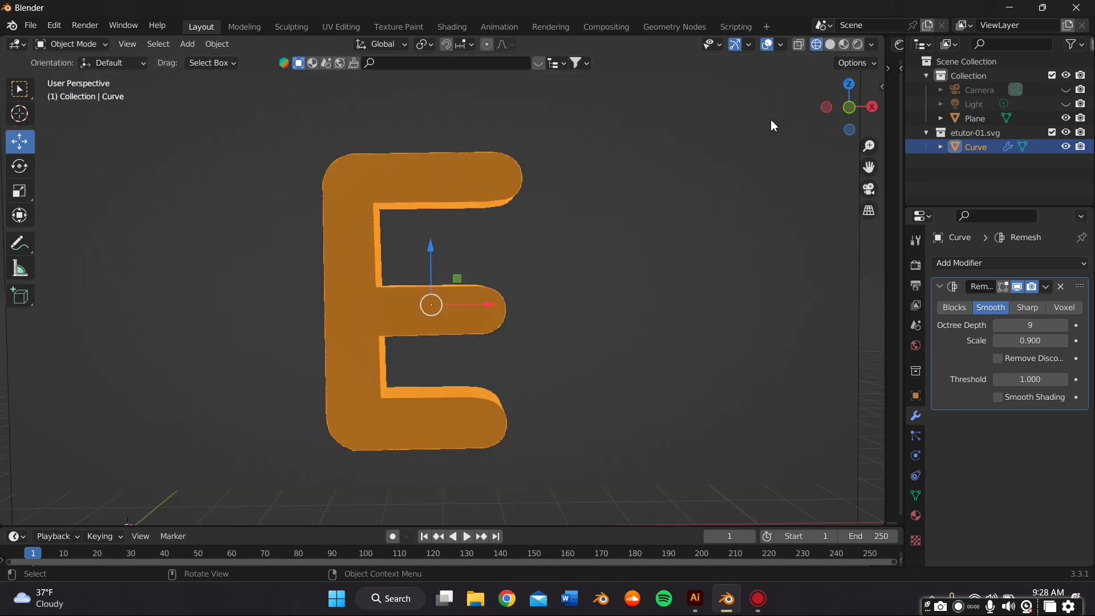
mouse_move(679, 289)
middle_mouse_down()
mouse_move(667, 340)
mouse_move(676, 353)
middle_mouse_up()
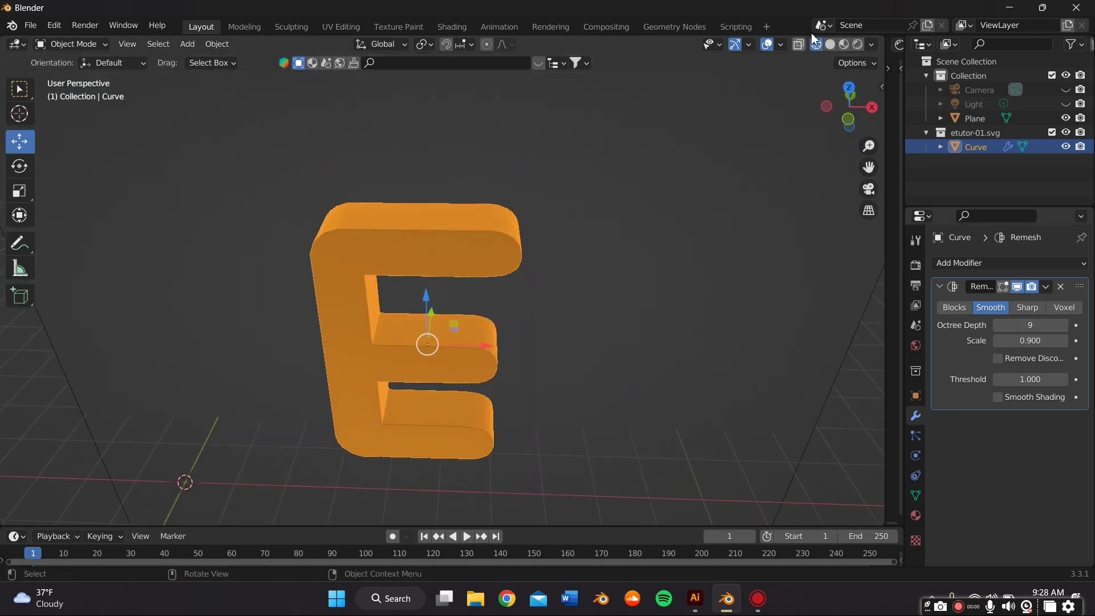
- In solid shading, set the E's Remesh octree depth to 10 and apply the modifier
left_click(829, 44)
middle_click_drag(719, 196, 711, 143)
scroll(700, 160, "up", 3)
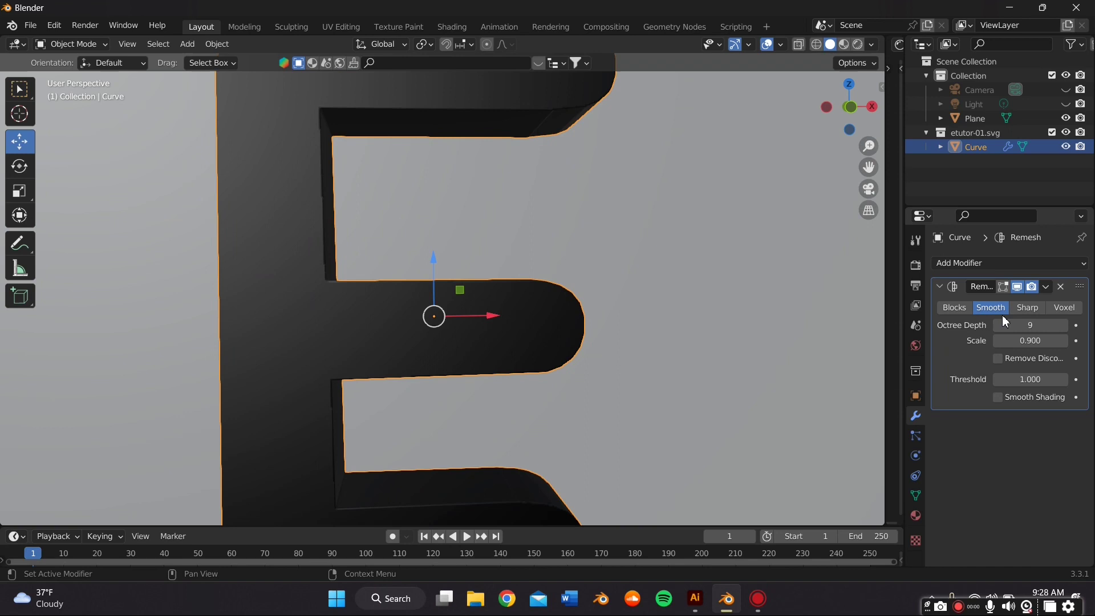
left_click(1018, 325)
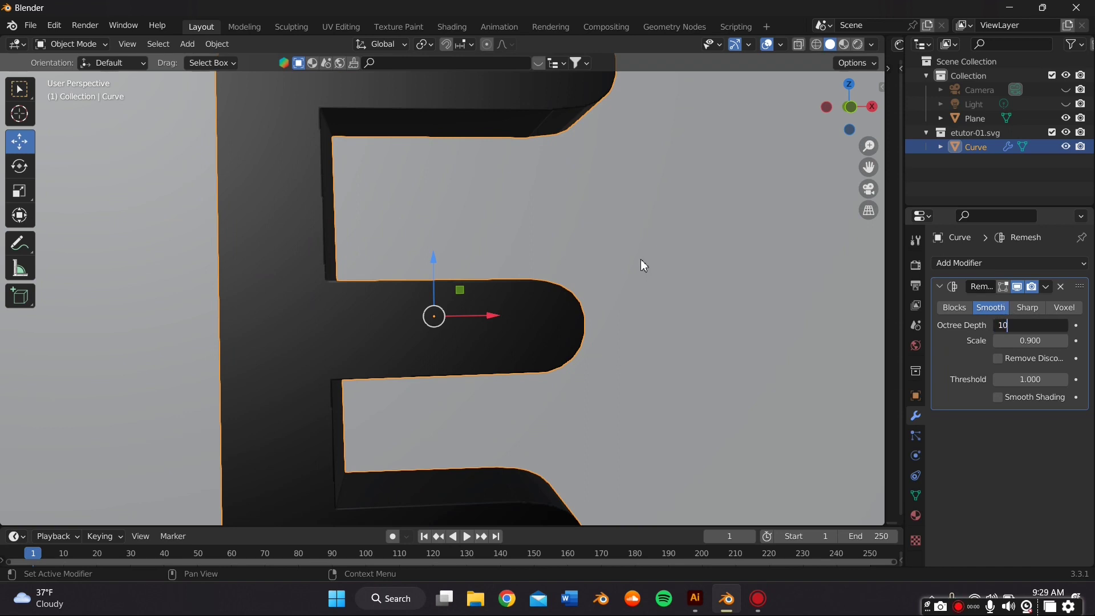
key("Return")
scroll(644, 263, "up", 1)
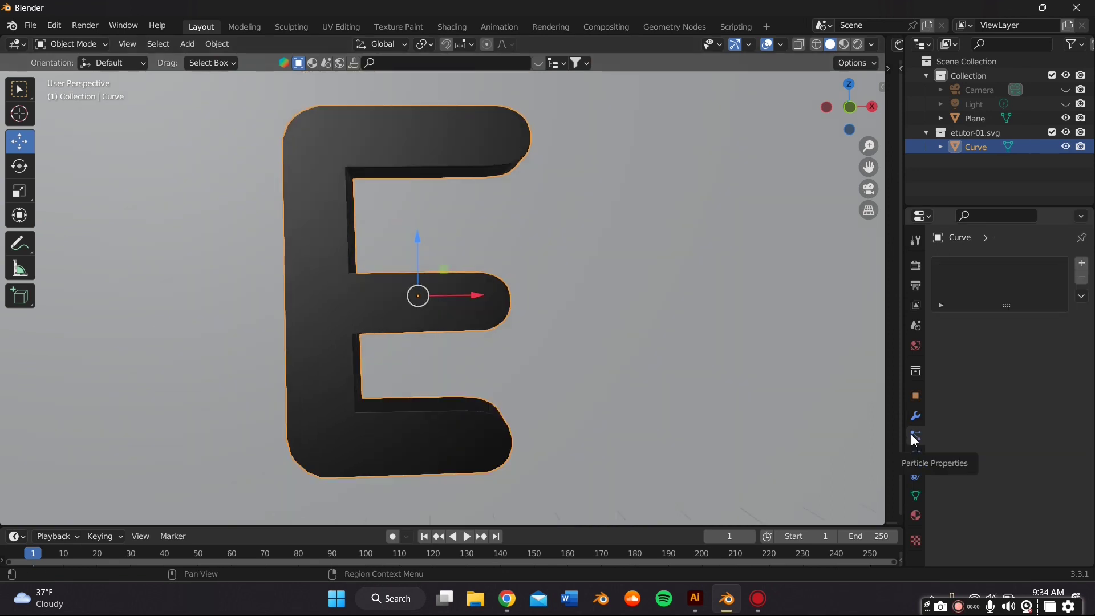
- Add a particle system to the E and set its type to Hair
middle_click_drag(778, 402, 773, 406)
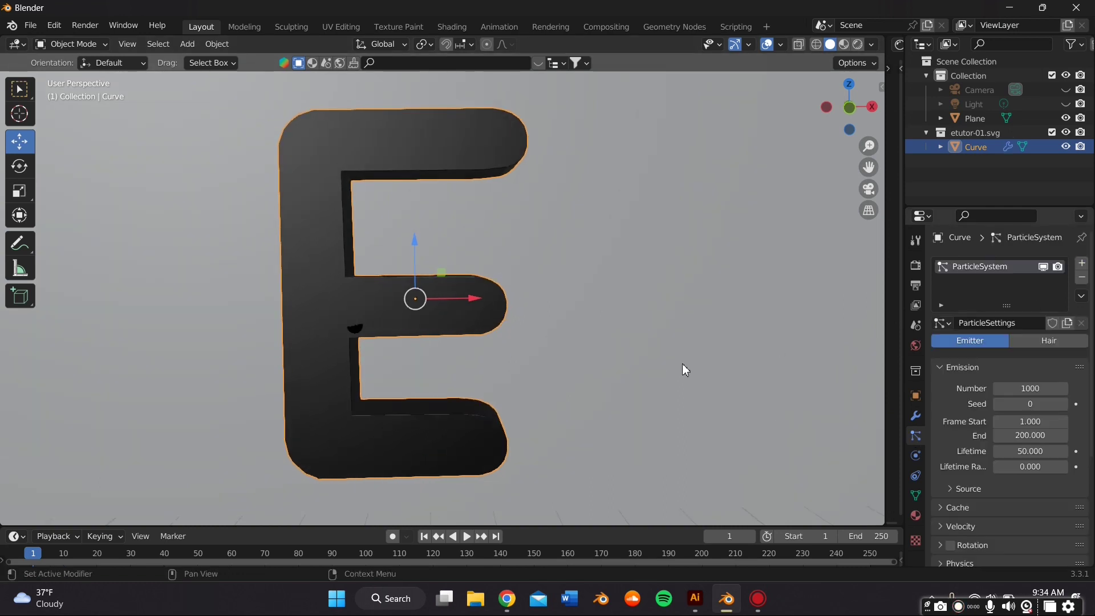
scroll(683, 354, "down", 1)
middle_click_drag(683, 354, 683, 355)
scroll(683, 355, "up", 1)
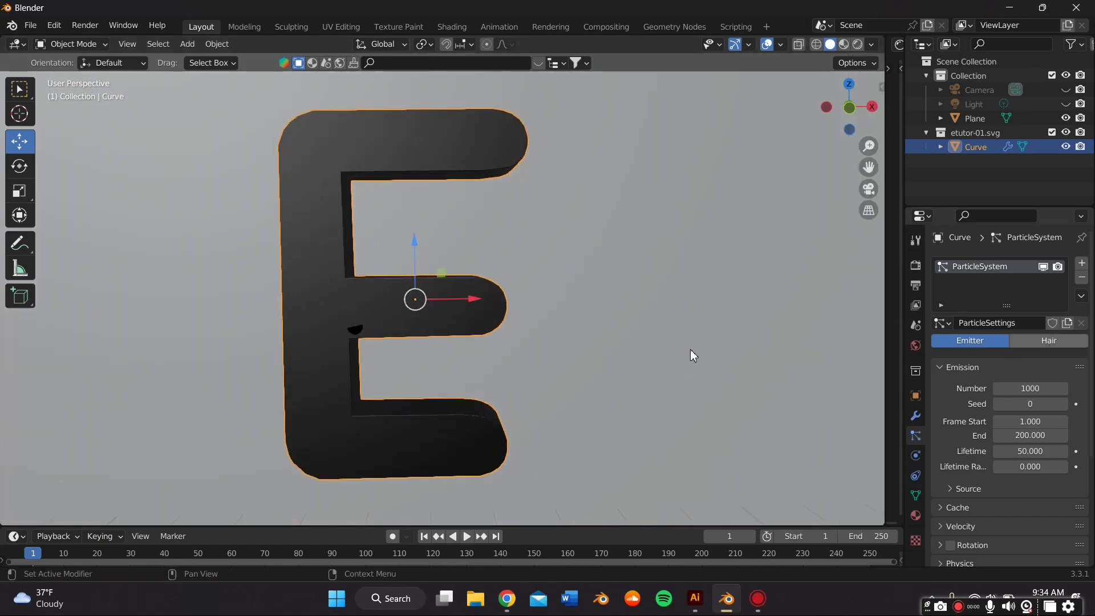
mouse_move(688, 341)
middle_mouse_down()
mouse_move(685, 330)
mouse_move(685, 348)
mouse_move(718, 350)
mouse_move(764, 395)
mouse_move(706, 299)
mouse_move(700, 321)
mouse_move(671, 336)
middle_mouse_up()
scroll(685, 348, "down", 3)
scroll(700, 322, "up", 3)
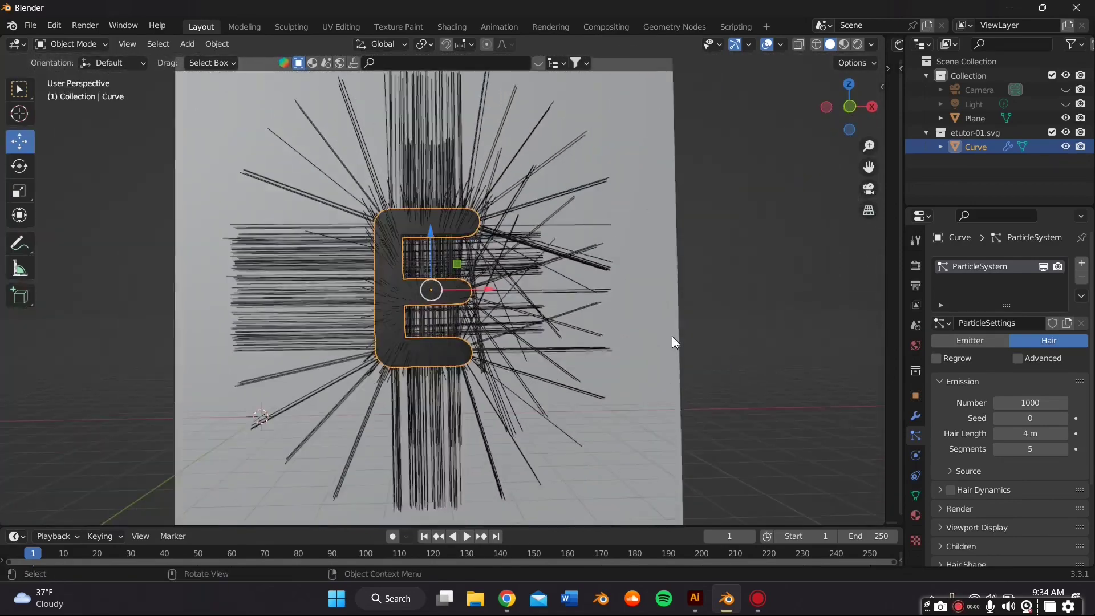
scroll(670, 342, "up", 2)
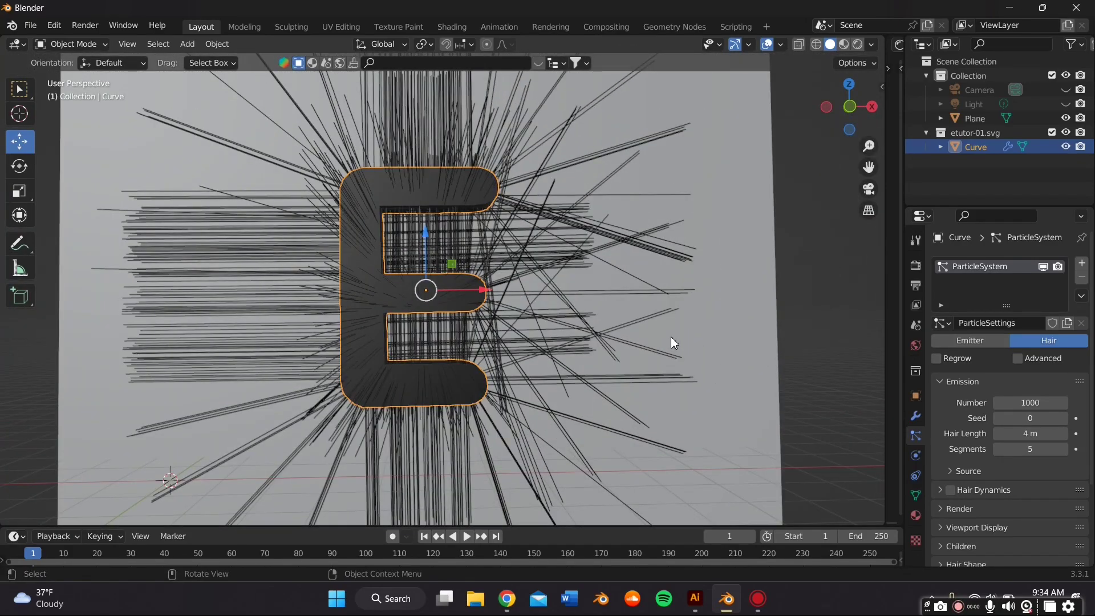
- Set the number of hair particles on the E to 3500
scroll(670, 337, "down", 3)
scroll(667, 328, "up", 3)
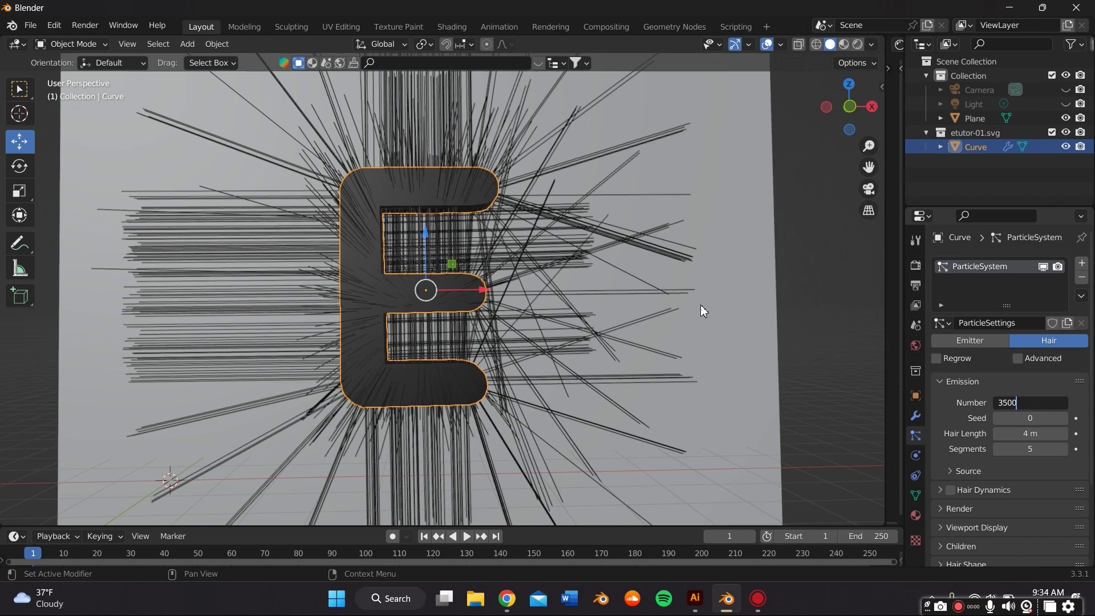
key("Return")
mouse_move(701, 293)
middle_mouse_down()
mouse_move(679, 307)
mouse_move(689, 293)
middle_mouse_up()
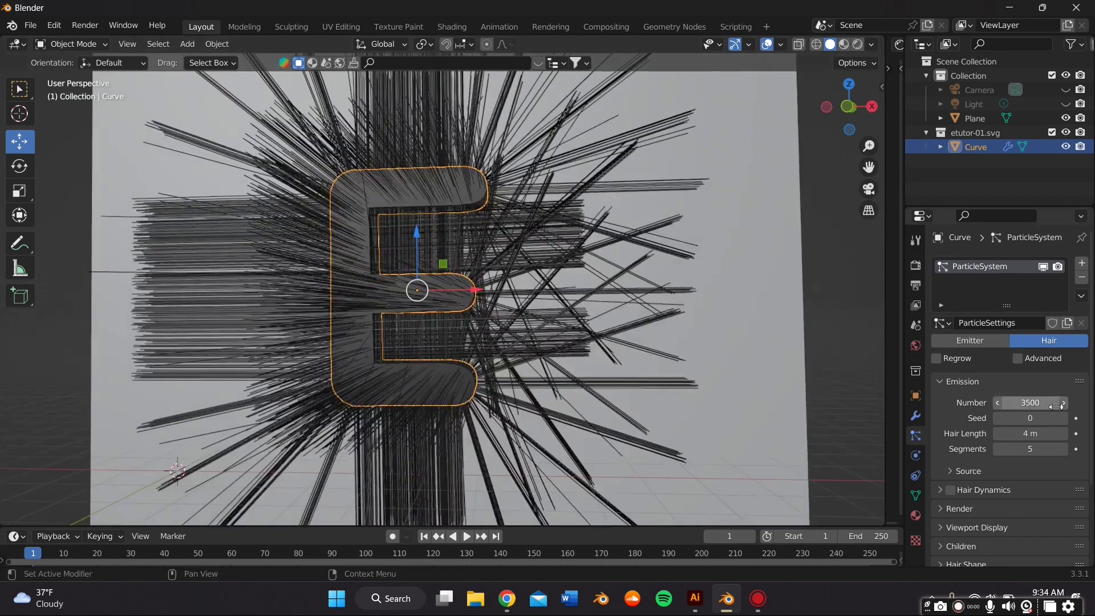
- Set the E's hair length to 0.3 m and check the strands around the letter
left_click(1030, 433)
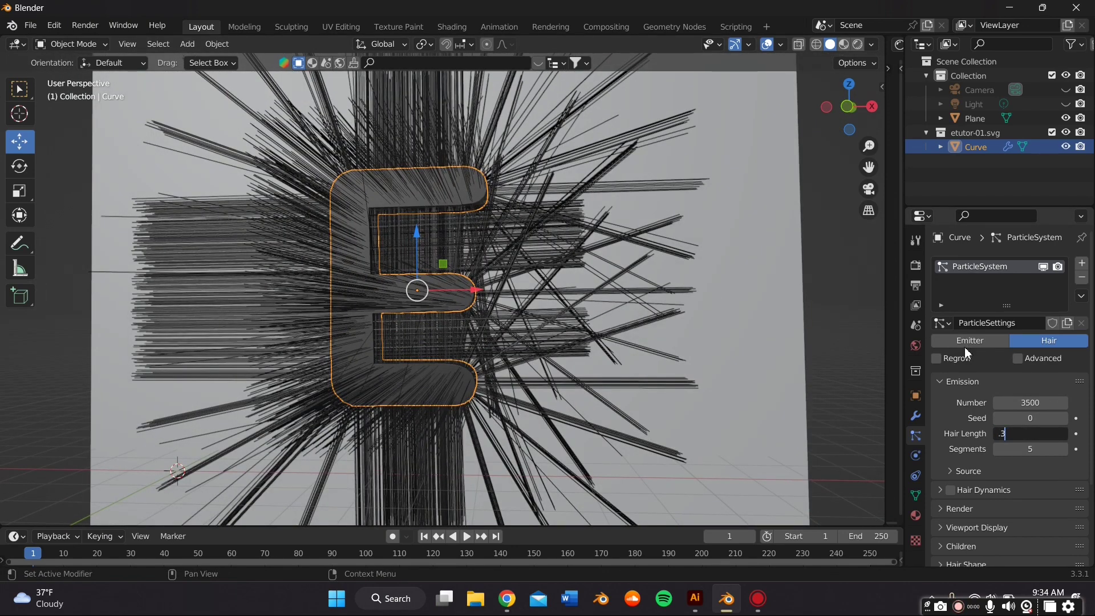
key("Return")
middle_click_drag(576, 285, 548, 317)
scroll(533, 286, "up", 3)
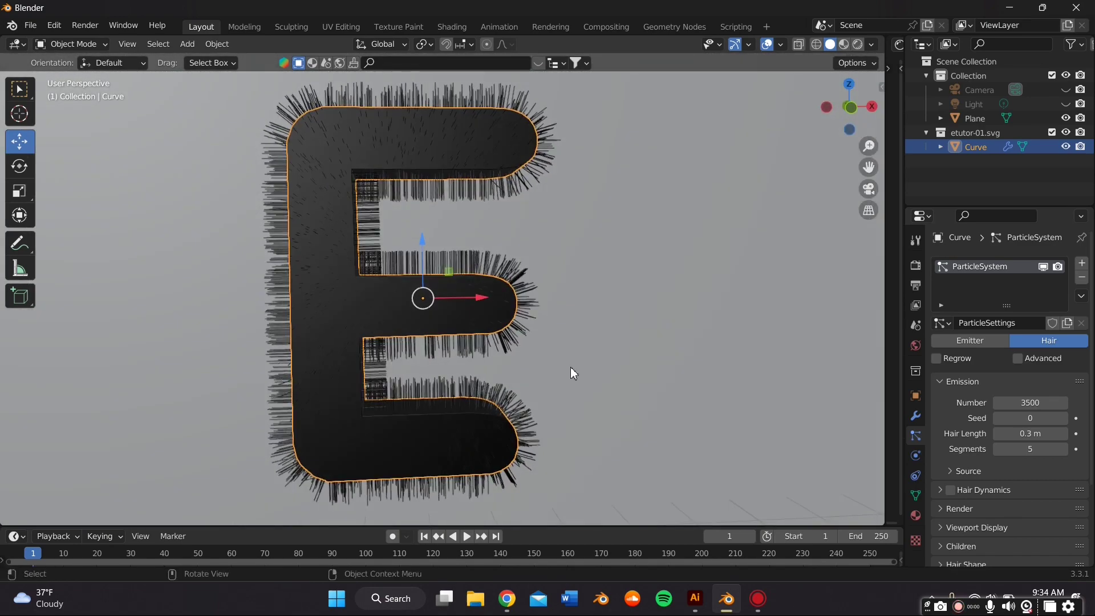
- Shorten the E's hair length to 0.1 m
left_click(1022, 433)
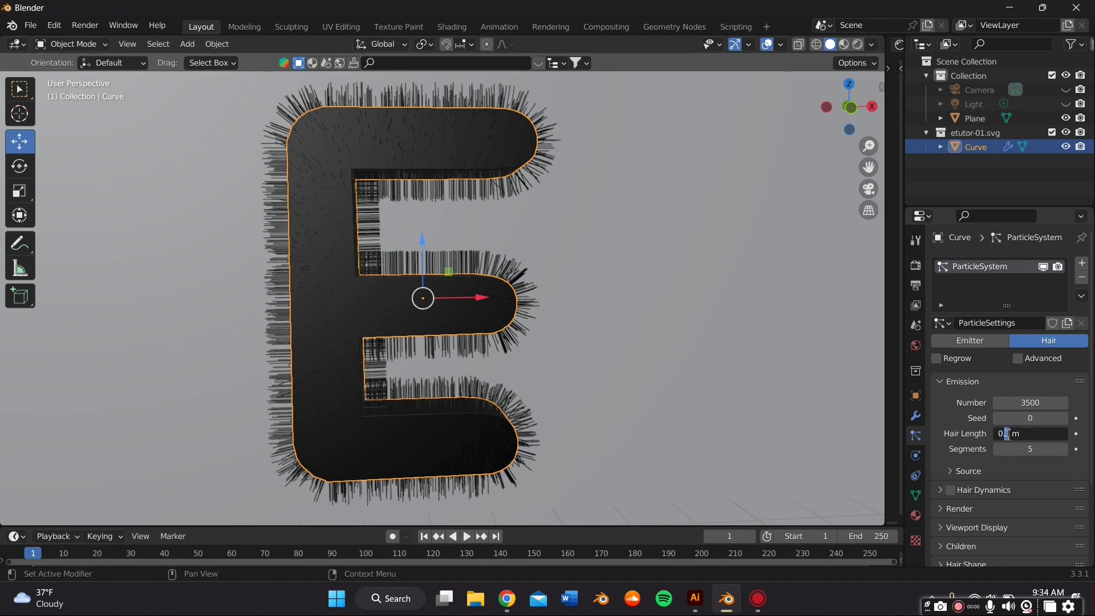
type("0.1")
key("Return")
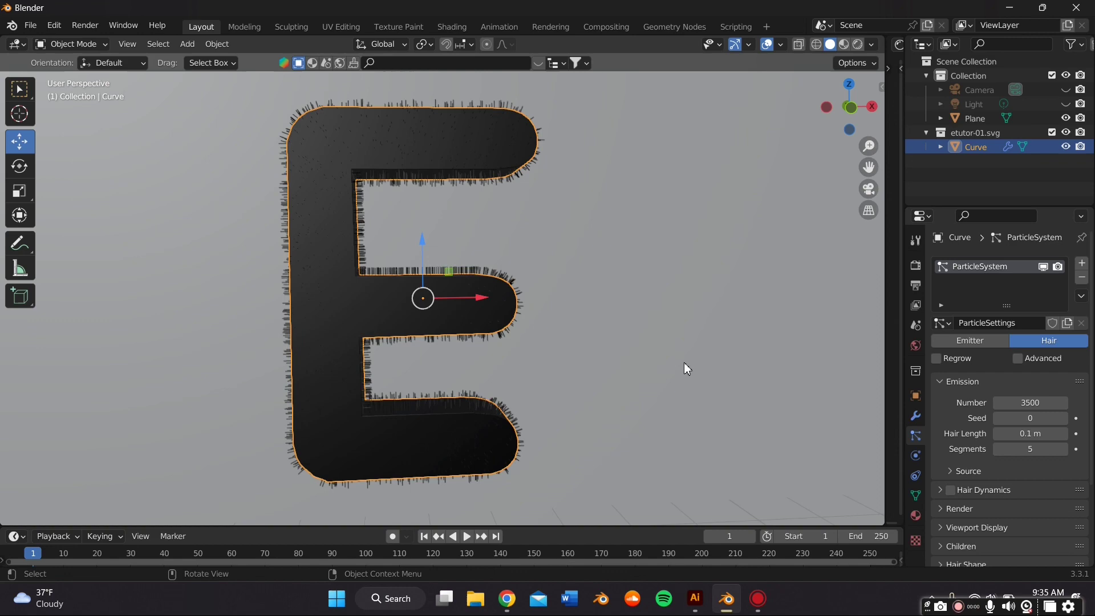
middle_click_drag(678, 353, 640, 365)
- Set the hair particle system's children to Interpolated
scroll(972, 443, "down", 5)
left_click(972, 443)
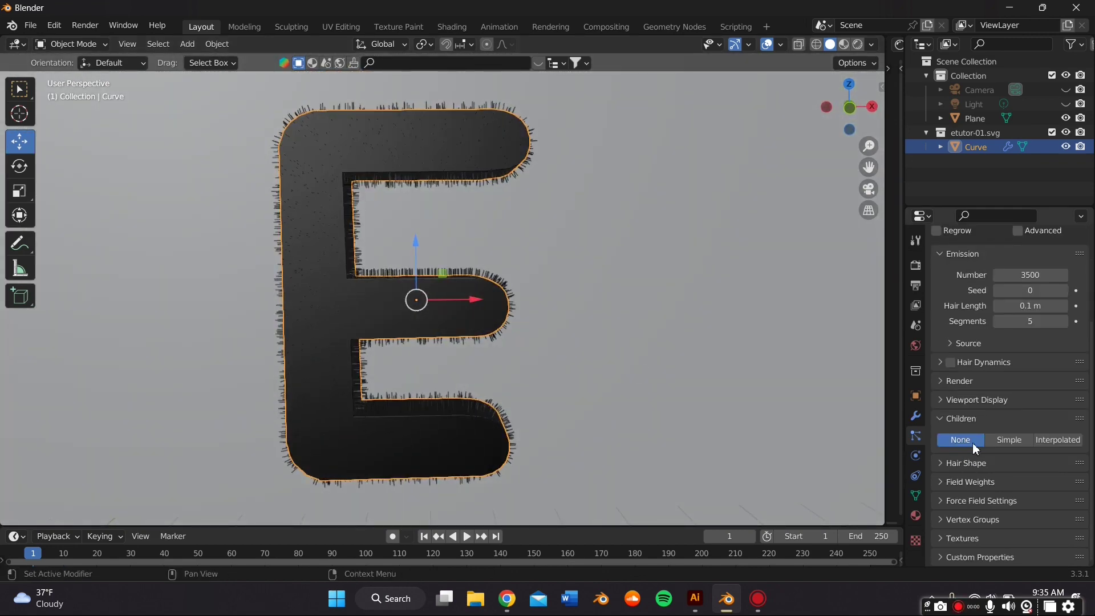
left_click(1057, 440)
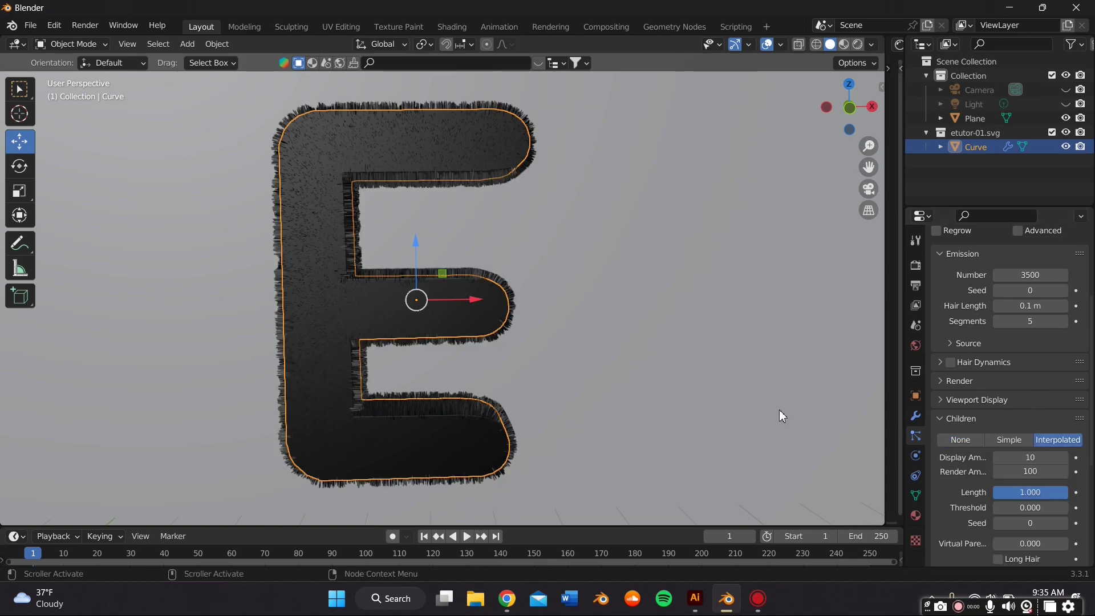
middle_click_drag(779, 409, 706, 402)
- Set the interpolated children's display amount to 50, and raise it to 70 for denser fur in the viewport
scroll(1056, 450, "down", 1)
scroll(719, 400, "down", 1)
scroll(696, 399, "up", 2)
scroll(706, 402, "down", 1)
left_click(1045, 436)
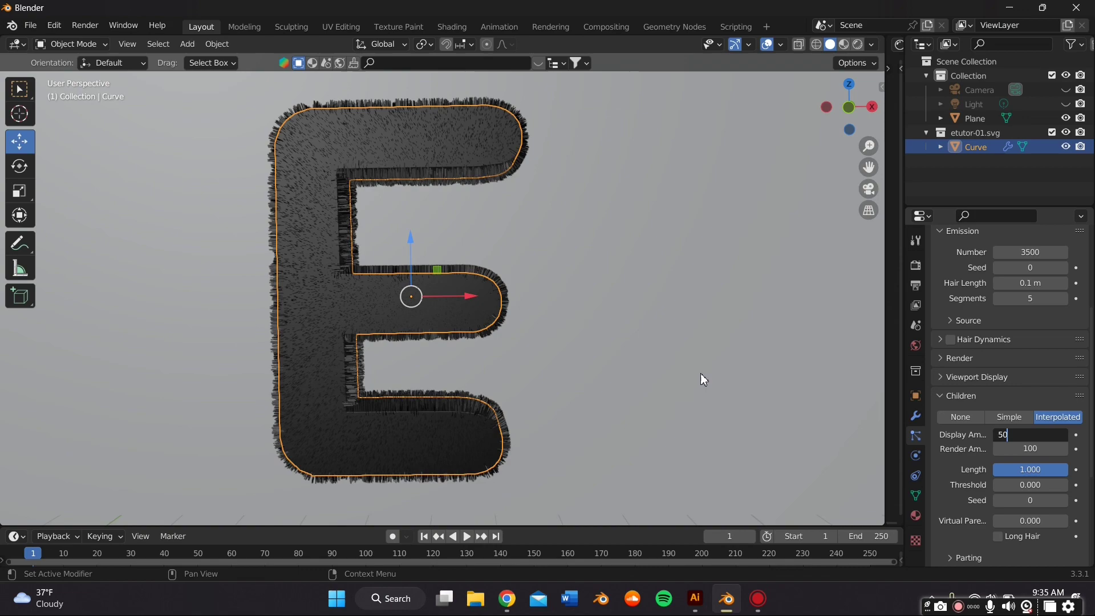
key("Return")
middle_click_drag(645, 370, 609, 358)
scroll(612, 359, "up", 2)
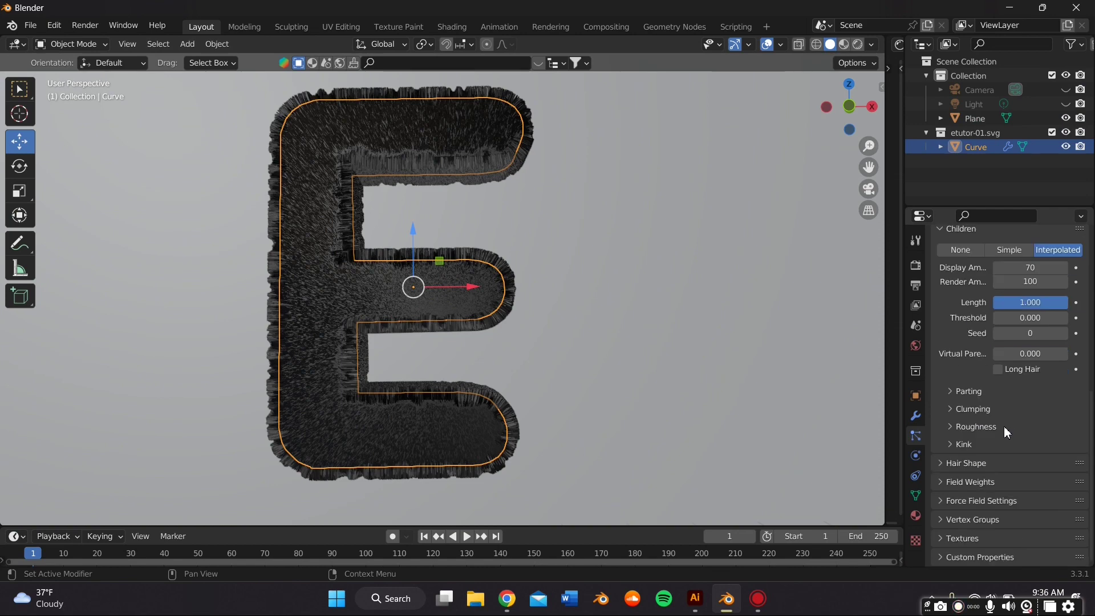
- Set the random roughness of the child hairs to 0.1 and check how the fur spreads around the E
left_click(987, 423)
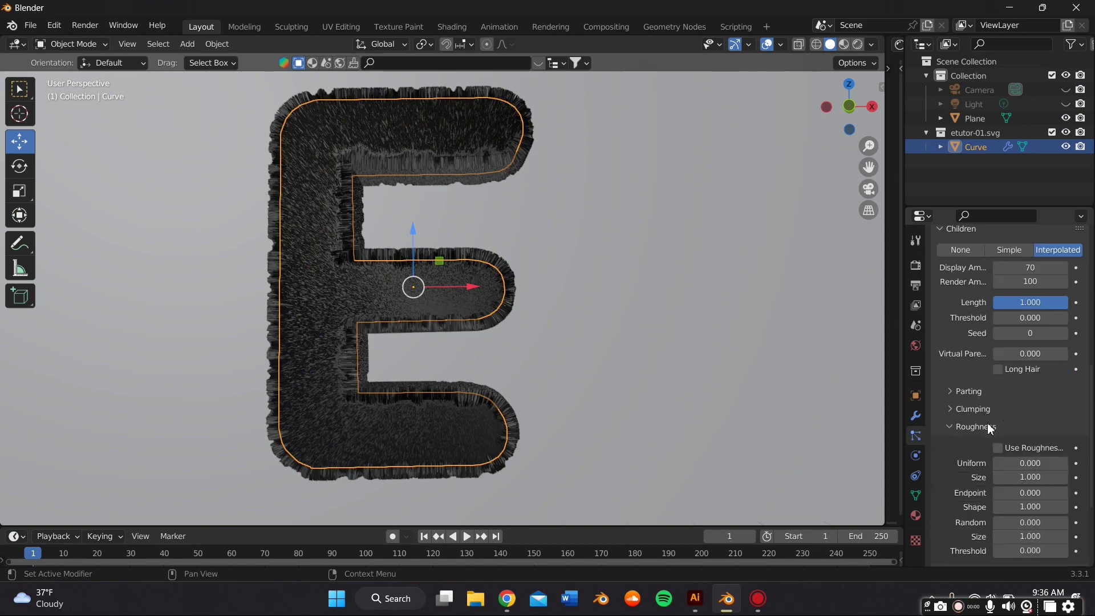
scroll(987, 422, "down", 3)
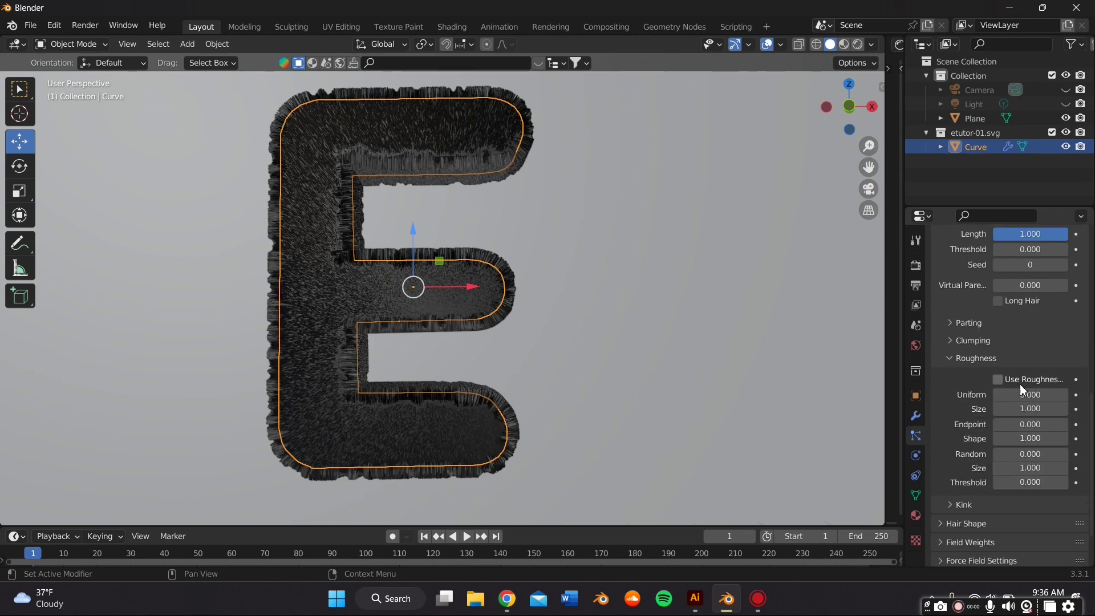
left_click(1040, 454)
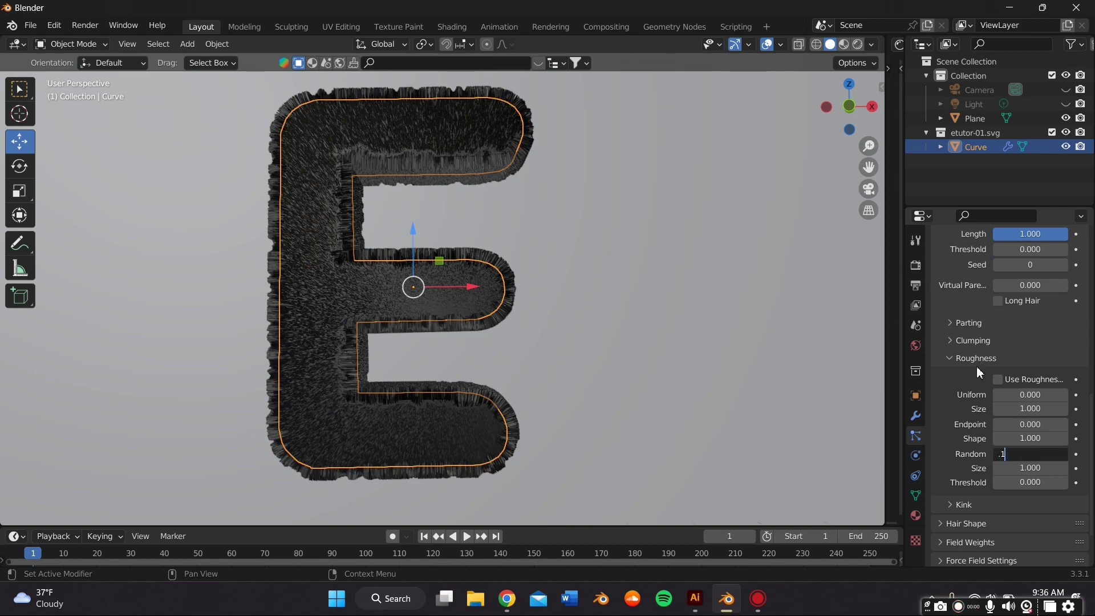
type(".1")
key("Return")
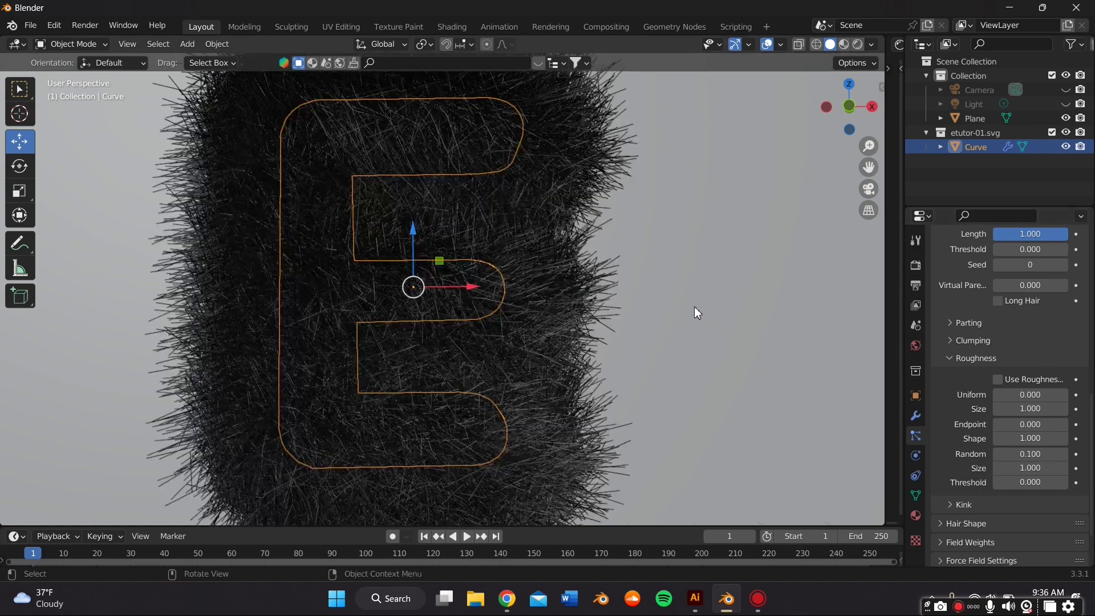
scroll(618, 307, "down", 3)
scroll(614, 307, "up", 2)
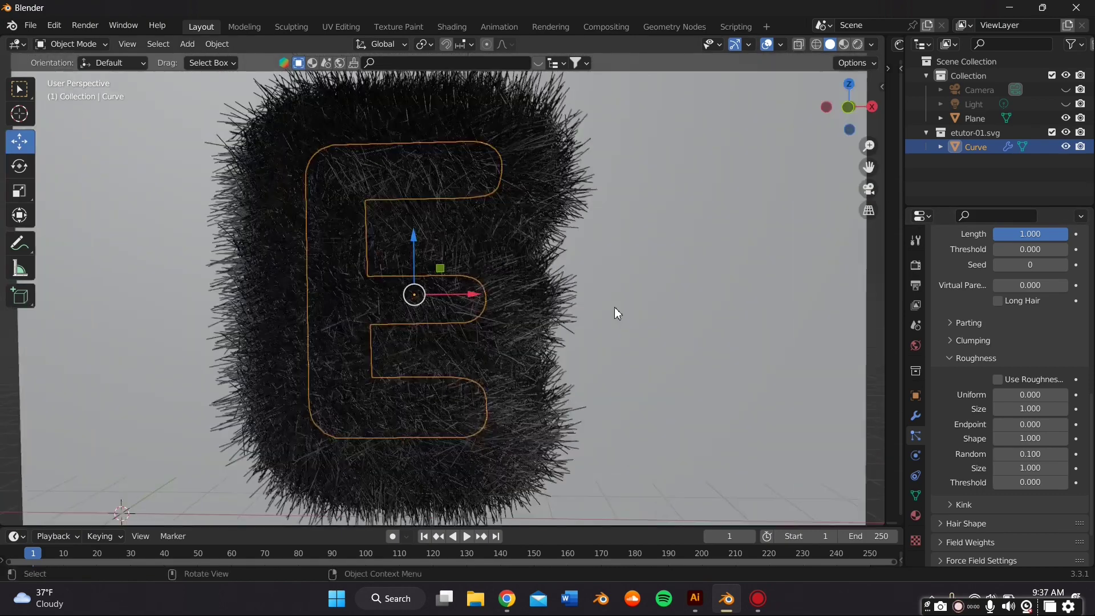
scroll(614, 306, "down", 2)
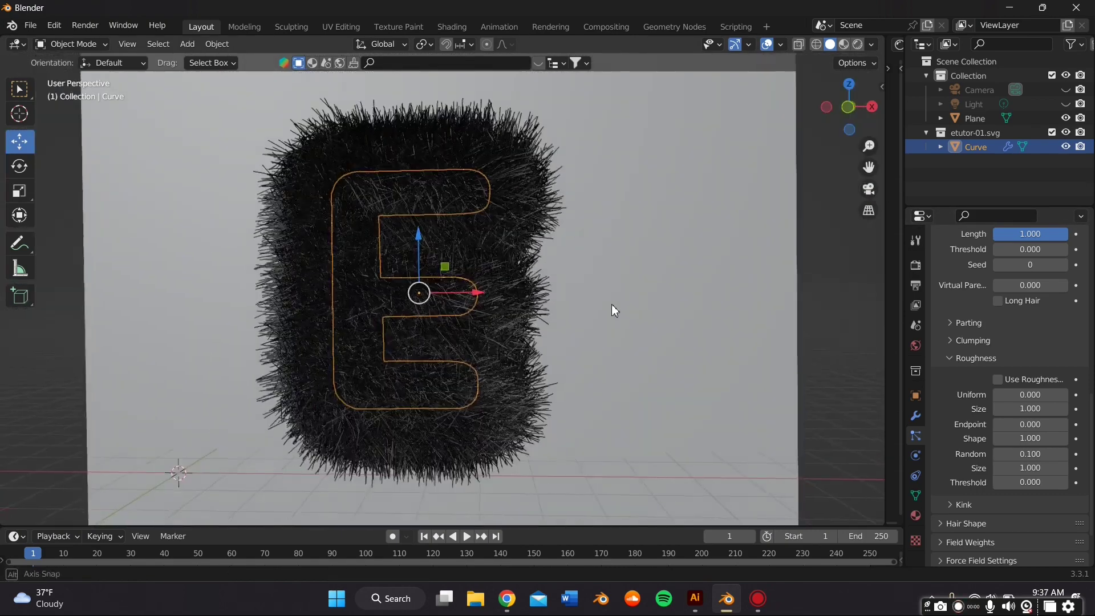
- Set the random roughness of the child hairs to 0.01 and inspect the fur on the middle arm
left_click(1040, 455)
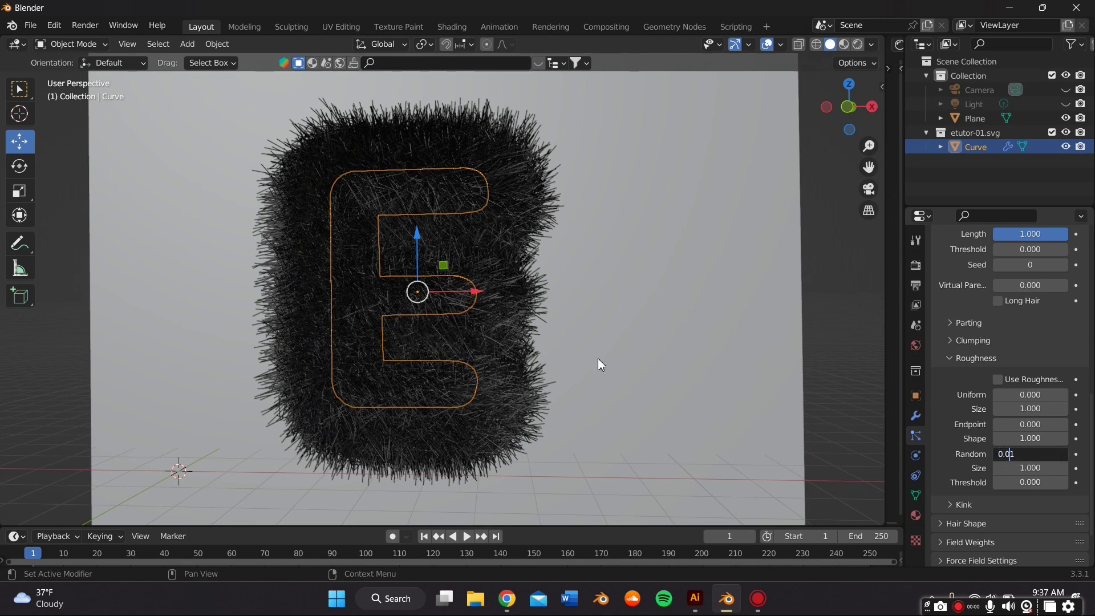
key("Return")
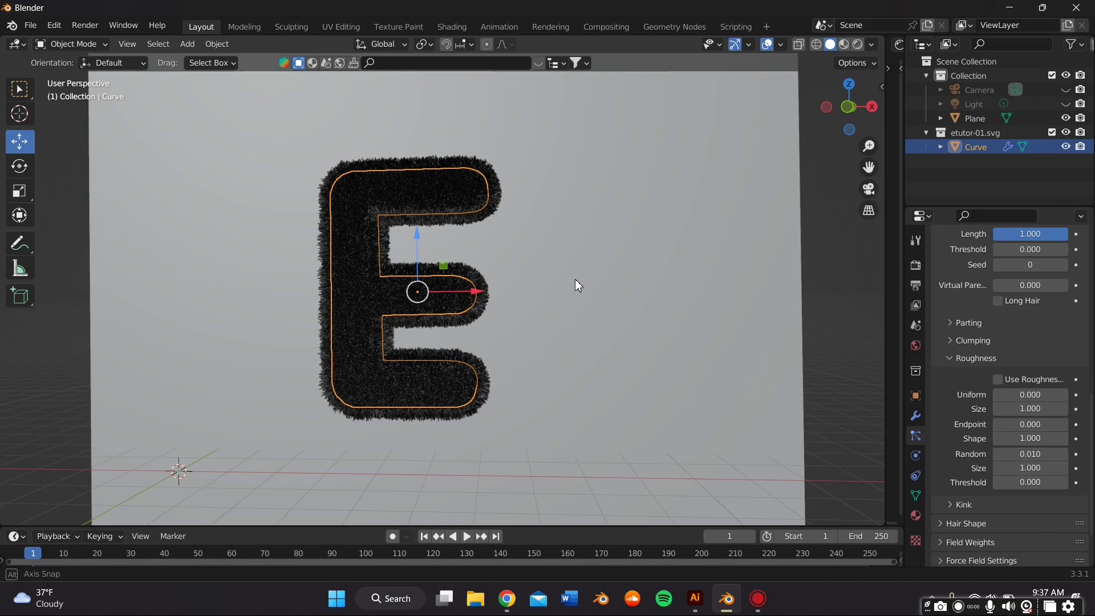
scroll(575, 279, "up", 6)
mouse_move(480, 307)
middle_mouse_down()
mouse_move(526, 281)
mouse_move(582, 307)
mouse_move(514, 351)
mouse_move(480, 306)
mouse_move(491, 292)
middle_mouse_up()
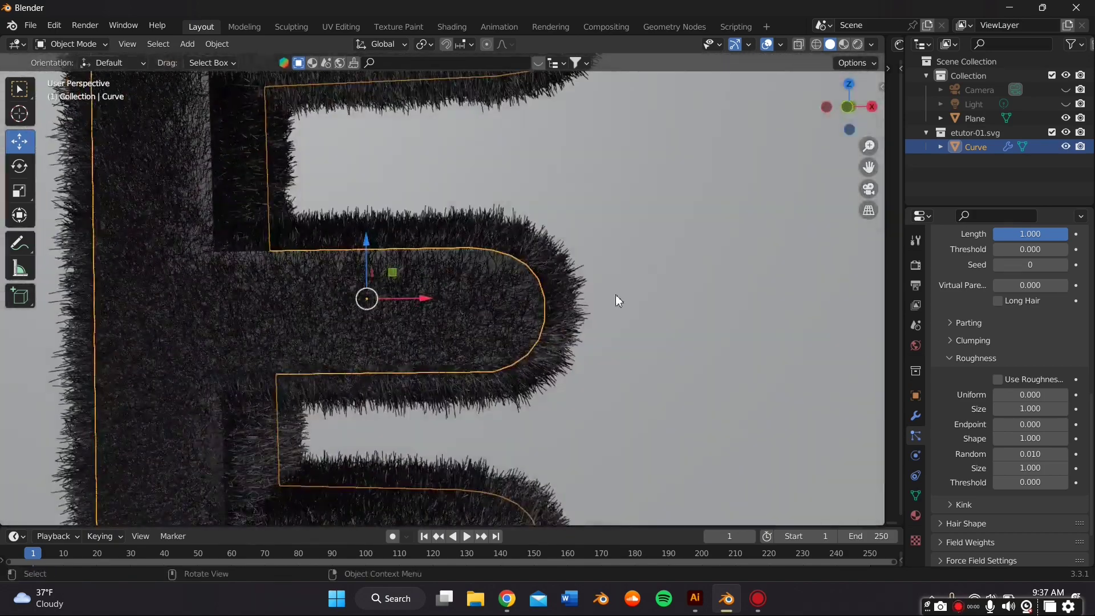
- Set the E's hair length to 0.15 m and inspect the fur close up
left_click(614, 294)
middle_click_drag(615, 295, 532, 302)
scroll(621, 274, "down", 3)
left_click(492, 315)
scroll(508, 305, "up", 8)
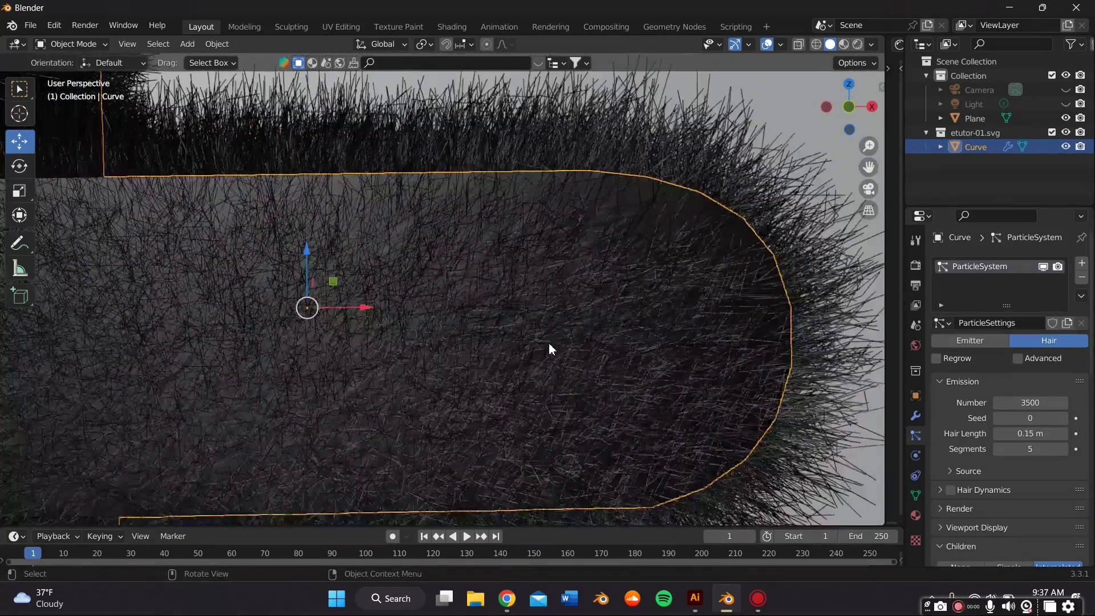
middle_click_drag(549, 345, 596, 341)
scroll(595, 341, "down", 5)
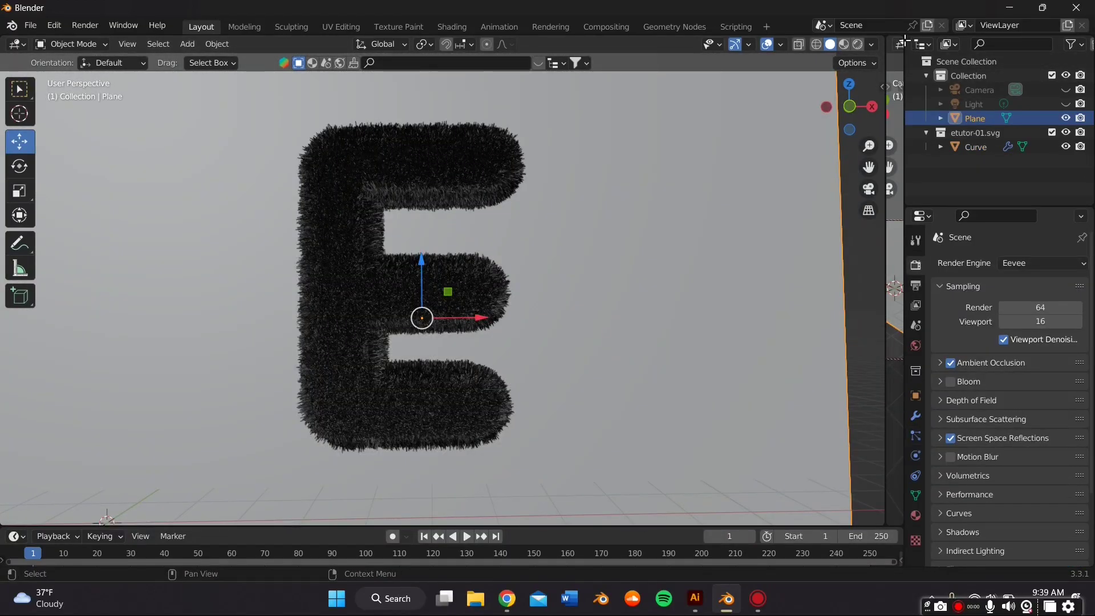
- Widen the camera viewport to about half the workspace and turn that area into a Shader Editor
left_click_drag(886, 97, 460, 190)
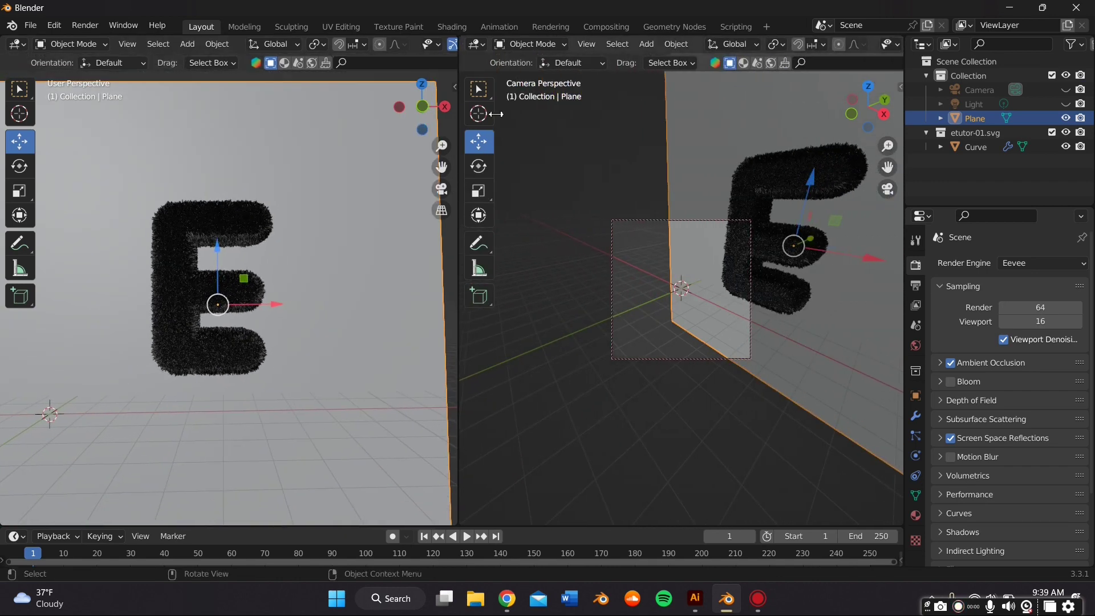
left_click(477, 44)
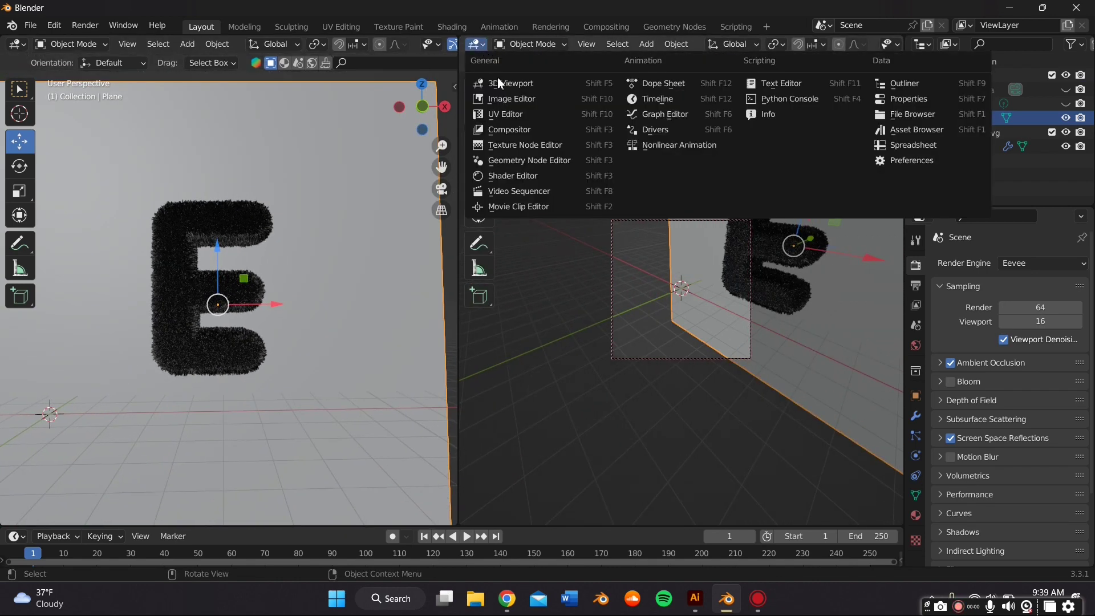
left_click(519, 177)
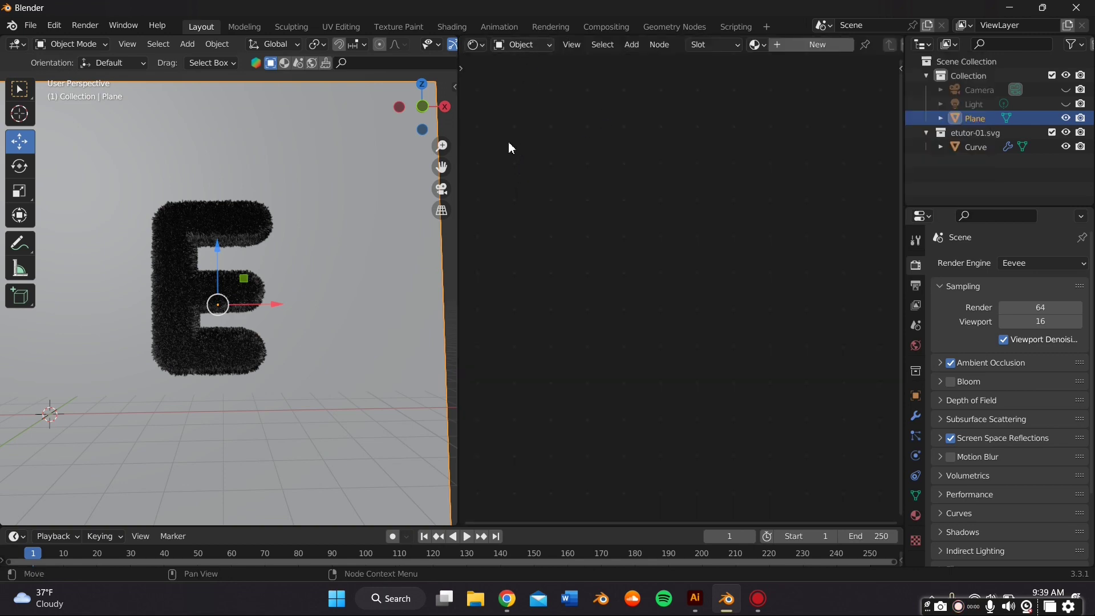
- Display the 3D viewport in rendered shading and view the furry E in front of the plane
scroll(423, 48, "down", 5)
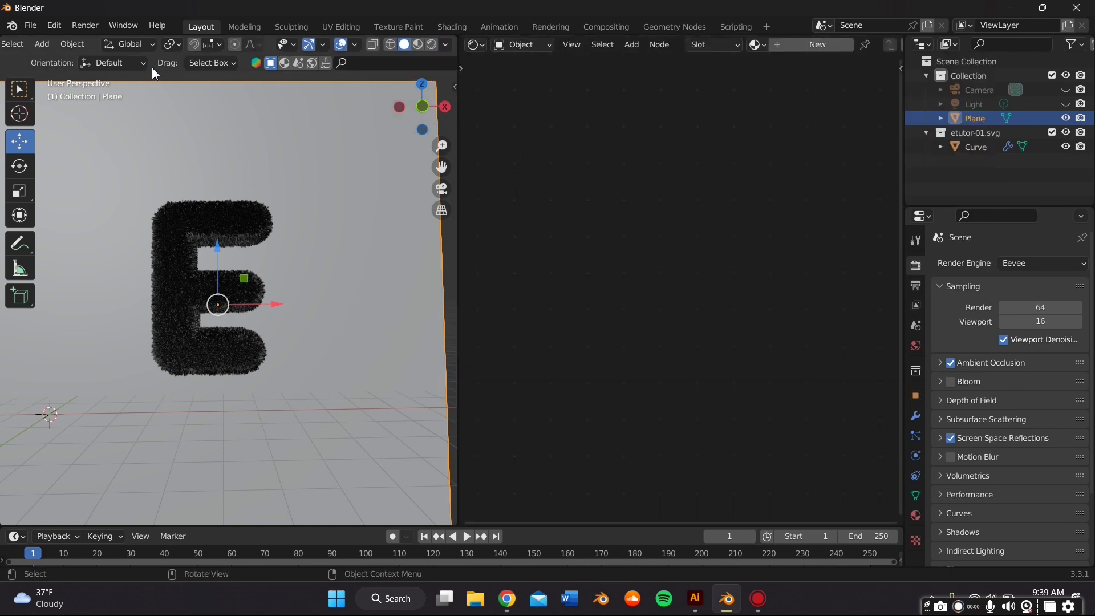
scroll(230, 210, "up", 3)
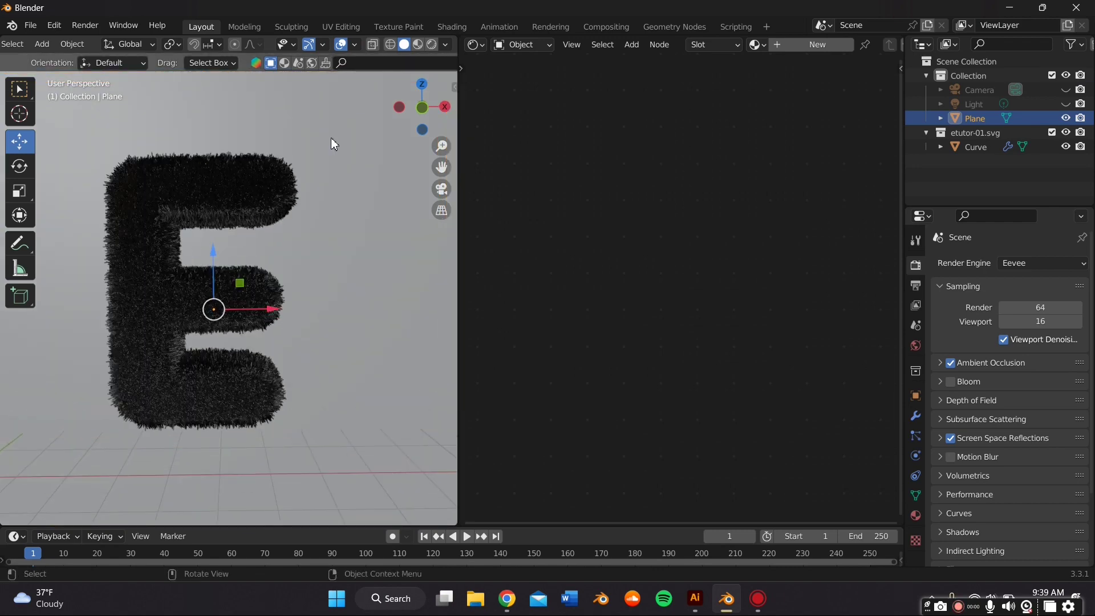
left_click(431, 50)
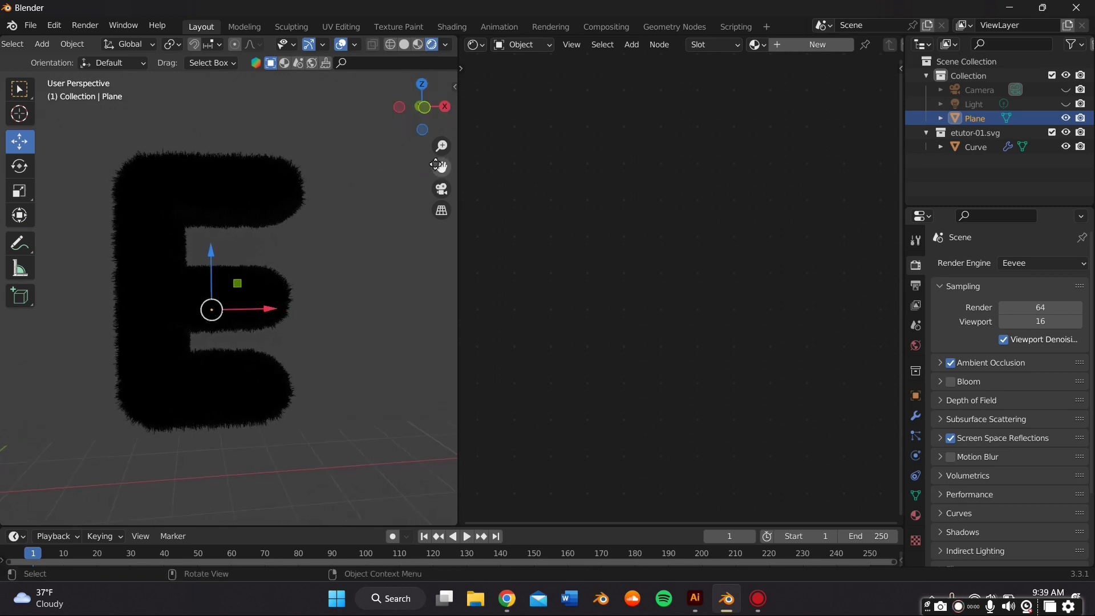
left_click_drag(440, 167, 469, 159)
scroll(388, 197, "down", 2)
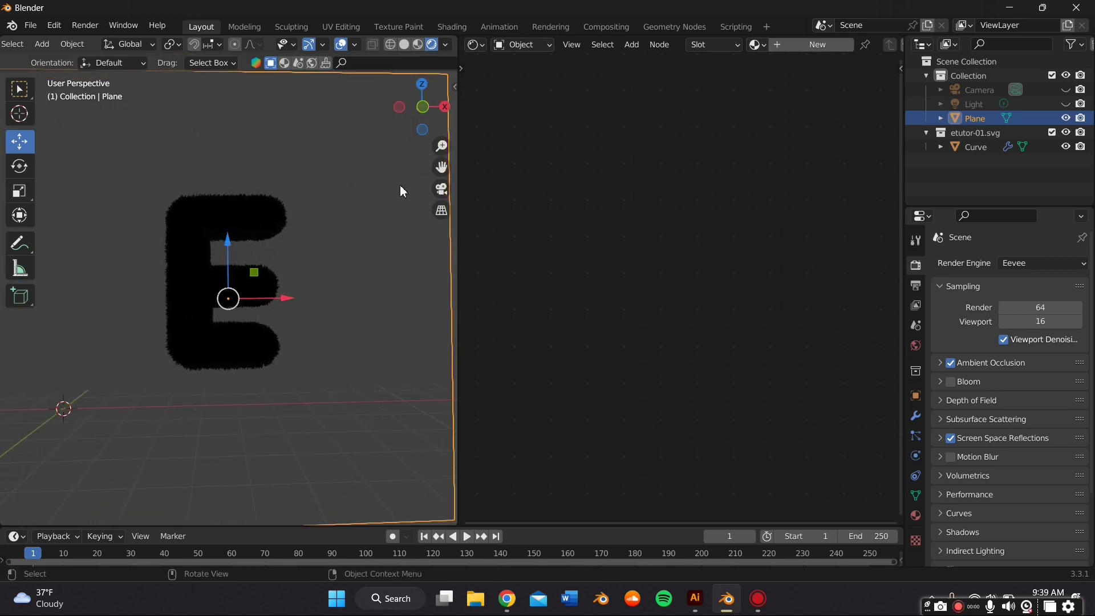
- Show the World shader nodes, add an Environment Texture node and link its Color output to the Background node's Color
left_click(522, 45)
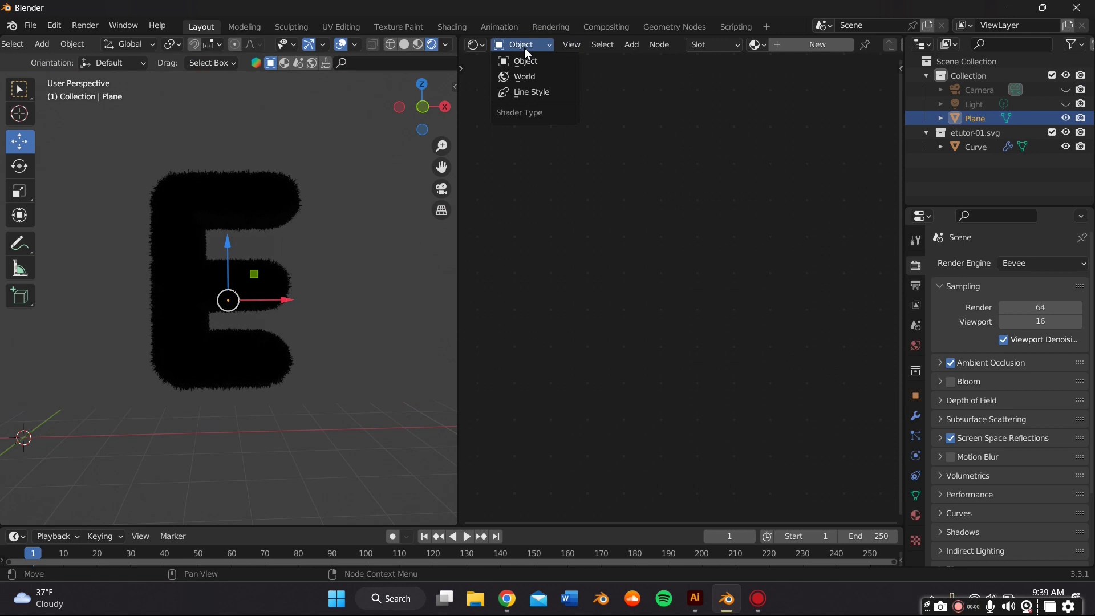
left_click(529, 77)
left_click(634, 46)
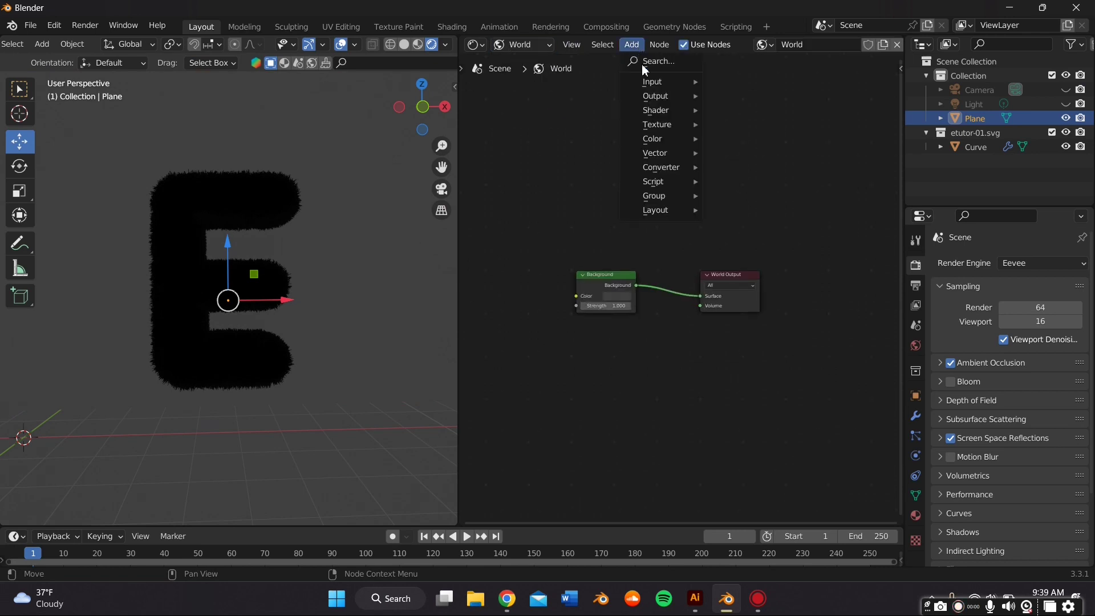
mouse_move(661, 124)
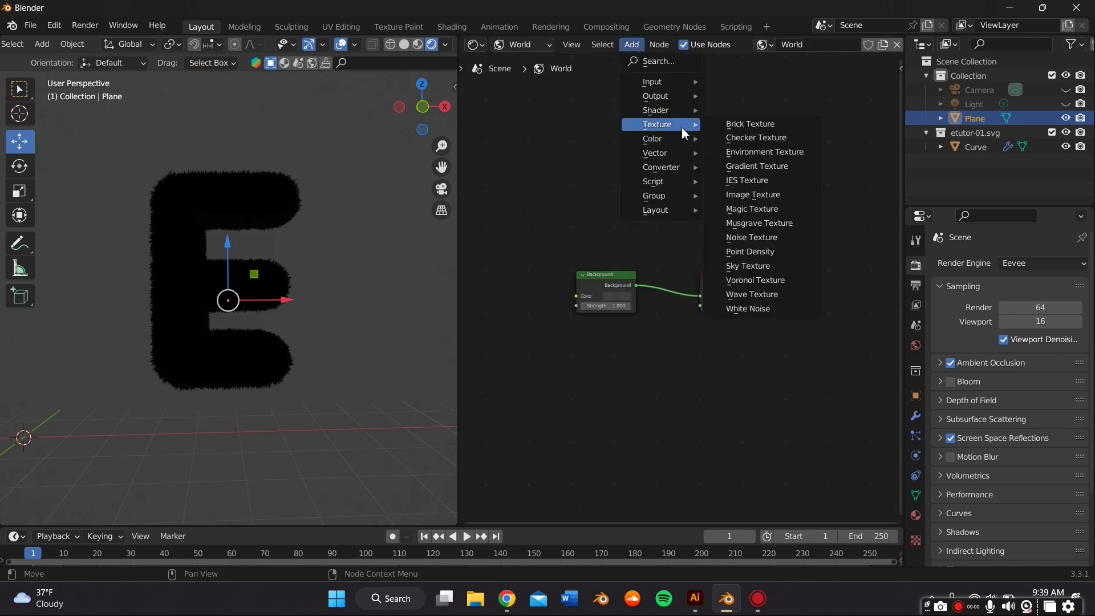
left_click(763, 152)
left_click(602, 285)
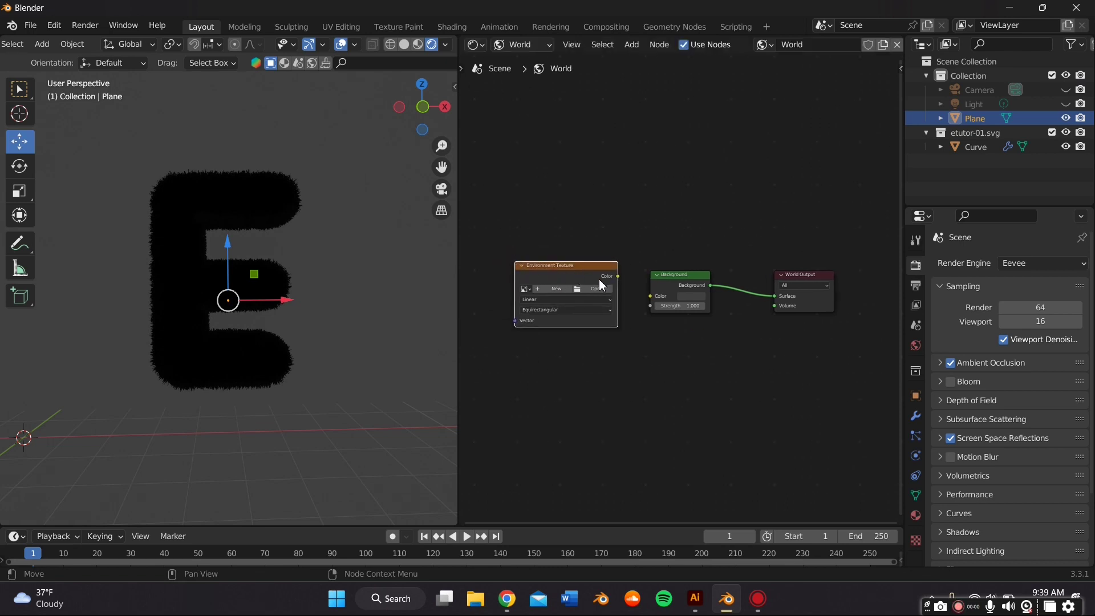
left_click_drag(617, 276, 650, 296)
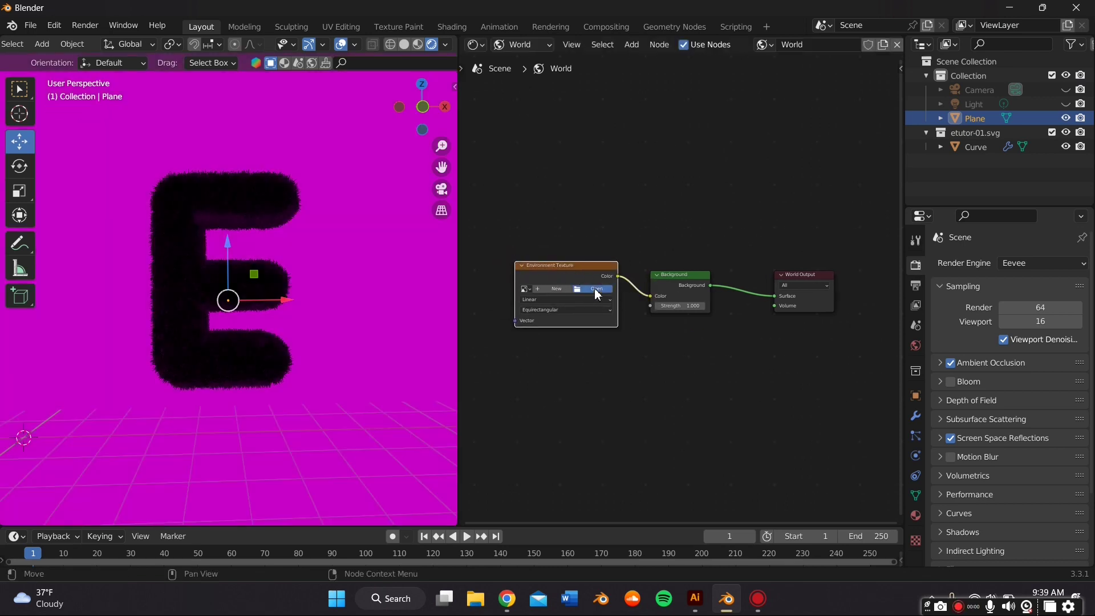
- Load the neon_photostudio HDRI from the blender HDRI folder into the Environment Texture node and view the lit E
left_click(593, 290)
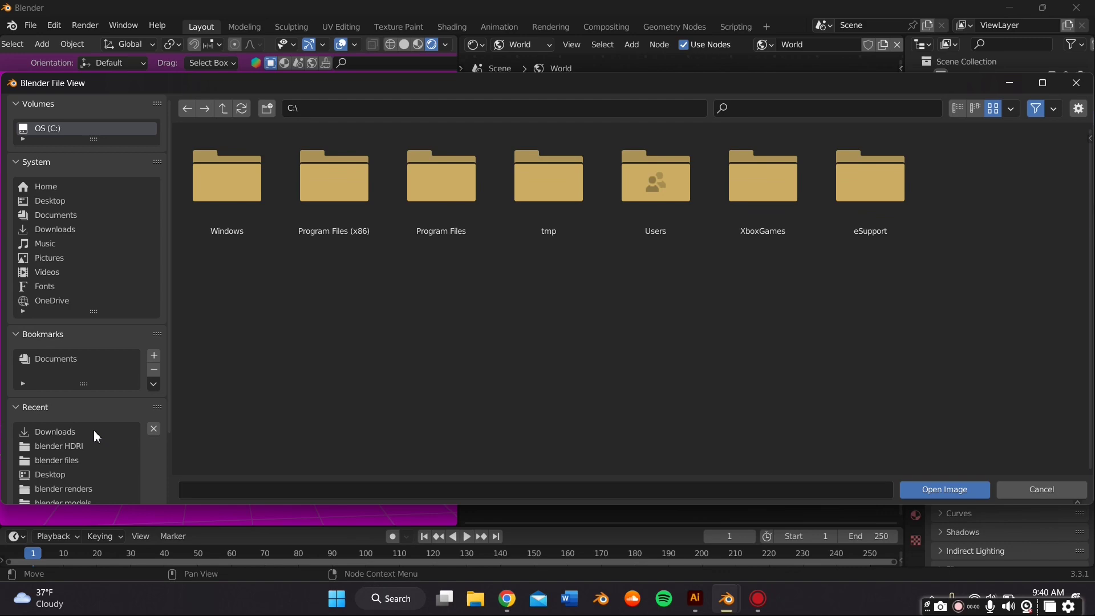
left_click(85, 446)
scroll(632, 362, "down", 2)
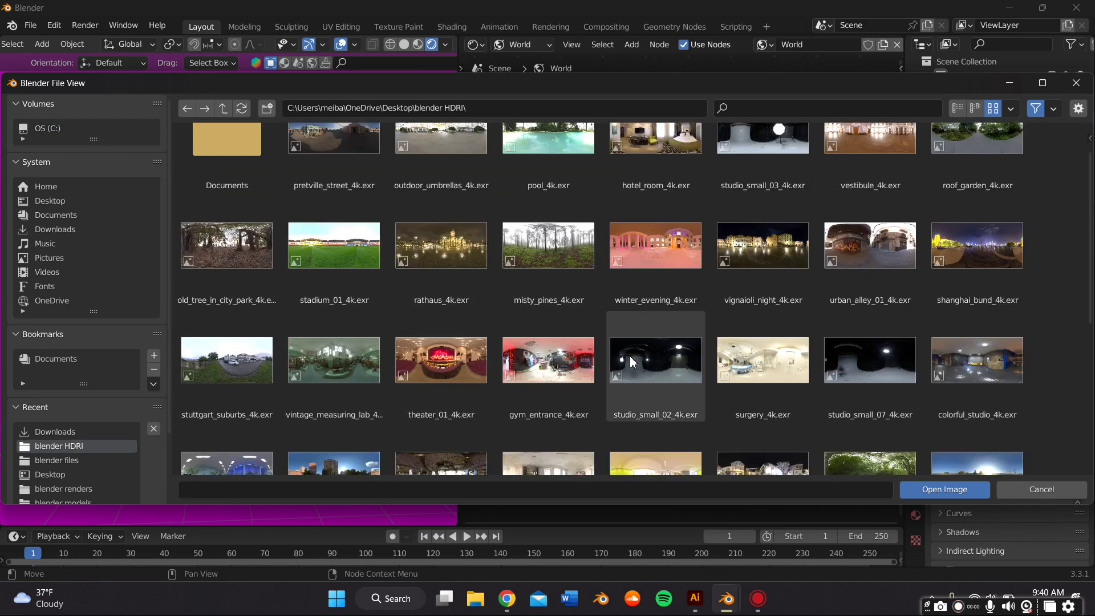
scroll(631, 362, "down", 5)
double_click(654, 353)
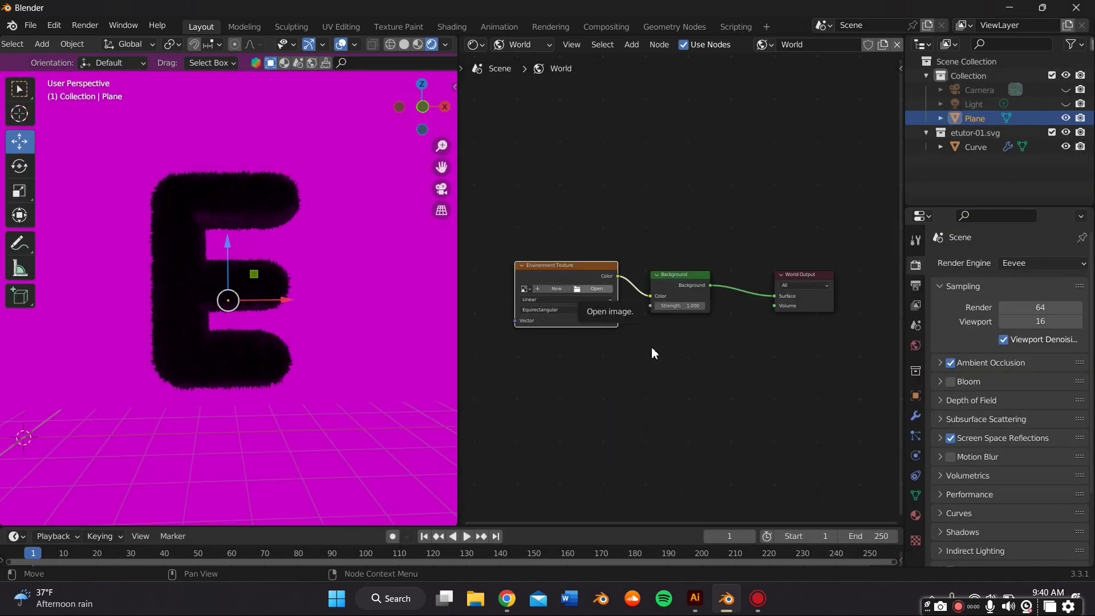
mouse_move(345, 276)
middle_mouse_down()
mouse_move(386, 317)
mouse_move(396, 293)
mouse_move(388, 309)
middle_mouse_up()
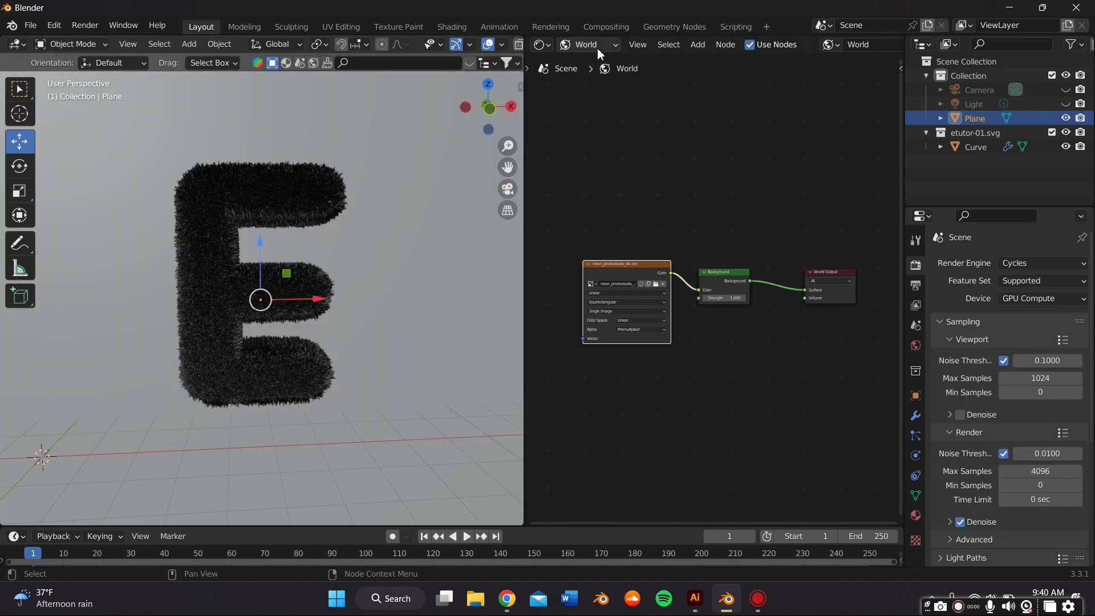
- Return the Shader Editor to object materials, select the E curve and replace its SVGMat material with a new node-based one
left_click(597, 49)
left_click(599, 63)
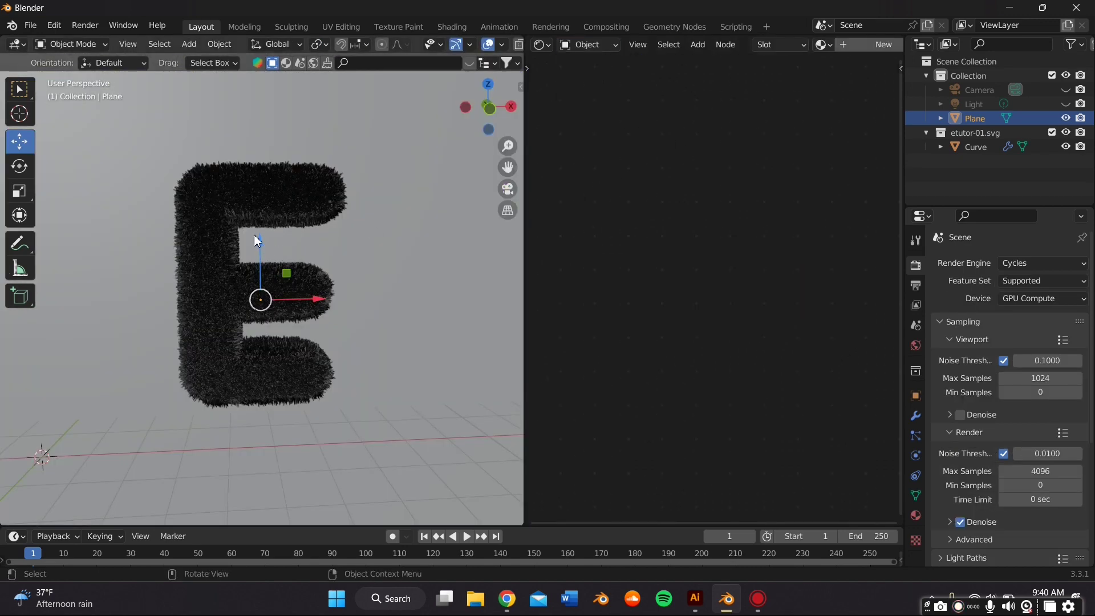
left_click(975, 146)
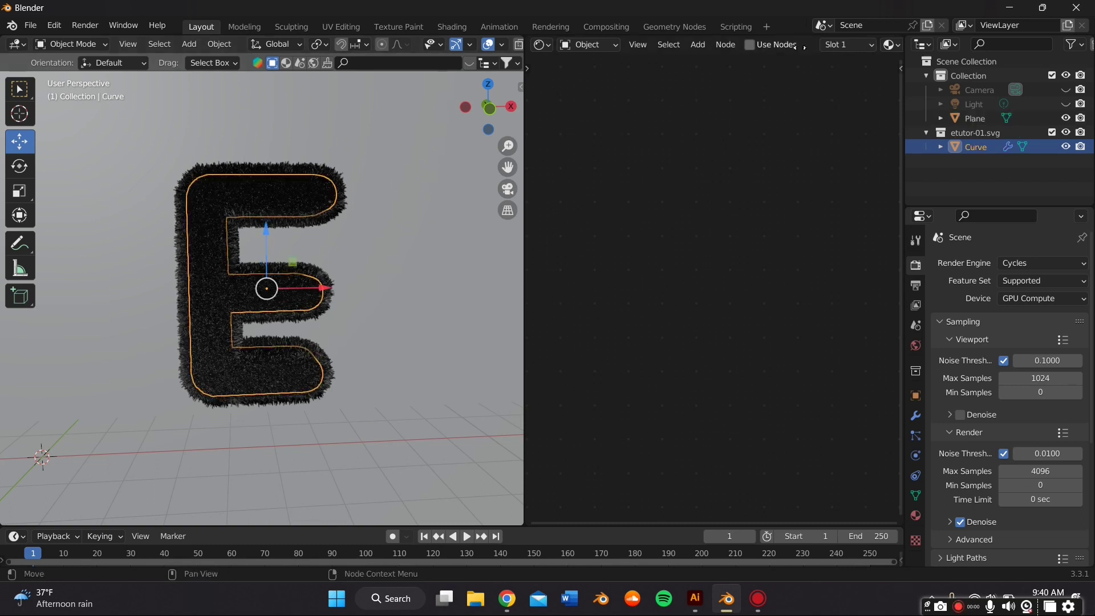
middle_click_drag(799, 47, 644, 66)
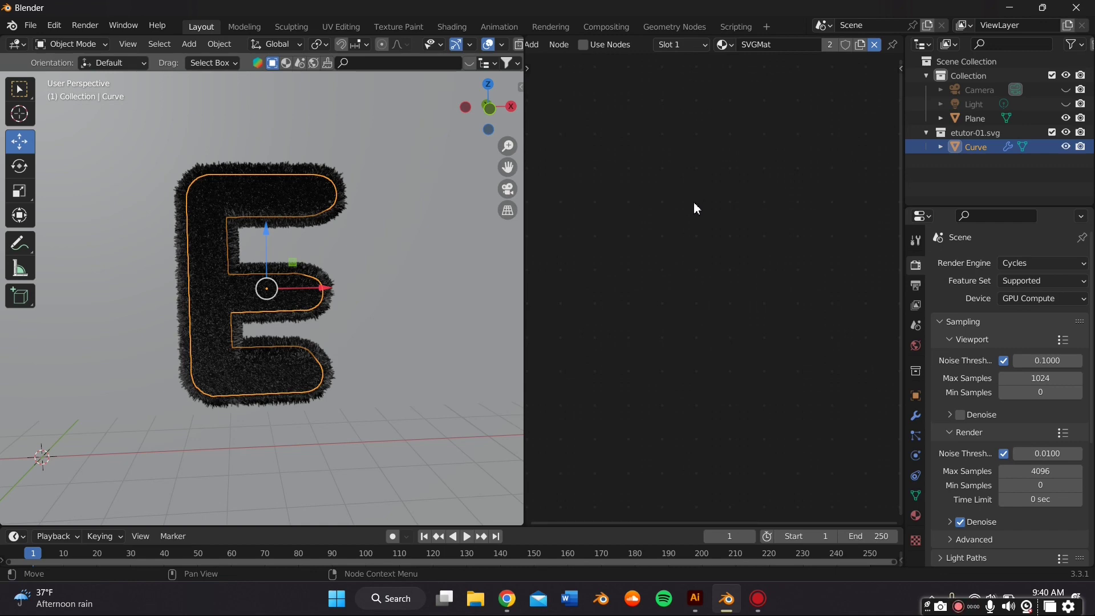
left_click(737, 46)
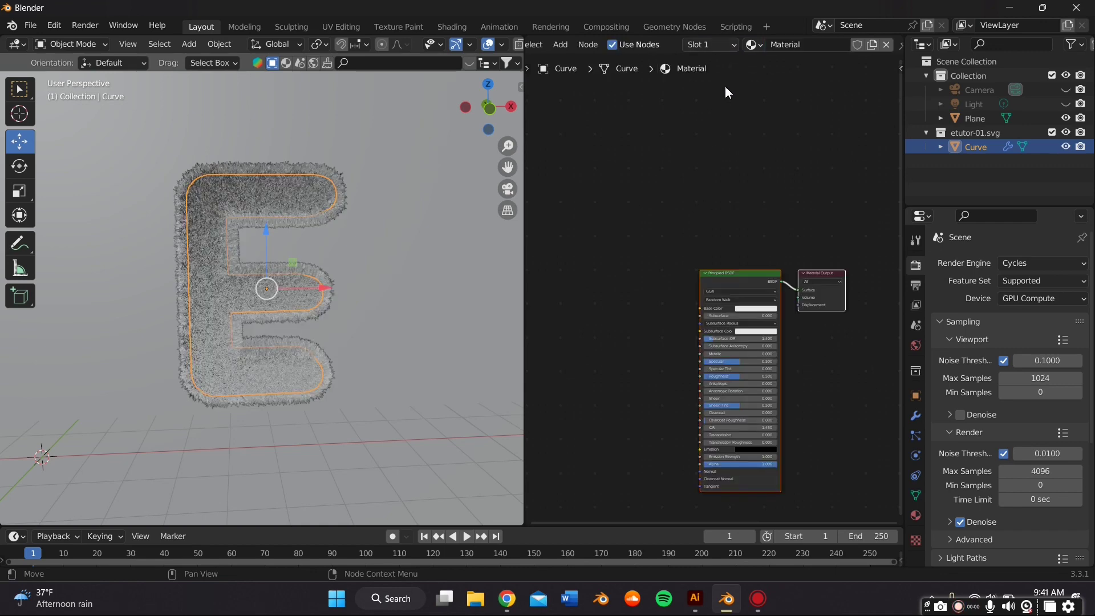
- Add a Noise Texture node well in front of the Principled BSDF in the E's material
scroll(721, 261, "up", 2)
key("shift+a")
left_click(633, 284)
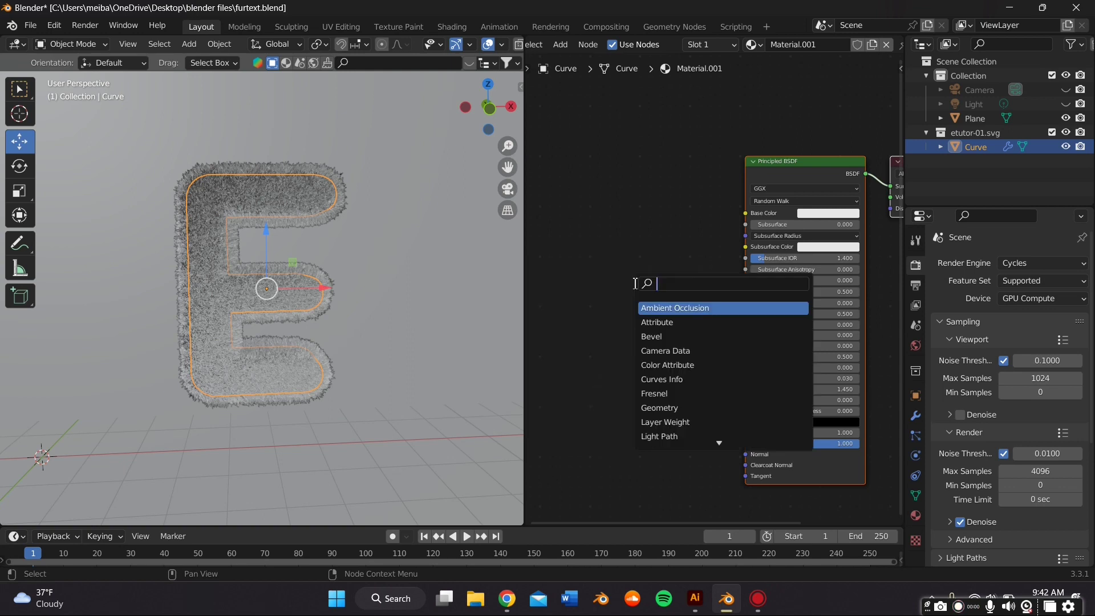
type("noi")
left_click(659, 323)
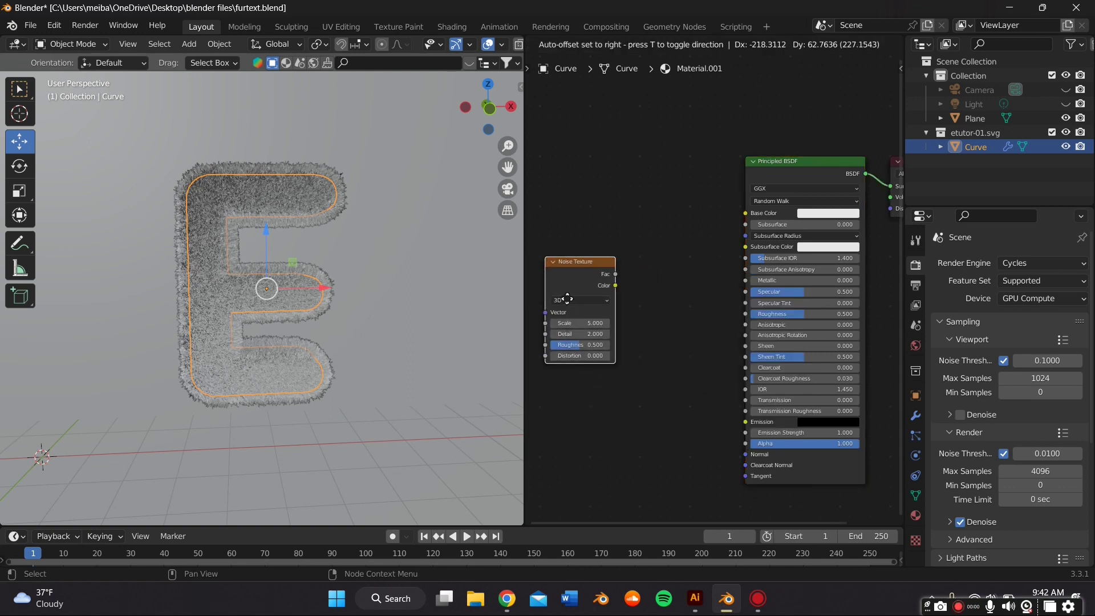
left_click(610, 250)
- Add a MixRGB node between the Noise Texture and the Principled BSDF
scroll(675, 258, "down", 1)
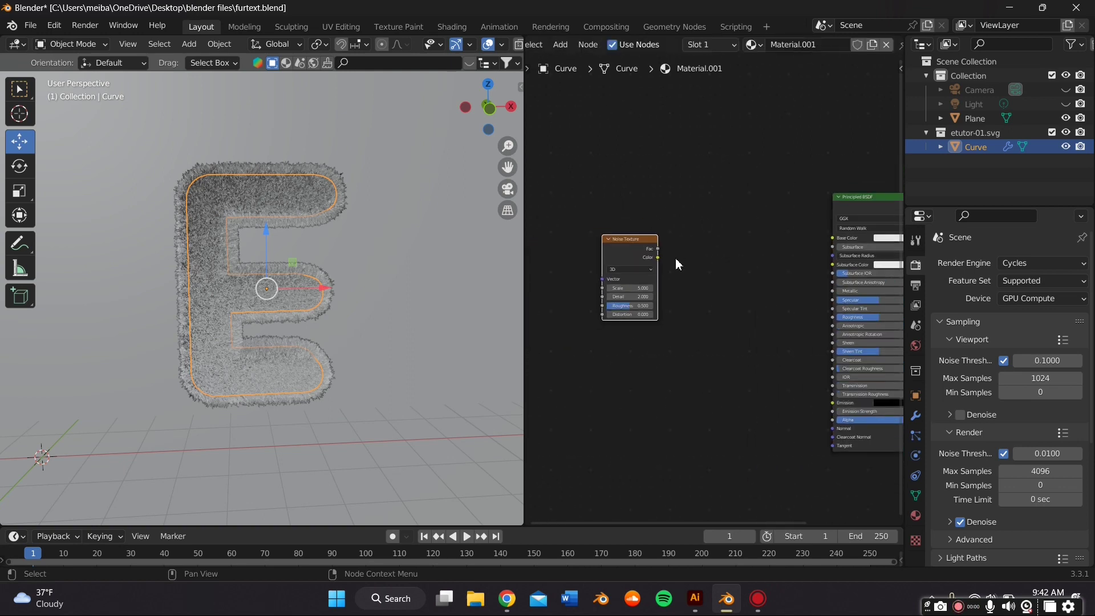
key("shift+a")
left_click(675, 257)
type("mi")
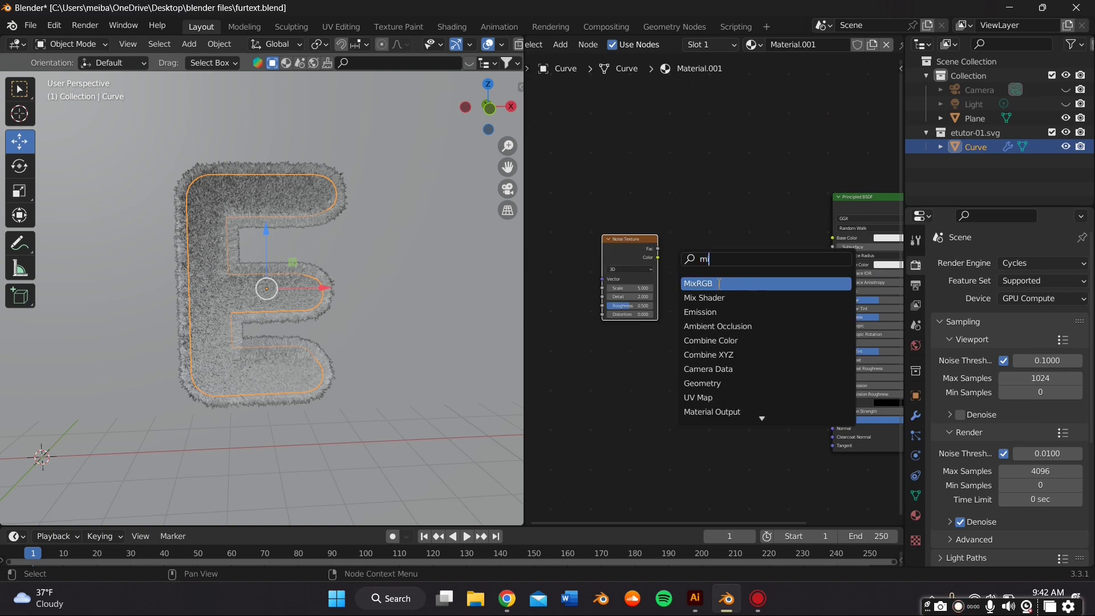
left_click(719, 283)
left_click(756, 266)
middle_click_drag(756, 266, 722, 274)
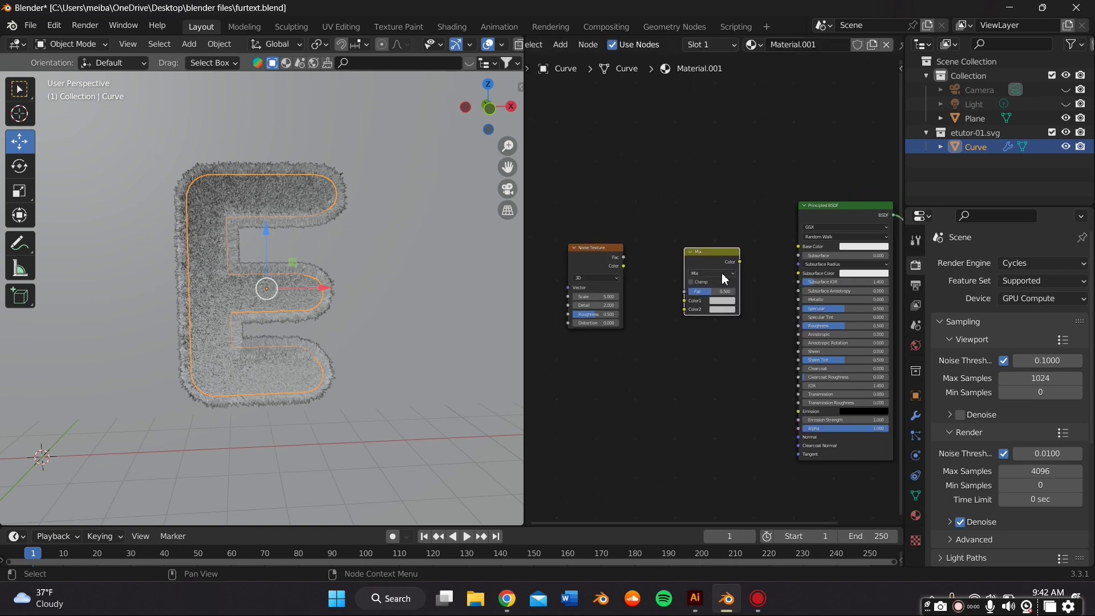
- Add a ColorRamp node and place it just below the Mix node
key("shift+a")
left_click(720, 268)
type("co")
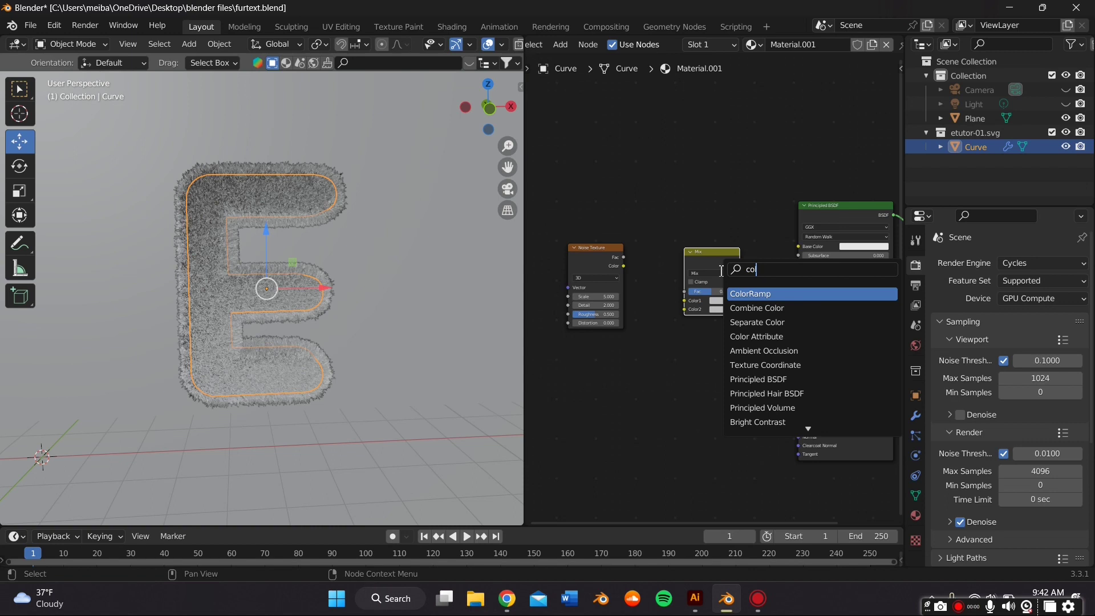
left_click(739, 293)
left_click(695, 322)
- Arrange the nodes in a row and link Noise Texture Fac to ColorRamp, ColorRamp Alpha to Mix Fac, and Mix Color to Base Color
left_click(715, 253)
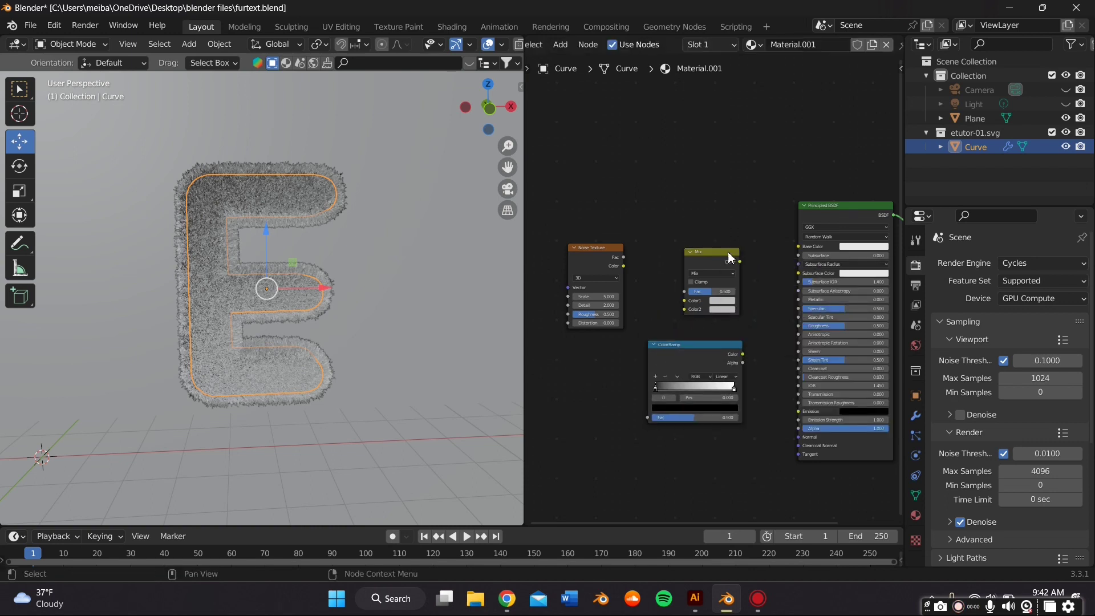
left_click_drag(733, 255, 756, 251)
left_click_drag(697, 348, 709, 288)
left_click_drag(760, 260, 798, 249)
left_click_drag(597, 259, 606, 325)
middle_click_drag(577, 291, 631, 286)
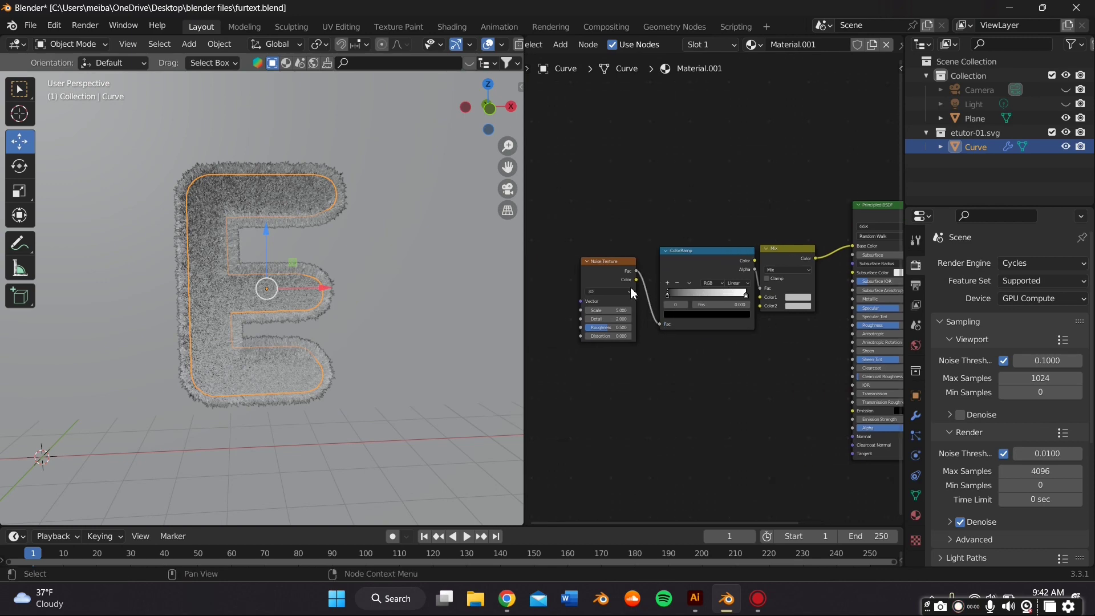
- Show the viewport in material preview and set the Mix node's Color1 to dark orange and Color2 to lime green
scroll(324, 319, "up", 2)
scroll(459, 43, "down", 4)
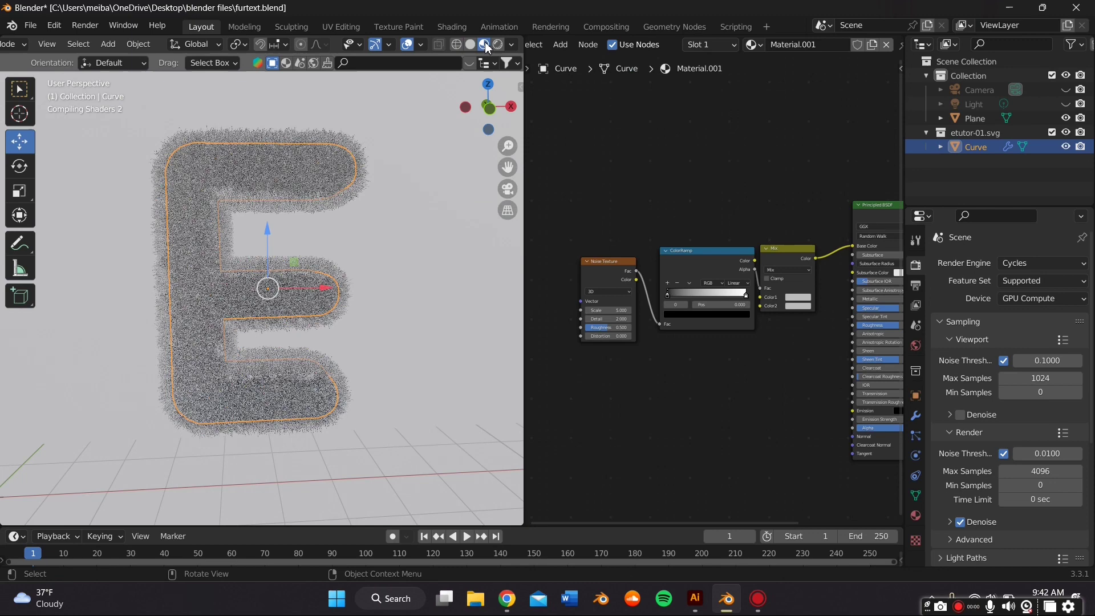
scroll(713, 288, "up", 4)
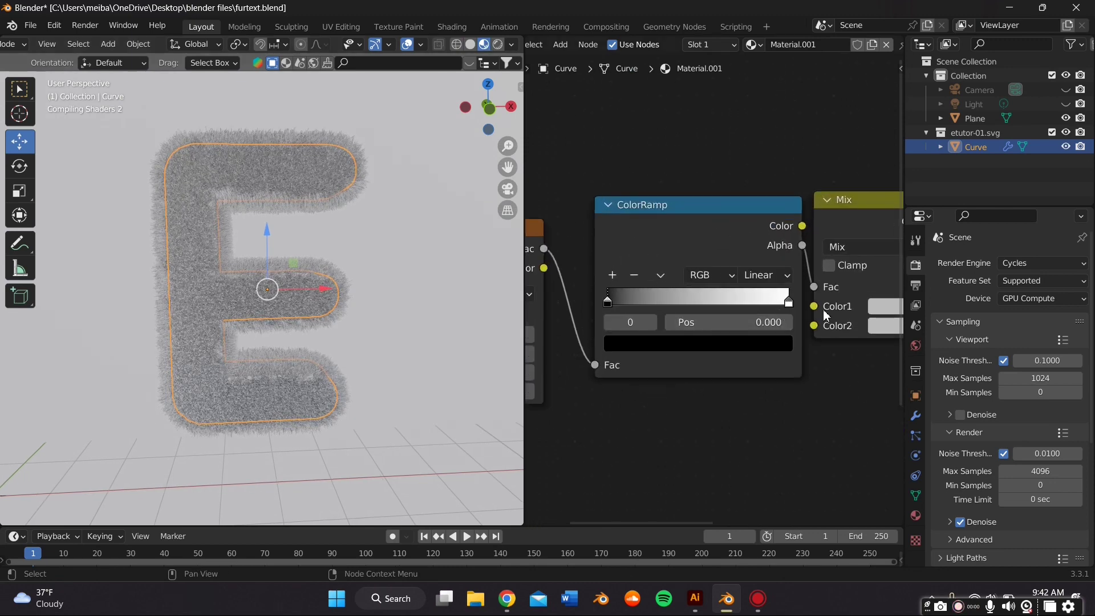
middle_click_drag(825, 315, 571, 309)
left_click(627, 299)
mouse_move(695, 114)
left_mouse_down()
mouse_move(701, 135)
mouse_move(670, 175)
mouse_move(624, 150)
left_mouse_up()
left_click(654, 318)
middle_click_drag(644, 346, 754, 336)
middle_click_drag(664, 319, 770, 314)
- Move the ColorRamp's black stop to position 0.204
mouse_move(784, 287)
left_mouse_down()
mouse_move(631, 297)
mouse_move(790, 296)
left_mouse_up()
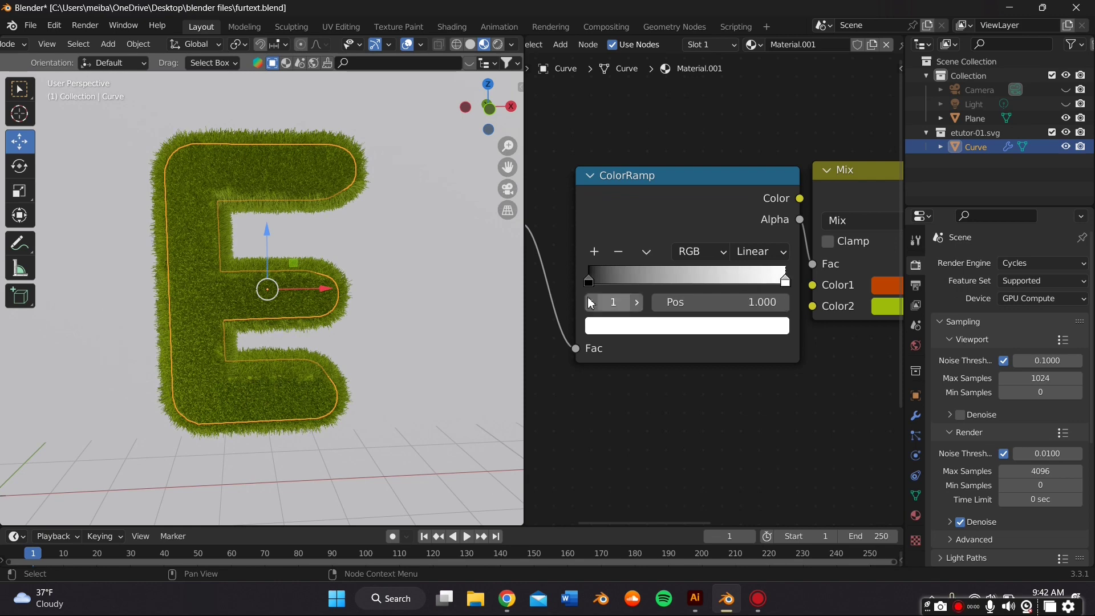
left_click_drag(588, 287, 617, 278)
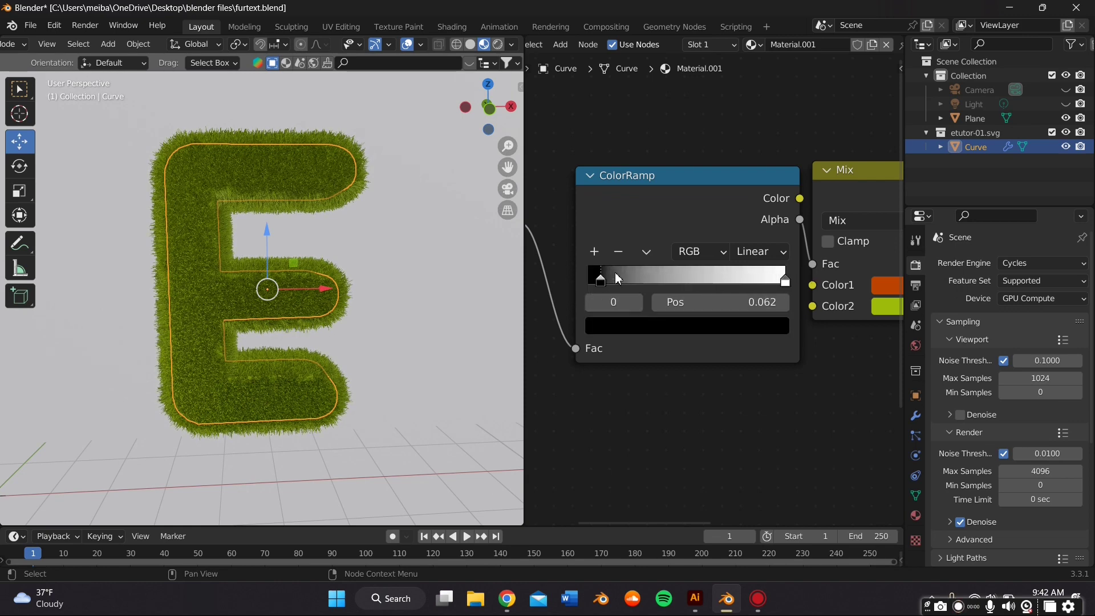
scroll(646, 212, "down", 6)
middle_click_drag(645, 214, 682, 218)
scroll(683, 219, "up", 2)
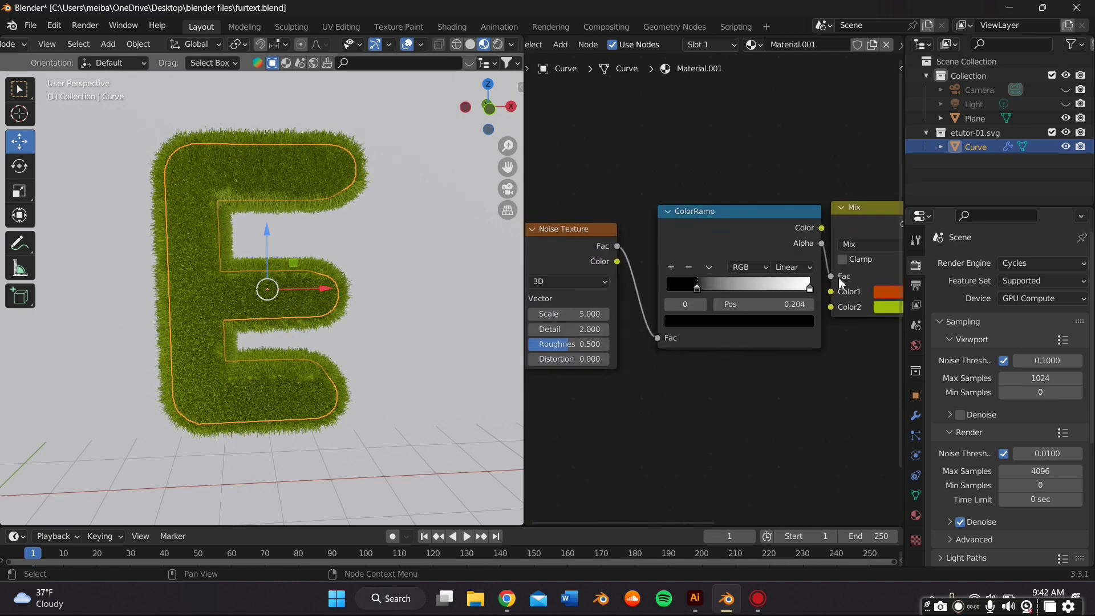
- Unlink the ColorRamp's Alpha output from the Mix node's Fac and link the ColorRamp's Color output there instead
left_click_drag(819, 246, 817, 247)
left_click_drag(758, 216, 744, 228)
middle_click_drag(749, 266, 724, 262)
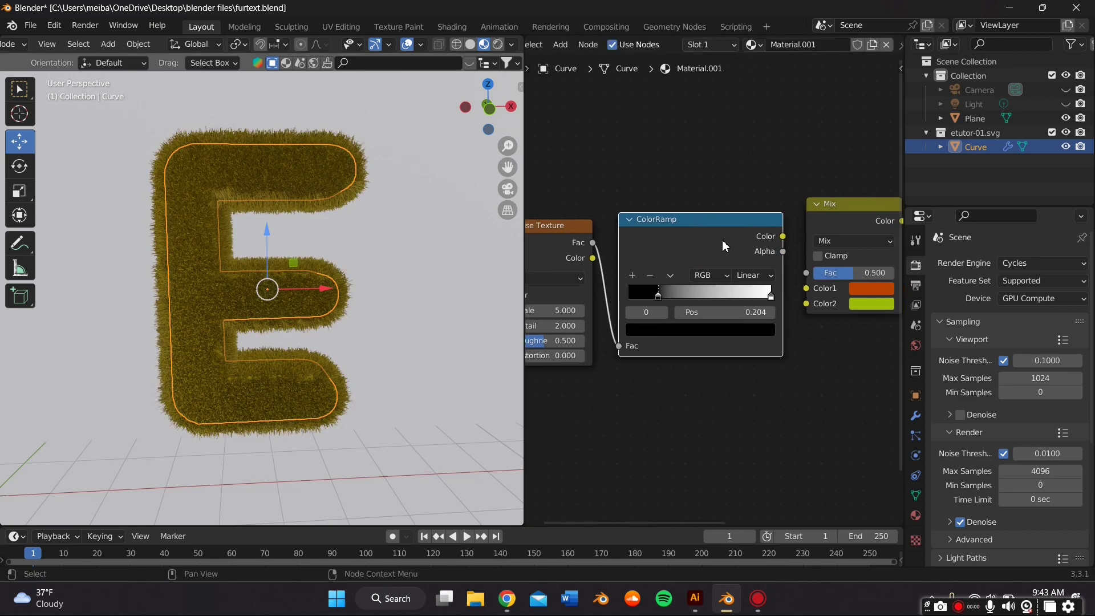
left_click_drag(787, 219, 789, 212)
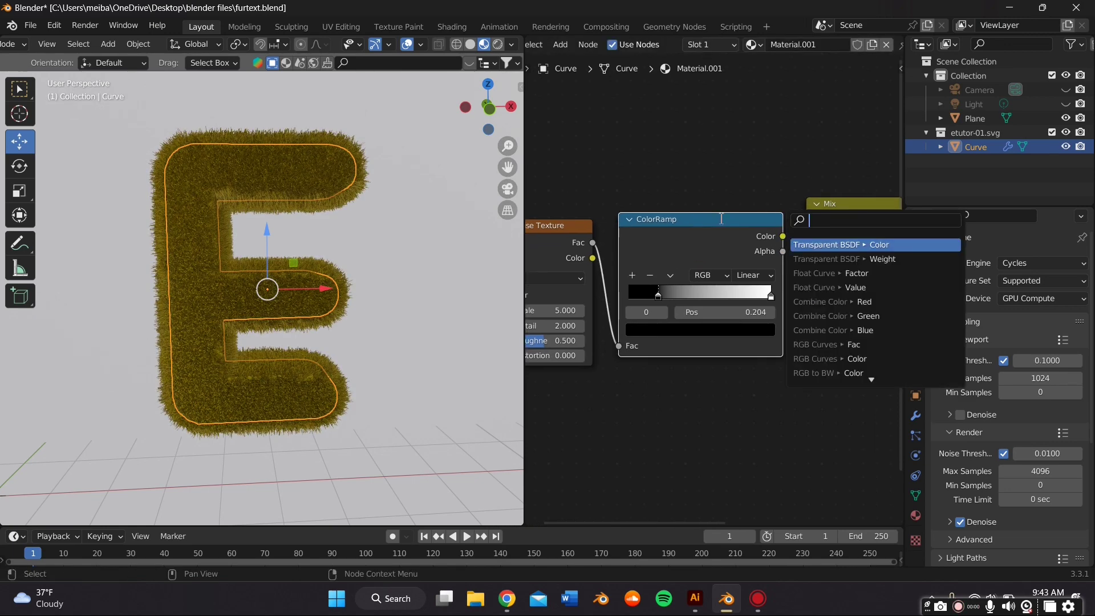
middle_click_drag(756, 181, 723, 180)
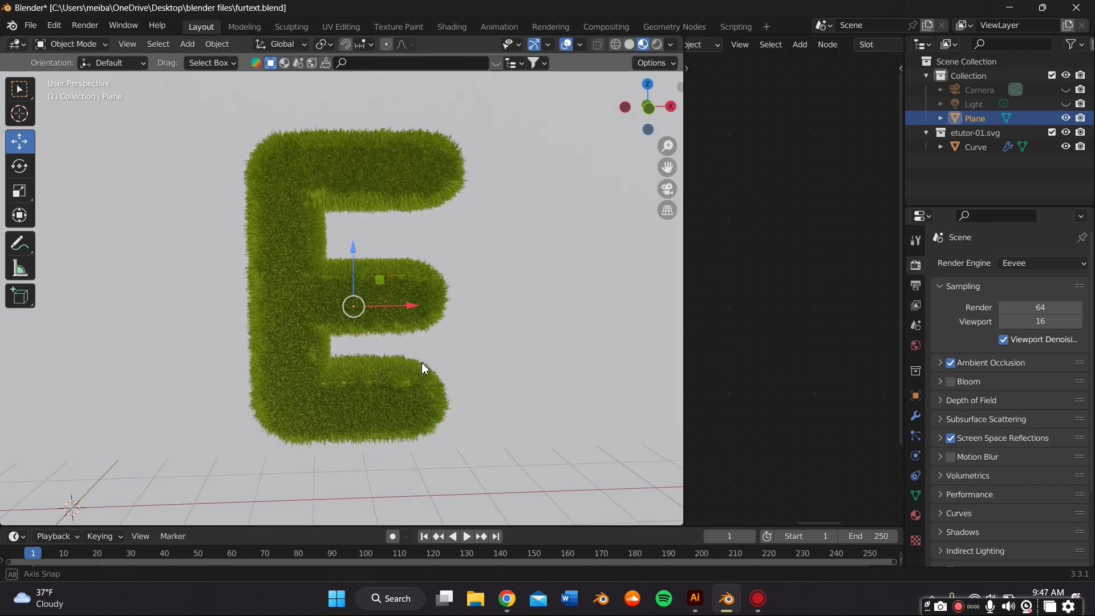
- Look through the camera, lock the camera to the view and reframe the shot on the furry E
left_click(667, 187)
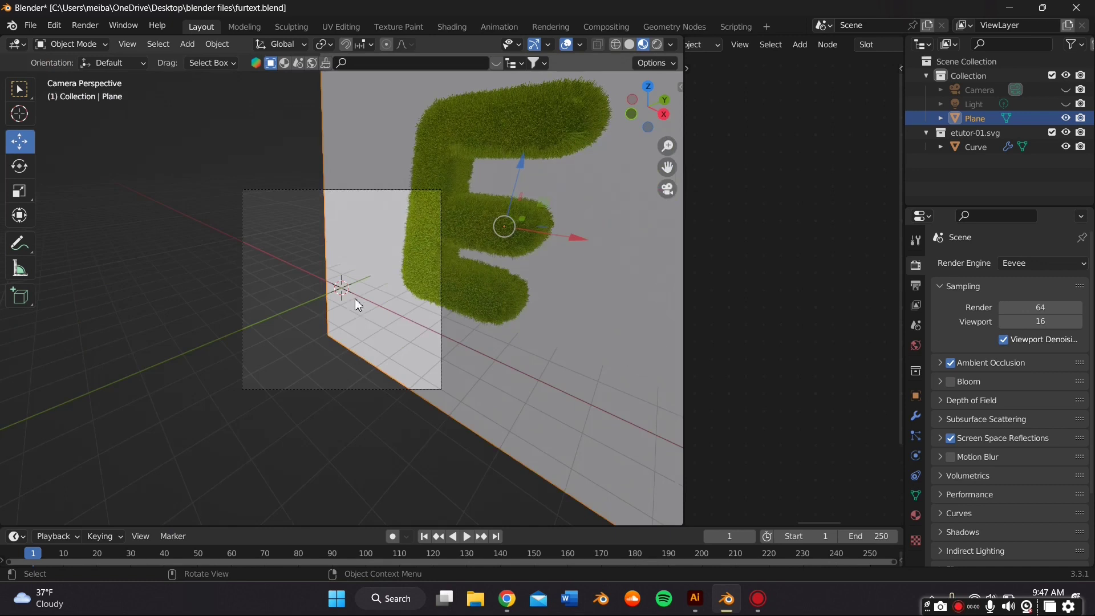
key("n")
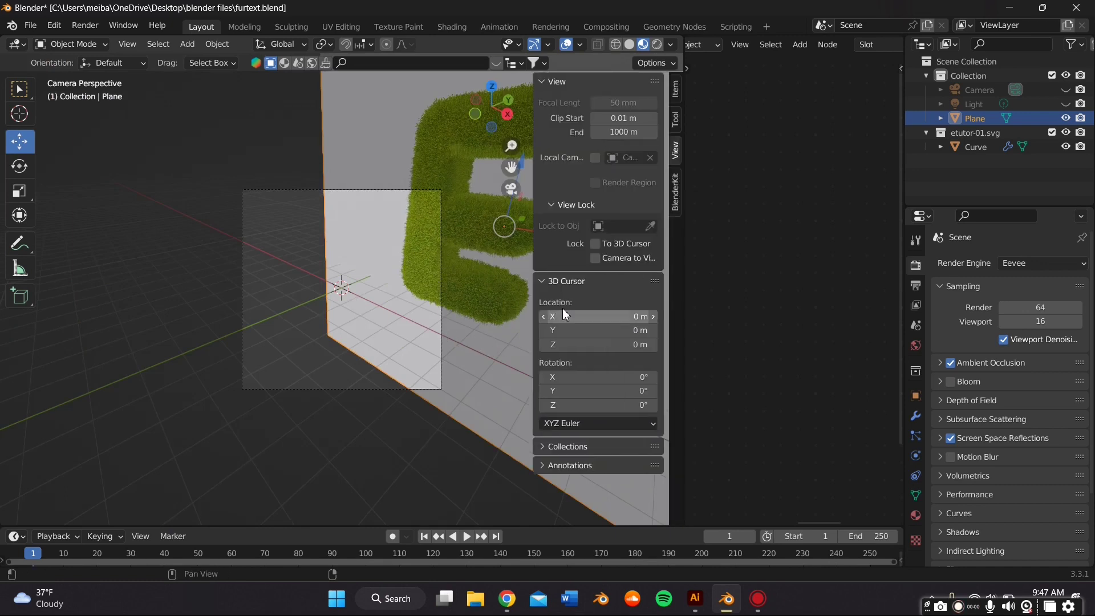
left_click(608, 257)
key("n")
scroll(454, 303, "down", 4)
middle_click_drag(453, 304, 525, 246)
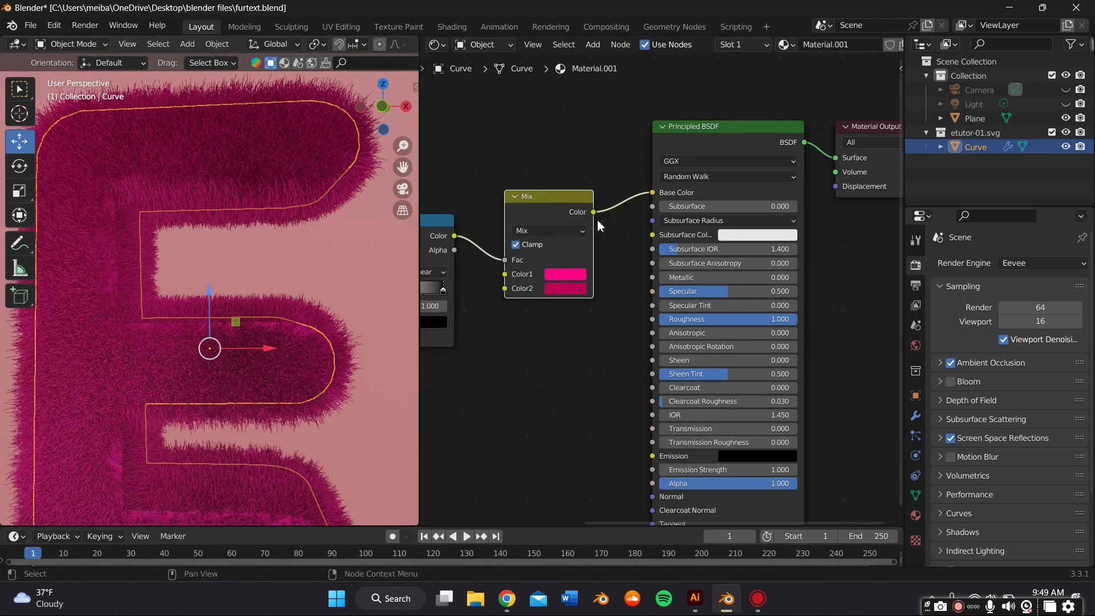
- Lighten the Mix node's Color1 in the E's material to a softer pink
middle_click_drag(572, 281, 606, 257)
left_click(606, 250)
left_click_drag(646, 139, 648, 135)
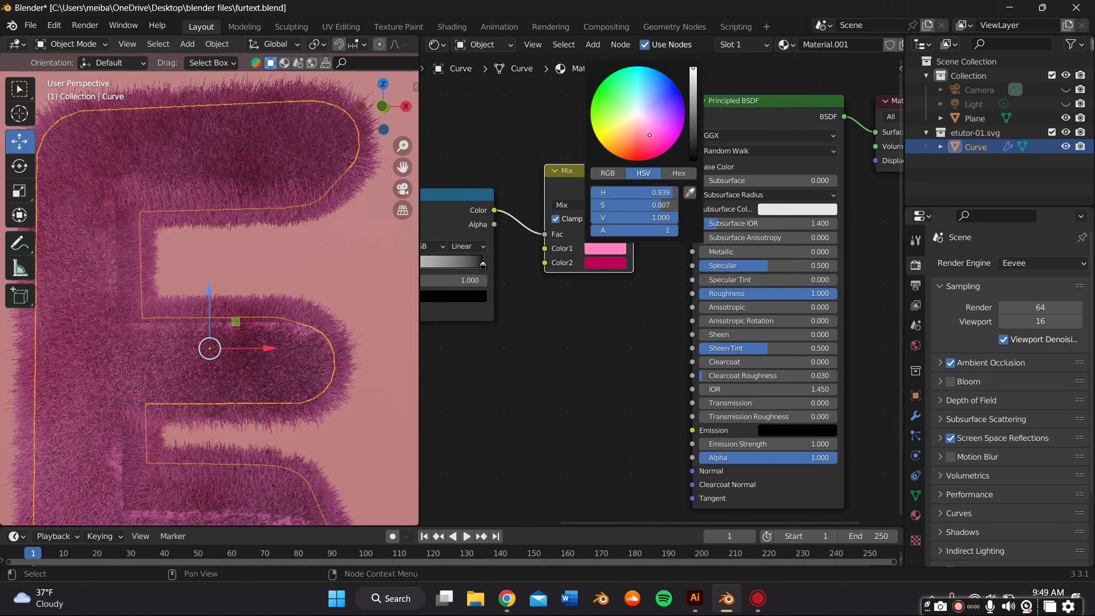
- Select the backdrop plane and change its material's Base Color to a pale pink
left_click(268, 253)
left_click(757, 171)
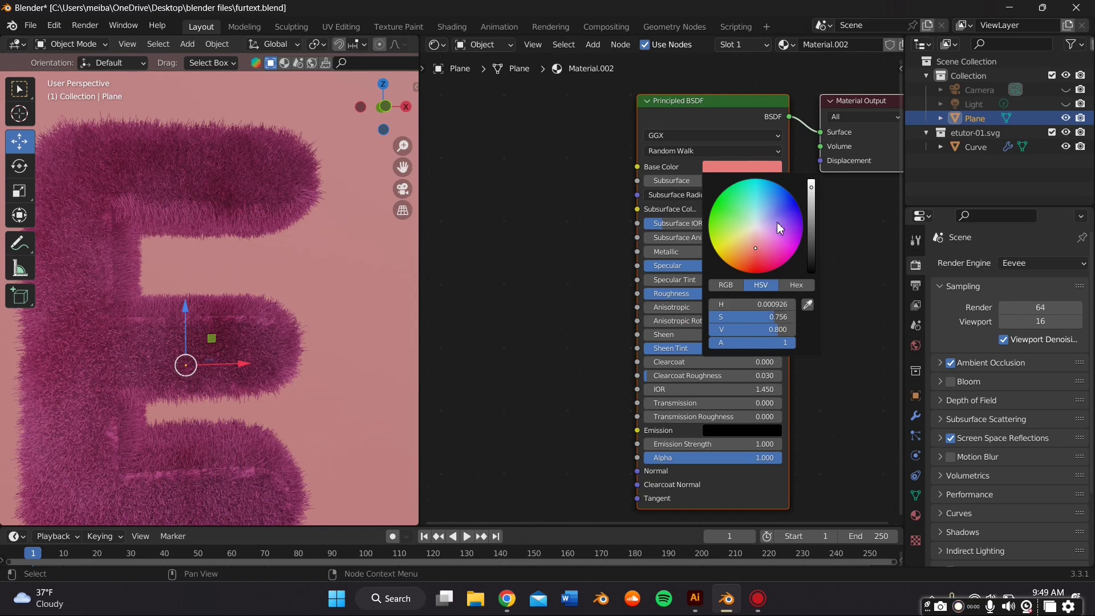
mouse_move(776, 221)
left_mouse_down()
mouse_move(762, 221)
mouse_move(757, 235)
left_mouse_up()
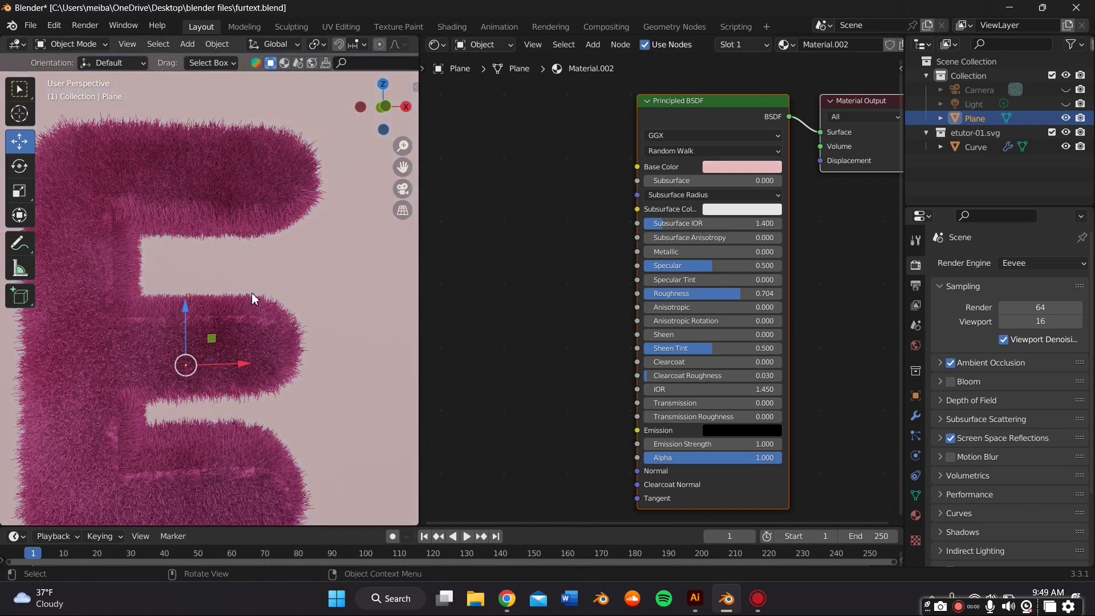
- Select the furry E and brighten its Mix node's Color2 to a vivid hot pink
left_click(252, 297)
scroll(262, 288, "down", 2)
middle_click_drag(282, 278, 291, 321)
left_click(597, 264)
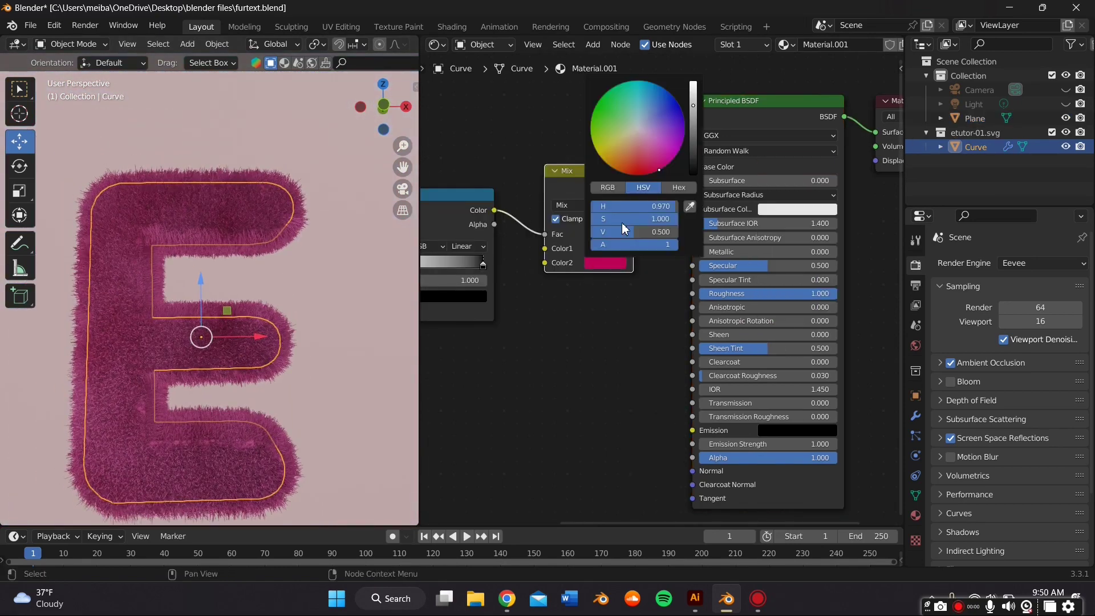
left_click_drag(691, 111, 693, 84)
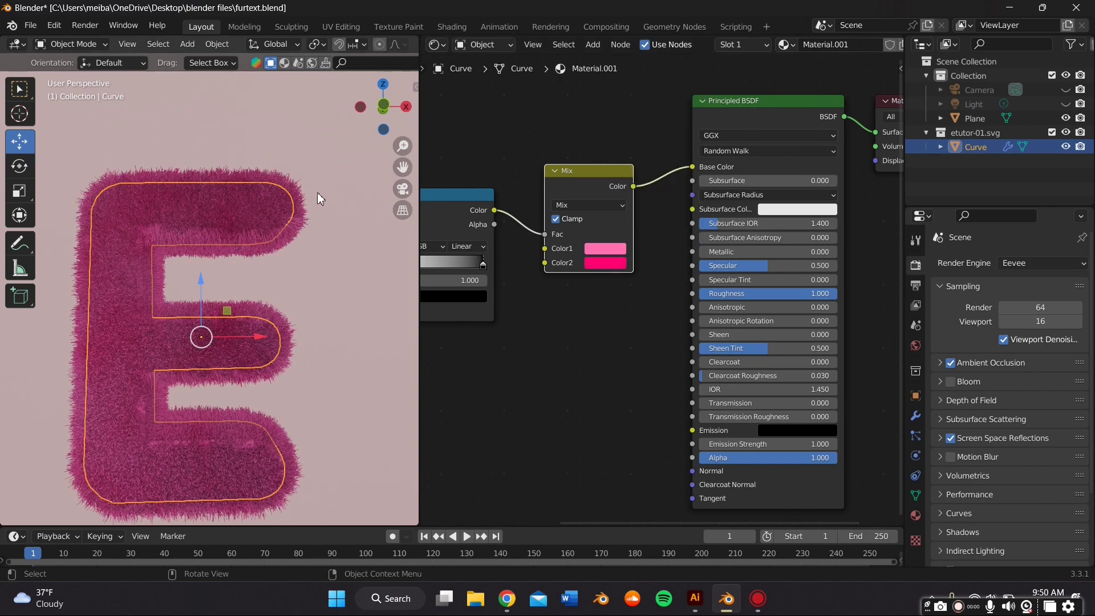
left_click(286, 286)
scroll(324, 299, "down", 2)
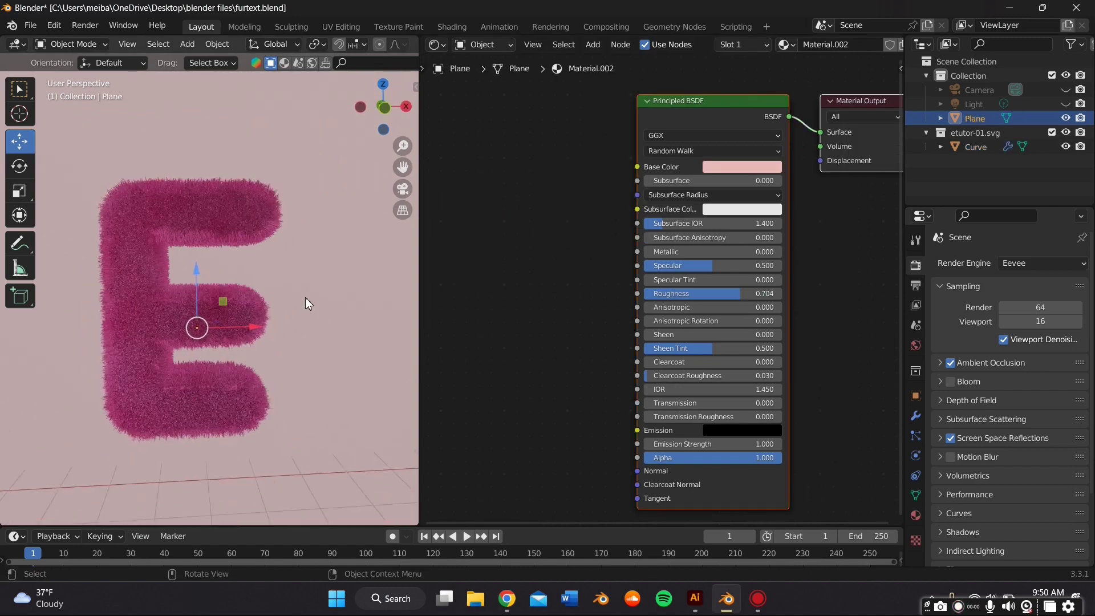
scroll(289, 299, "up", 5)
left_click(263, 351)
scroll(241, 329, "down", 2)
left_click(326, 294)
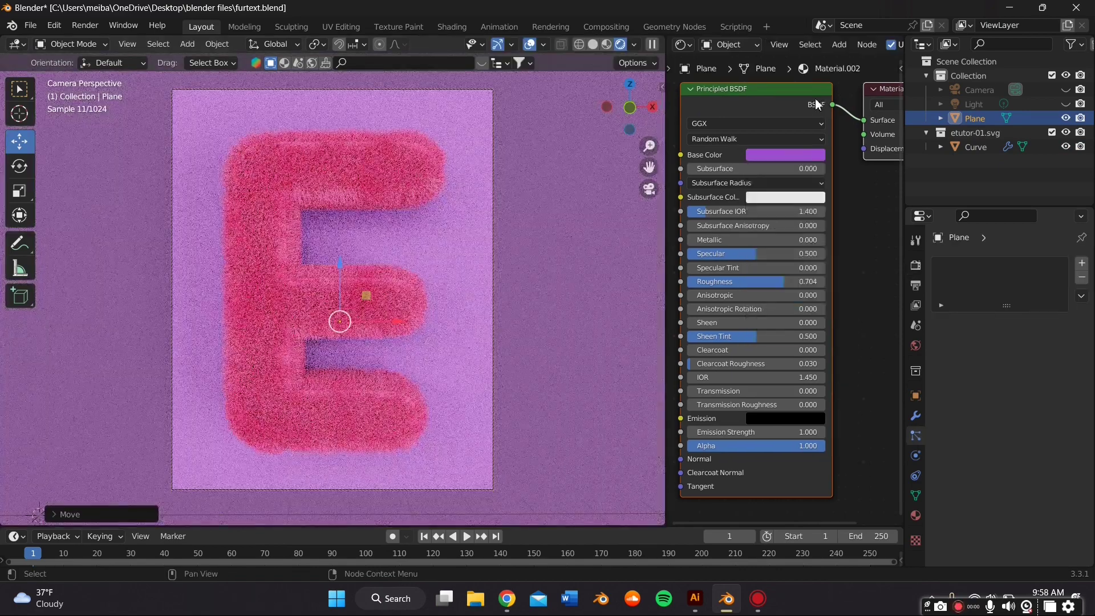
- Add a Voronoi Texture node to the backdrop plane's material, beside the Principled BSDF
scroll(735, 201, "down", 3)
key("shift+a")
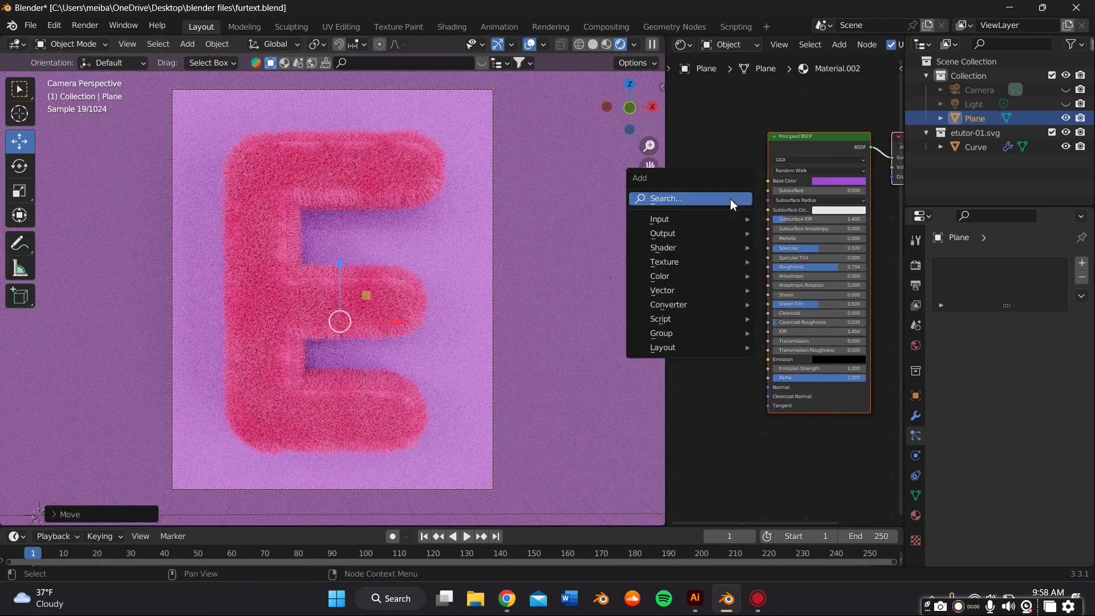
left_click(732, 200)
type("v")
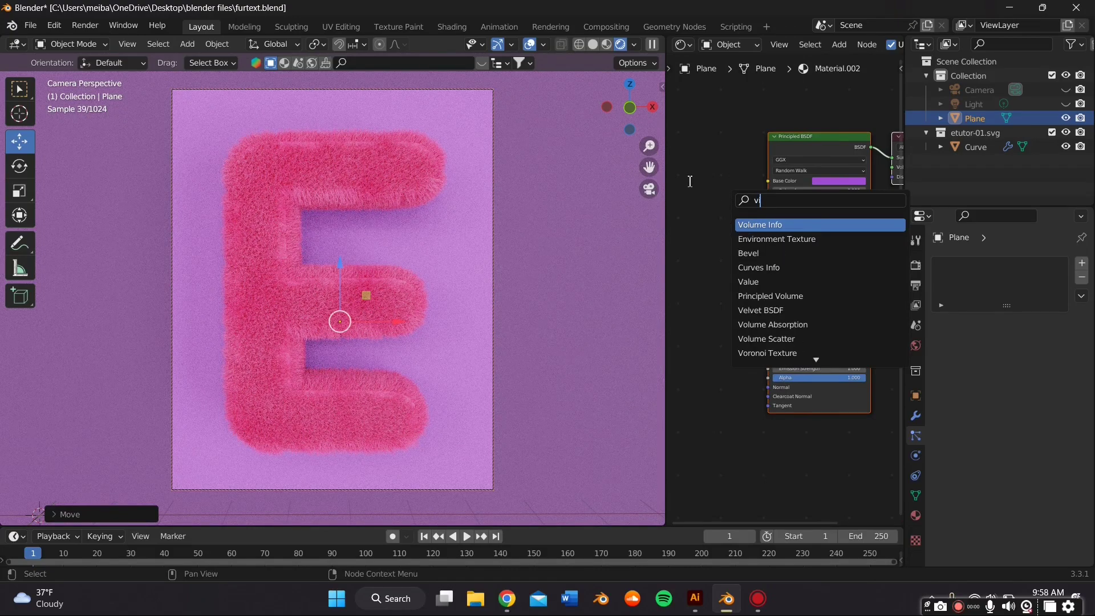
type("iro")
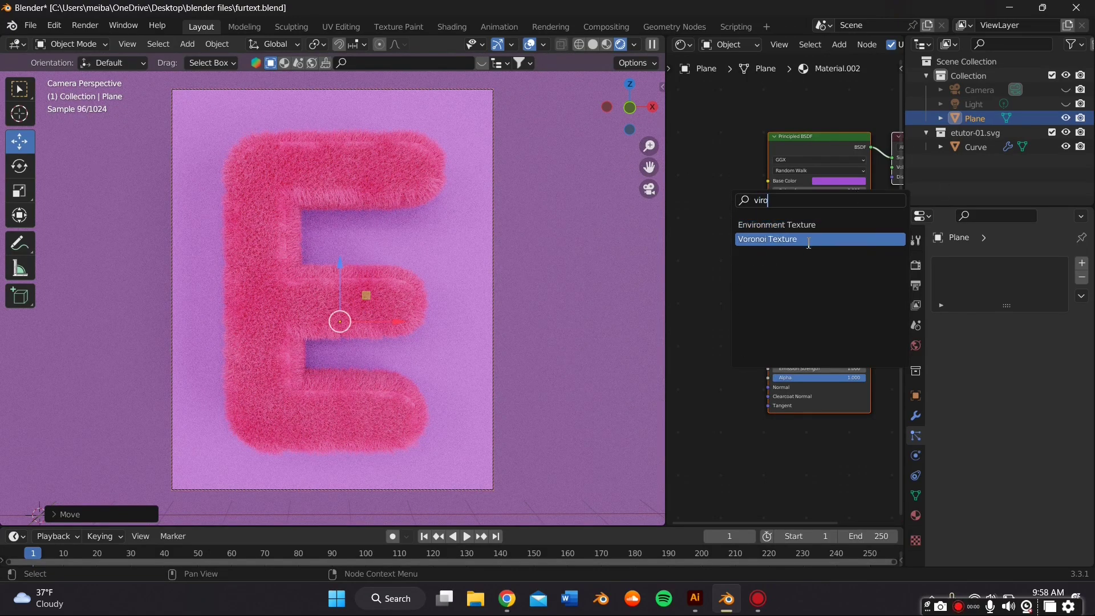
left_click(767, 239)
left_click(735, 260)
scroll(836, 269, "down", 1)
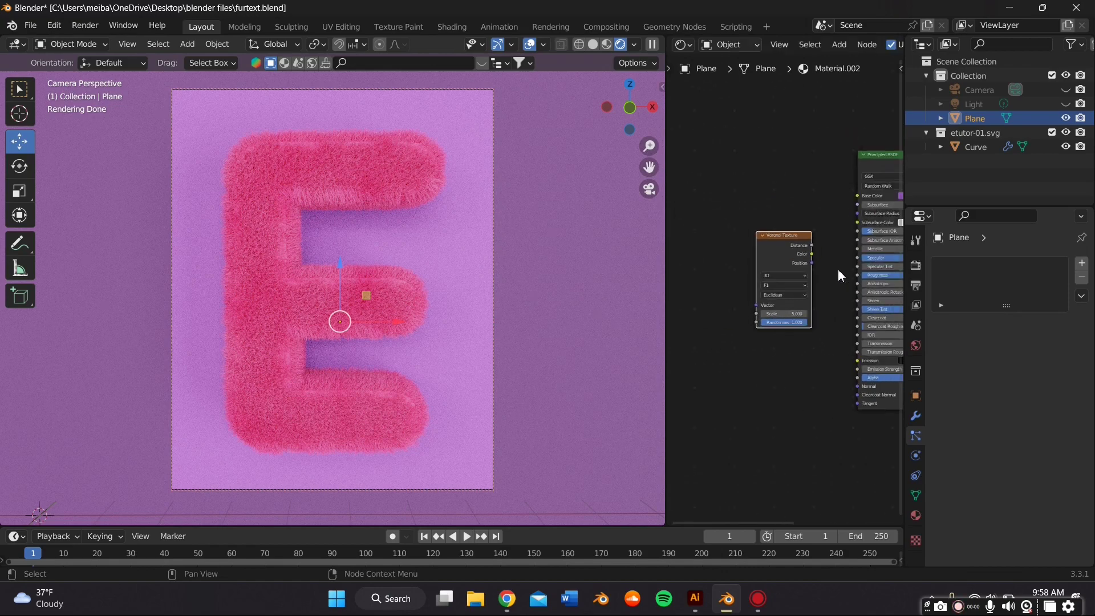
- Add a ColorRamp node to the backdrop plane's material
key("shift+a")
left_click(836, 268)
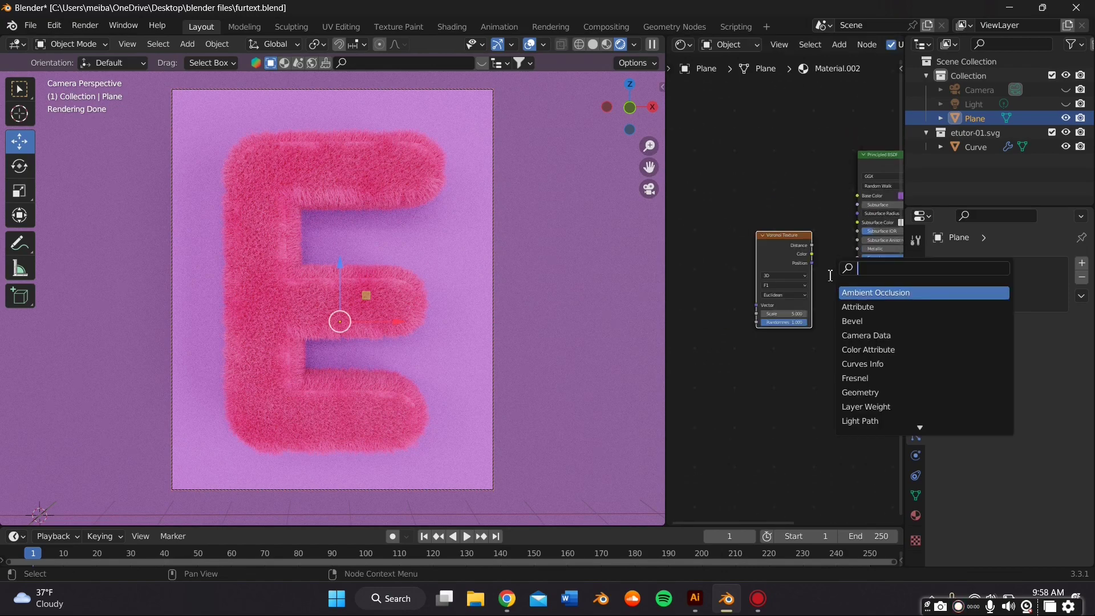
type("color")
key("Return")
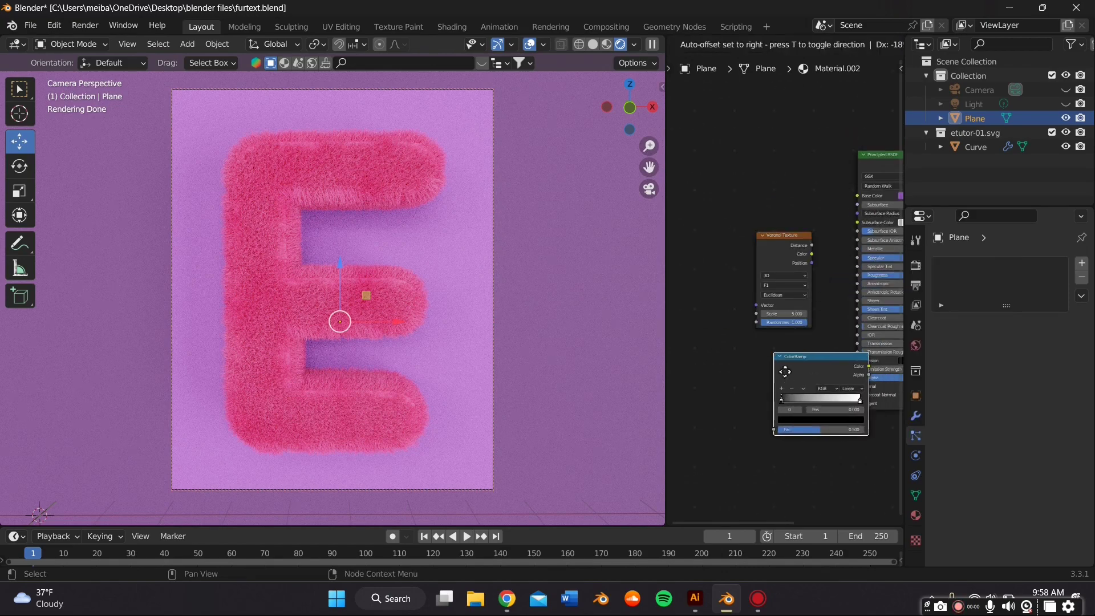
left_click(785, 372)
- Arrange the new nodes, linking the Voronoi Texture's Distance to the ColorRamp's Fac and the ramp's Color to the Principled BSDF's Base Color
left_click_drag(792, 240, 713, 263)
left_click_drag(843, 365, 862, 196)
left_click_drag(841, 248, 839, 214)
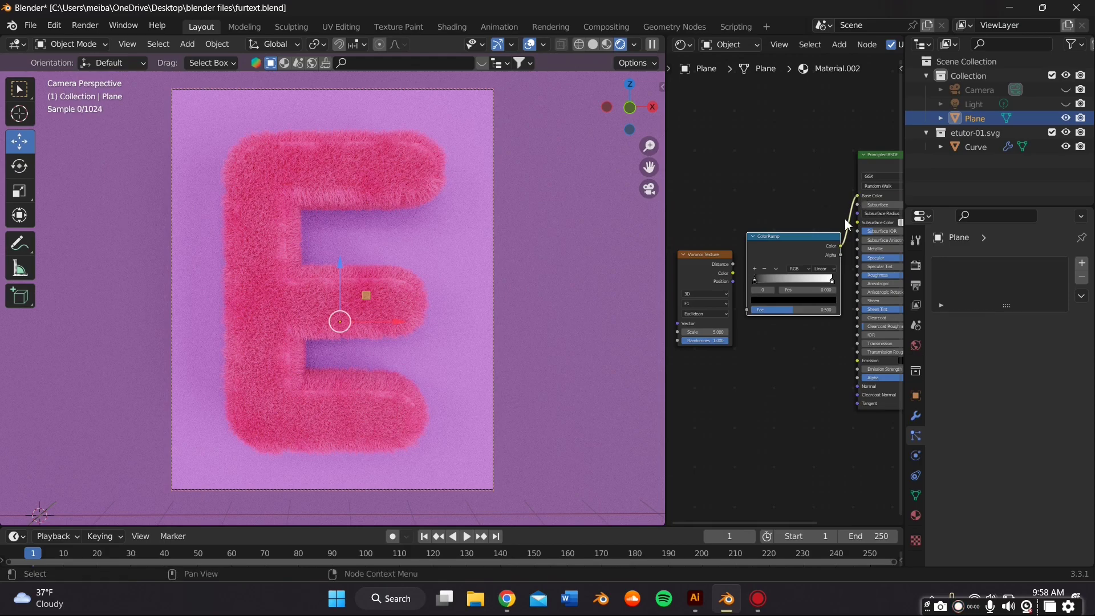
scroll(848, 225, "up", 2)
left_click_drag(769, 244, 788, 302)
middle_click_drag(798, 305, 761, 307)
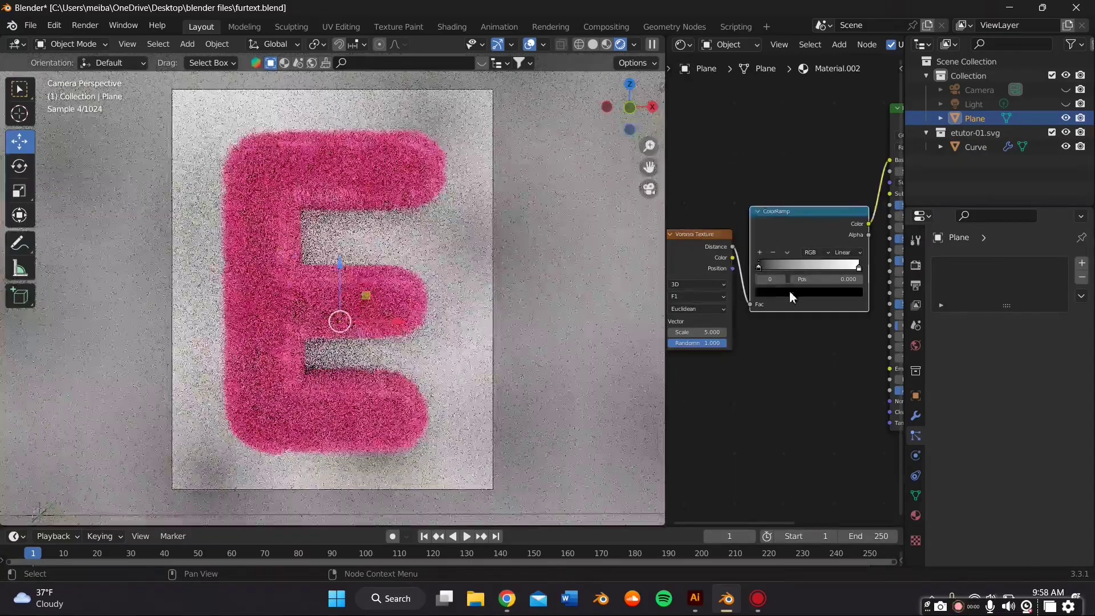
- Change the ColorRamp's black stop to a bright magenta-pink at full brightness
left_click(791, 291)
left_click(841, 173)
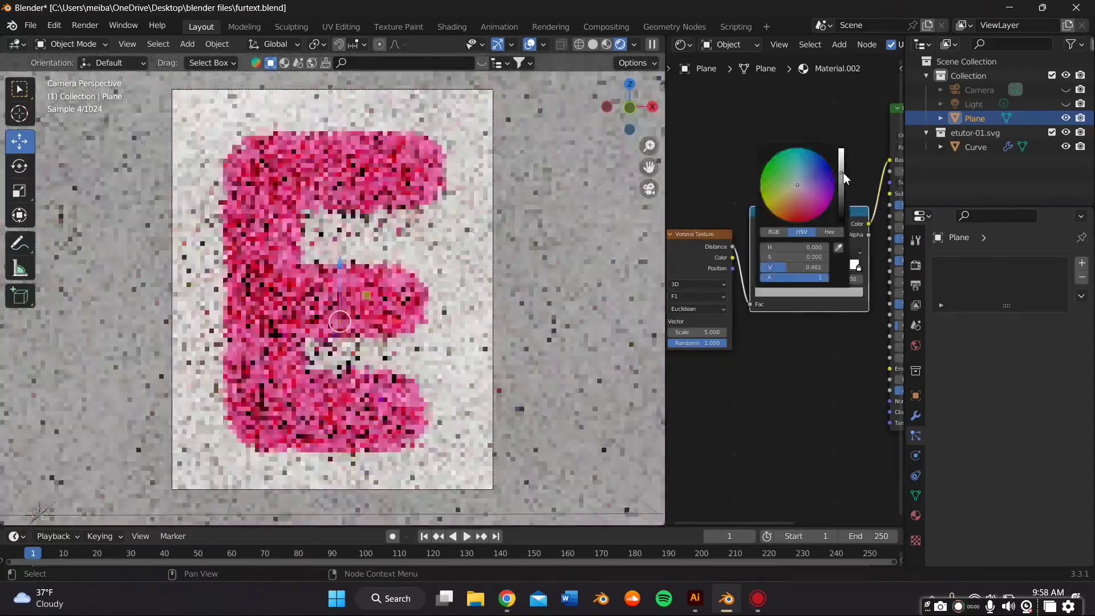
left_click(808, 192)
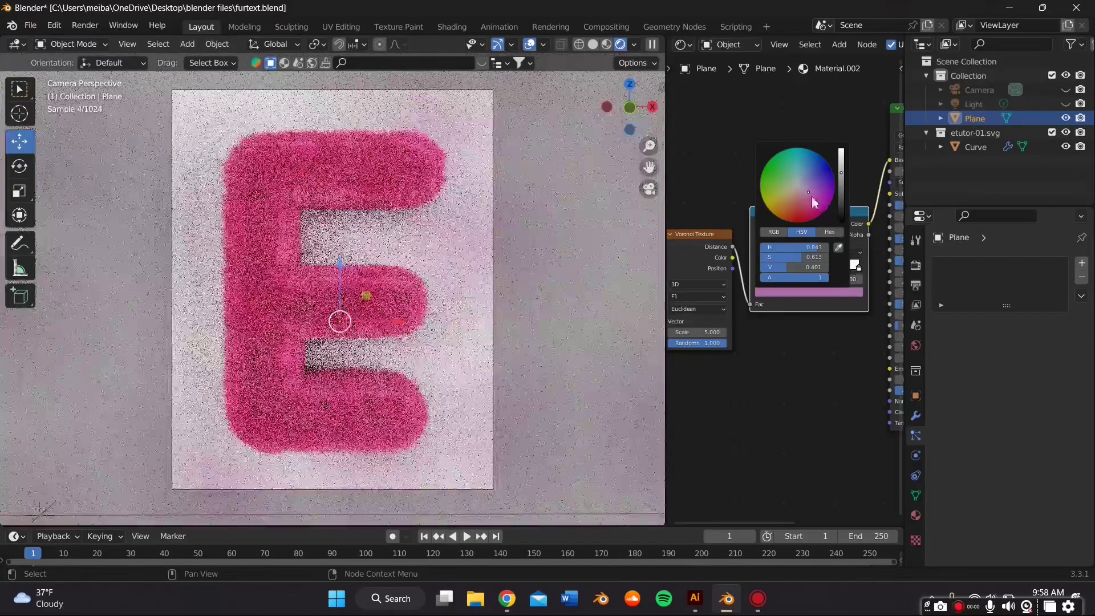
left_click(812, 203)
left_click_drag(841, 174, 841, 148)
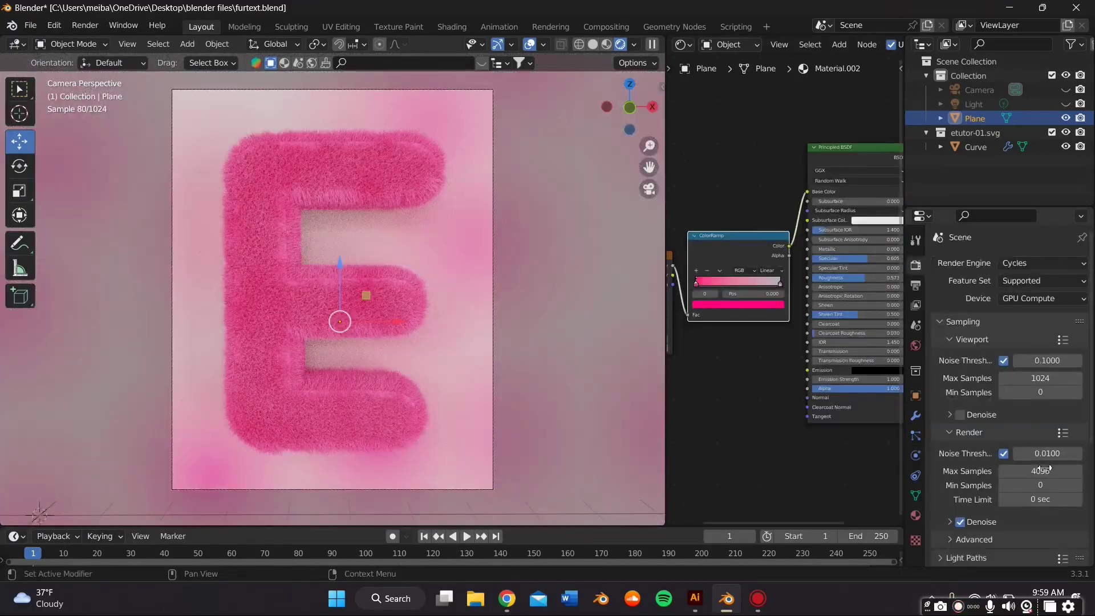
- Set the render Max Samples to 200 and turn off render denoising
scroll(1020, 427, "down", 1)
scroll(1018, 424, "down", 3)
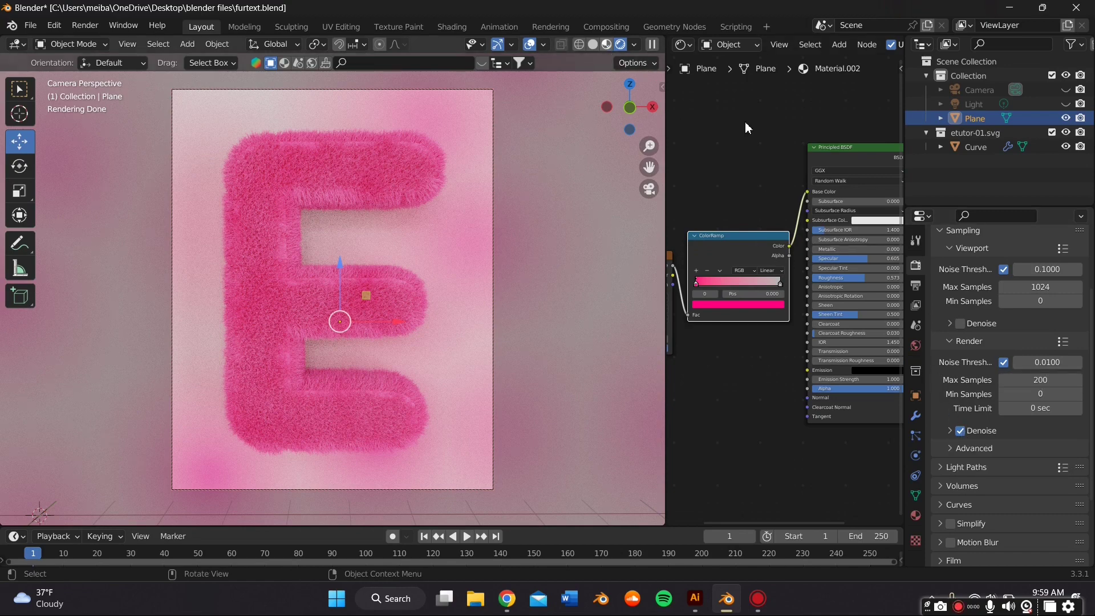
left_click(960, 431)
- Save the file and render the still image, with the viewport in solid shading
left_click(592, 45)
left_click(31, 25)
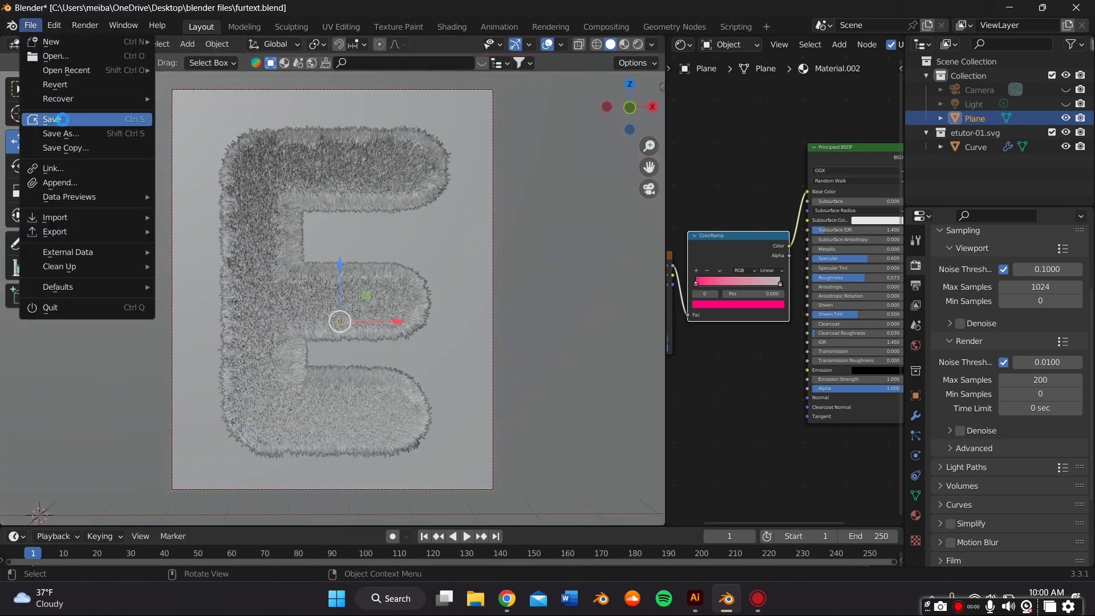
left_click(59, 118)
left_click(78, 26)
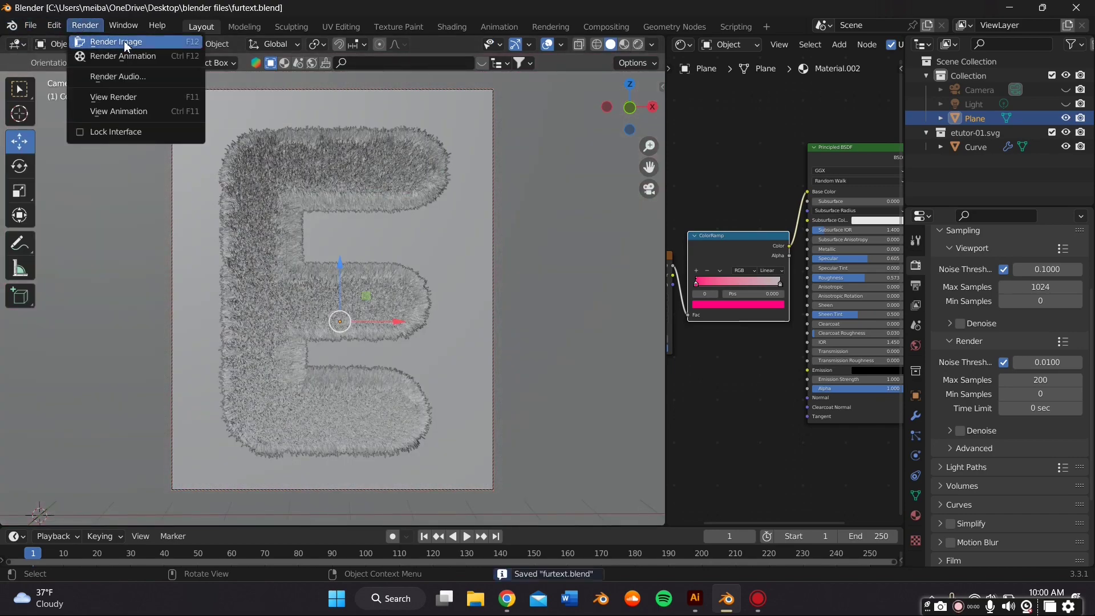
left_click(124, 41)
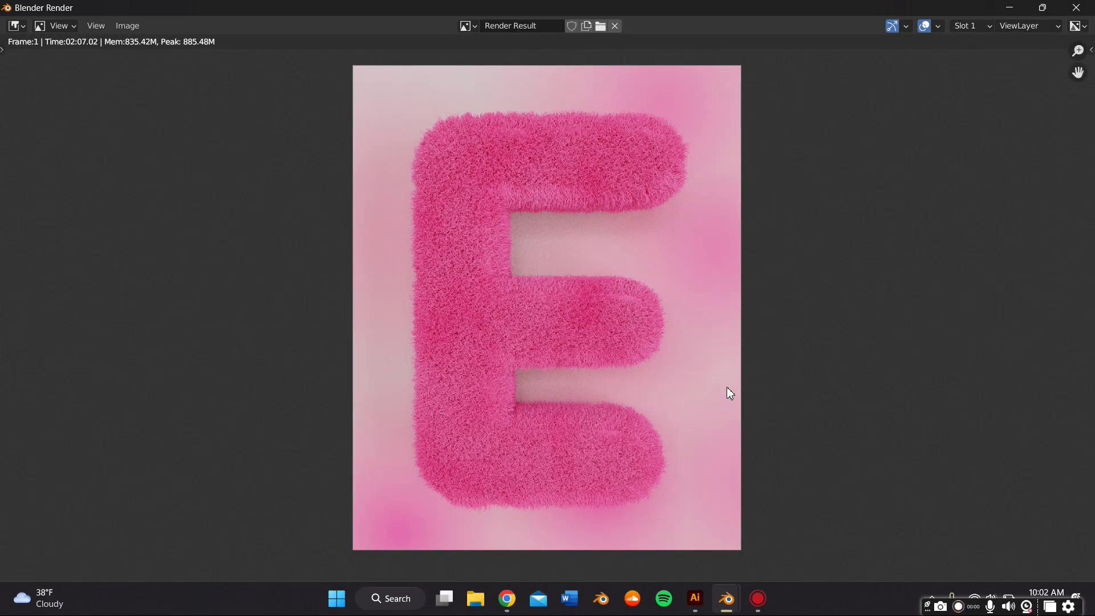
- Examine the fur detail and the whole letter in the rendered image
scroll(667, 336, "up", 5)
scroll(713, 491, "down", 6)
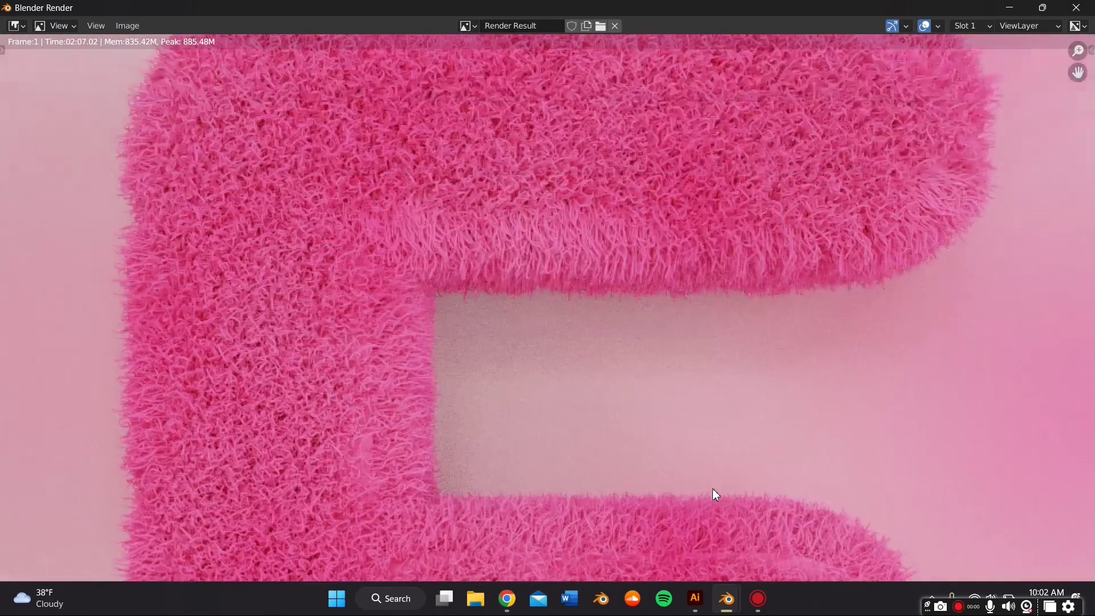
scroll(718, 441, "down", 3)
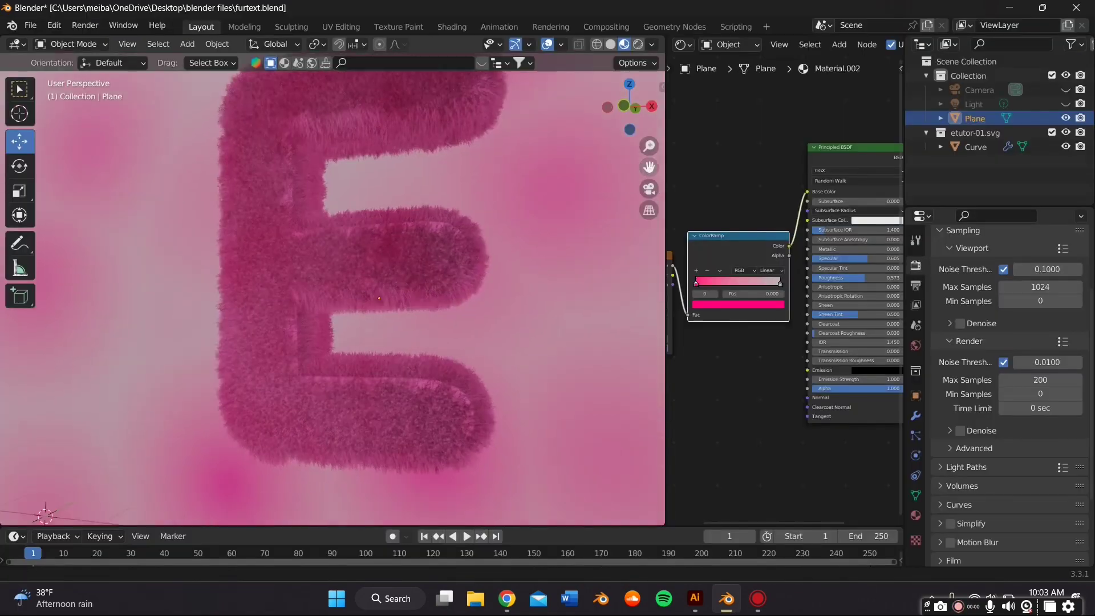
- Widen the 3D viewport over the node editor and examine the furry E from several angles
middle_click_drag(490, 240, 457, 254)
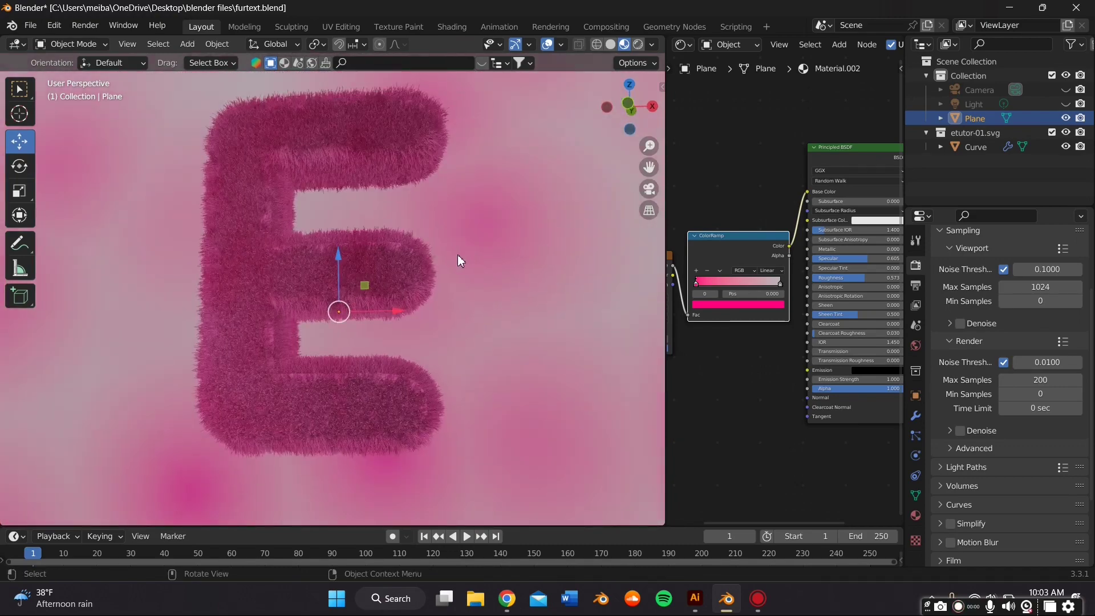
scroll(458, 254, "up", 1)
left_click_drag(667, 166, 992, 164)
scroll(804, 211, "down", 2)
mouse_move(804, 211)
middle_mouse_down()
mouse_move(820, 235)
mouse_move(851, 192)
mouse_move(787, 251)
middle_mouse_up()
middle_click_drag(787, 251, 819, 246)
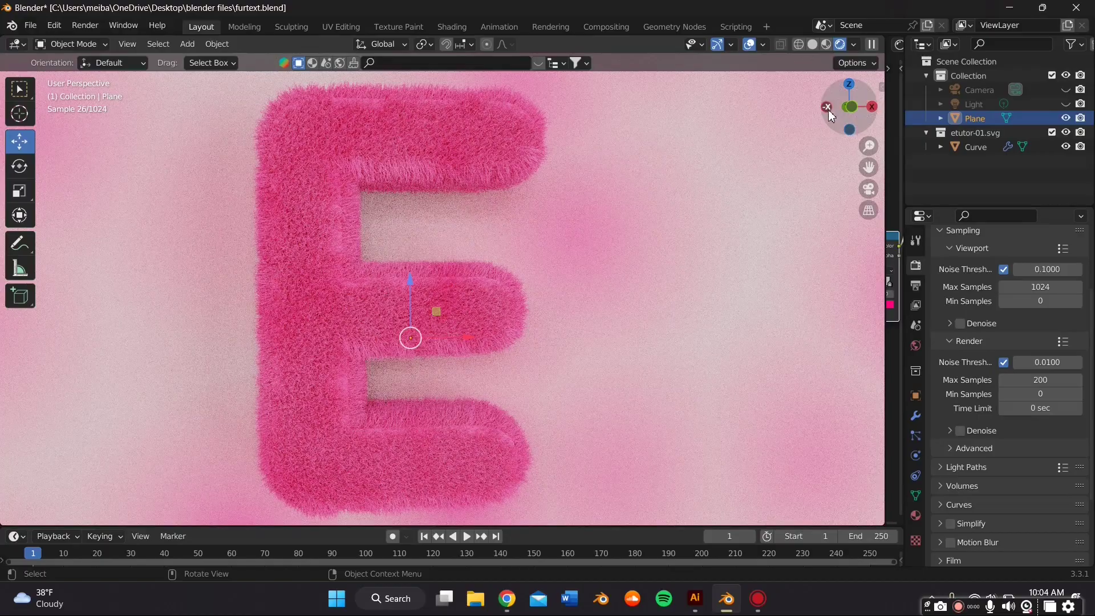